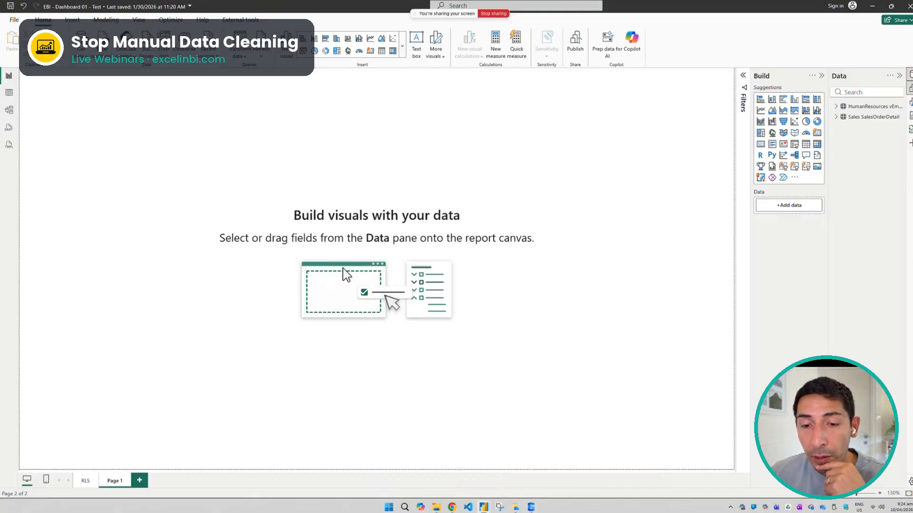
Open the AdventureWorks Sales Excel workbook from the Downloads folder and dismiss the OneDrive window
left_click(515, 507)
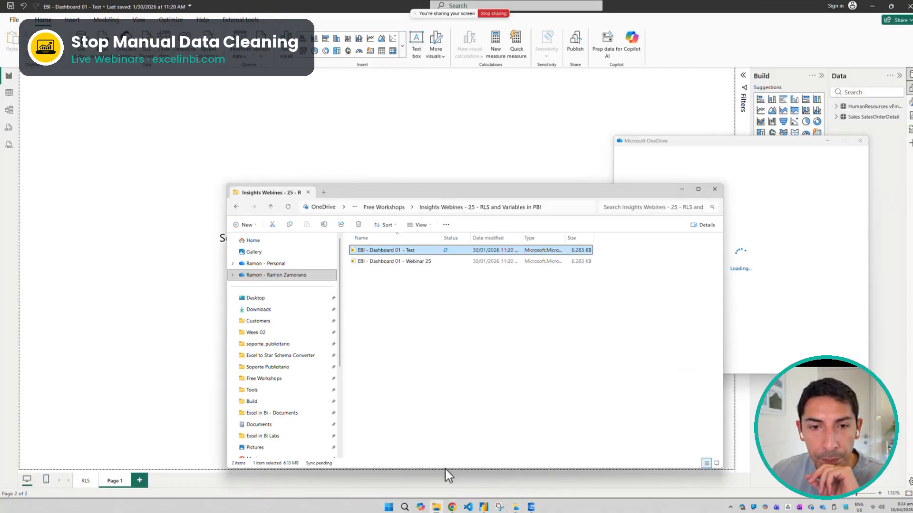
left_click(275, 309)
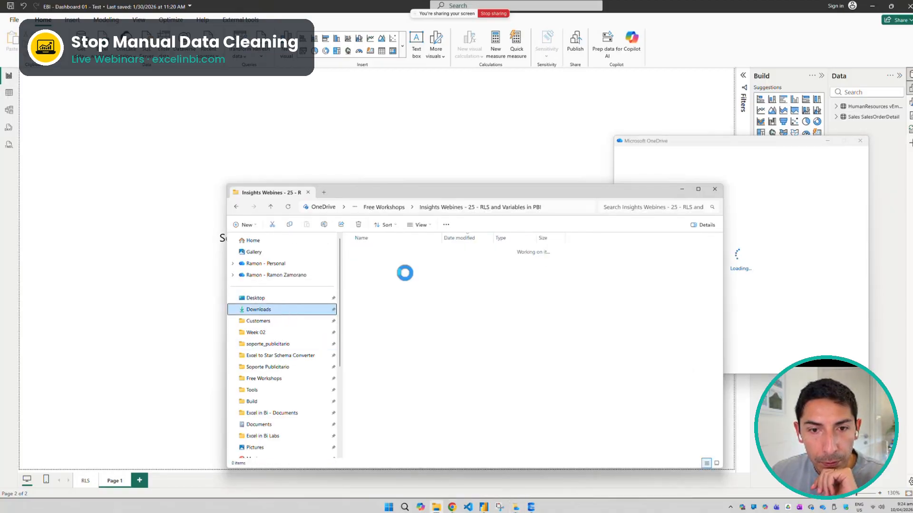
left_click(402, 261)
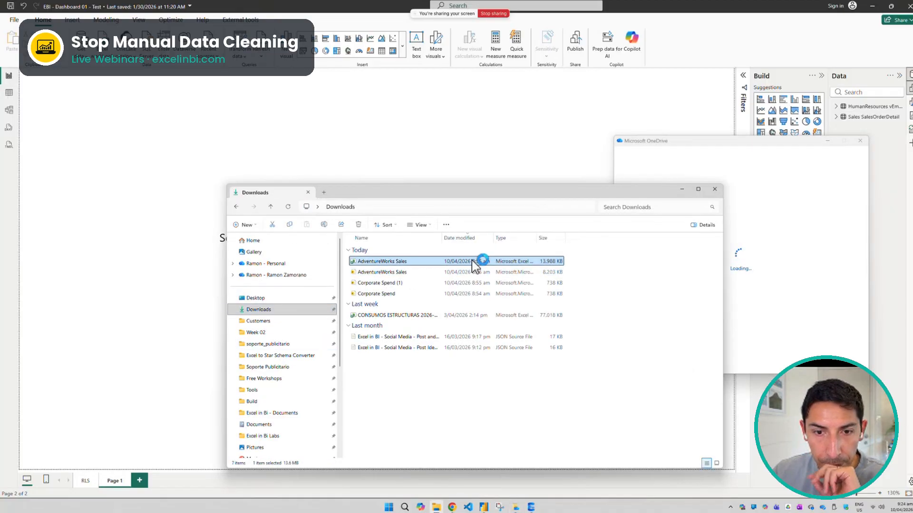
left_click(860, 141)
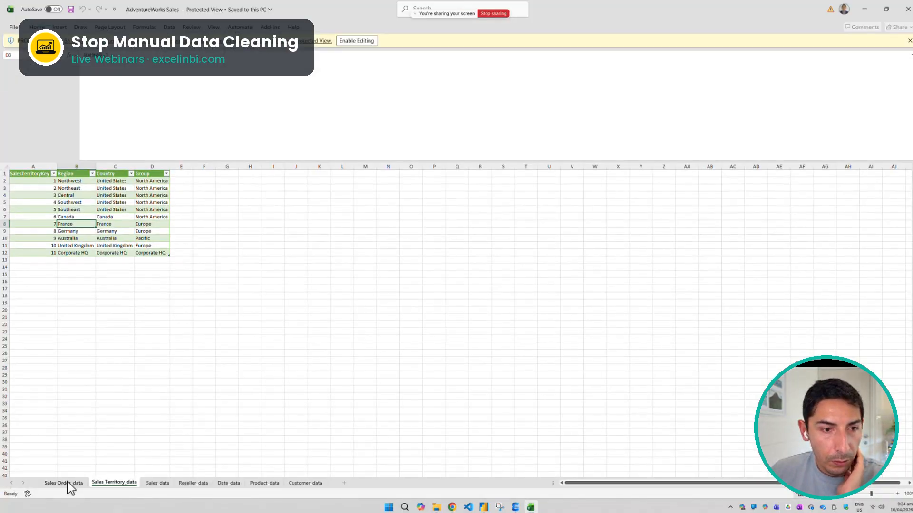
Examine the Sales Order_data, Sales_data and Reseller_data sheets of the workbook, and close it
left_click(69, 483)
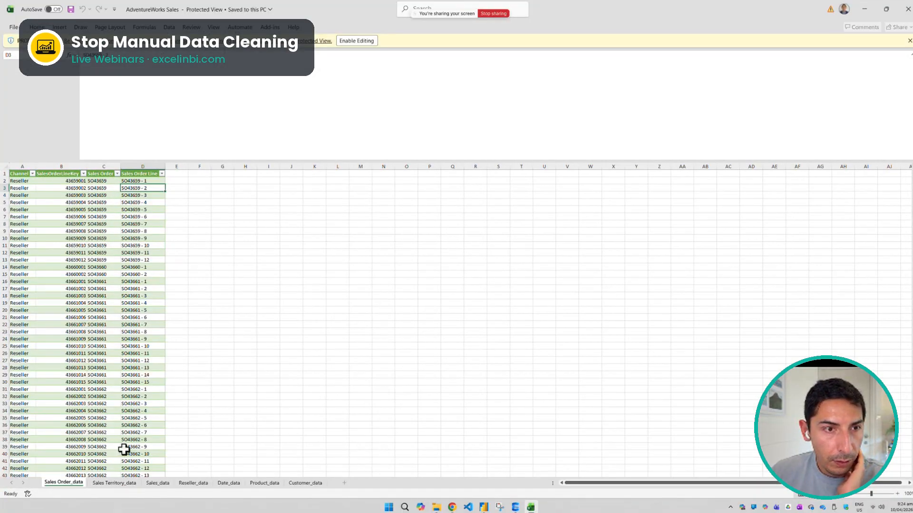
scroll(124, 450, "down", 7)
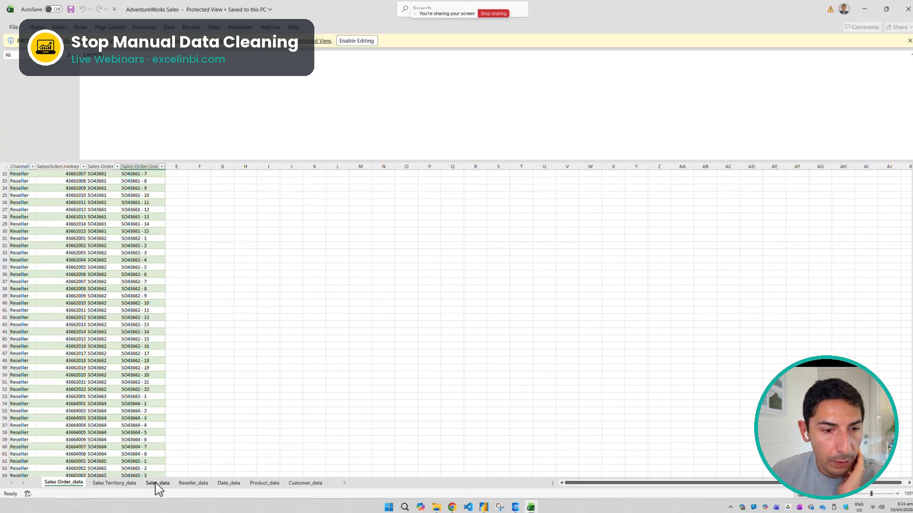
left_click(156, 483)
left_click(197, 485)
left_click(158, 485)
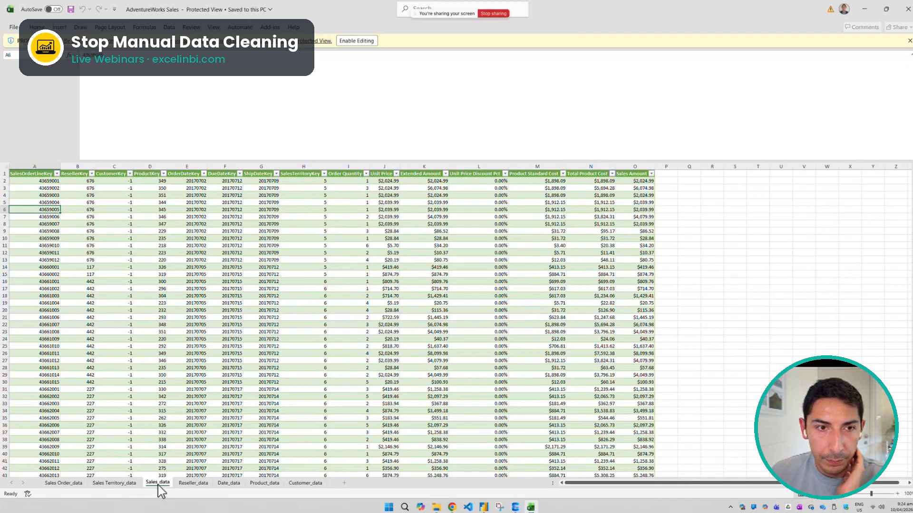
left_click(906, 6)
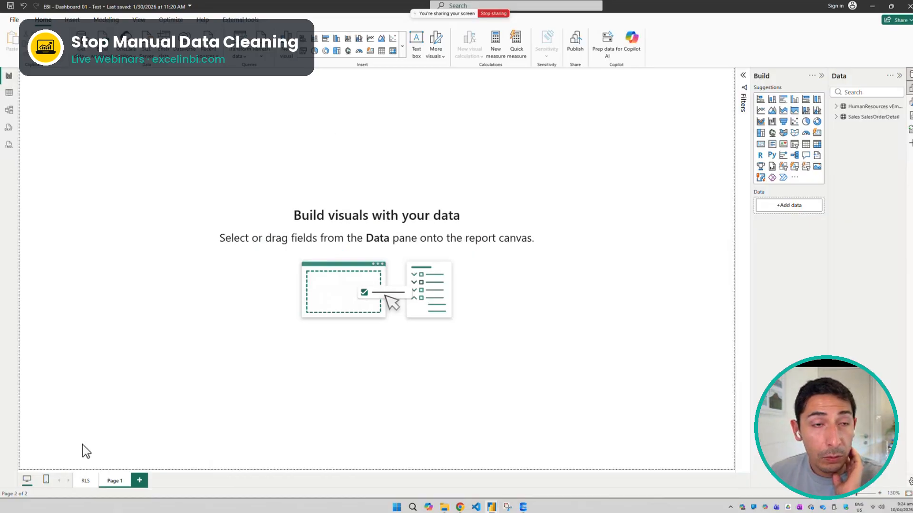
left_click(241, 50)
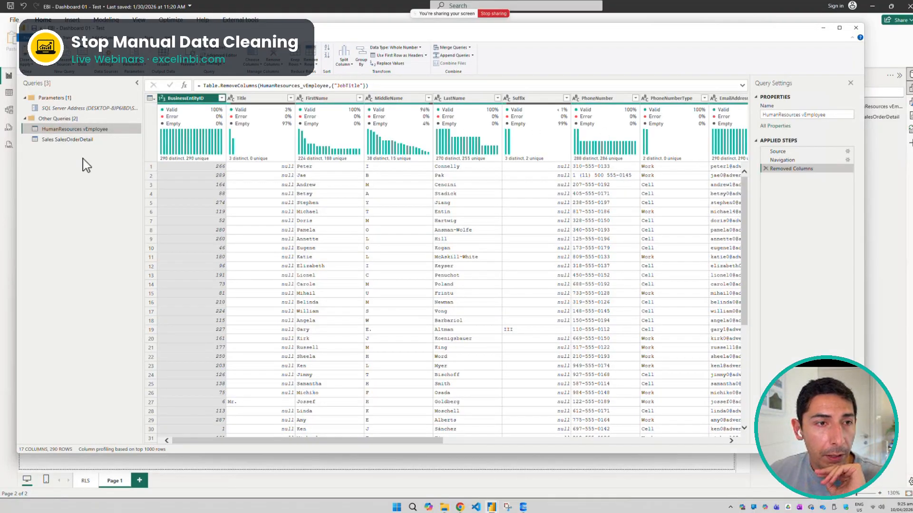
left_click(42, 69)
left_click(51, 71)
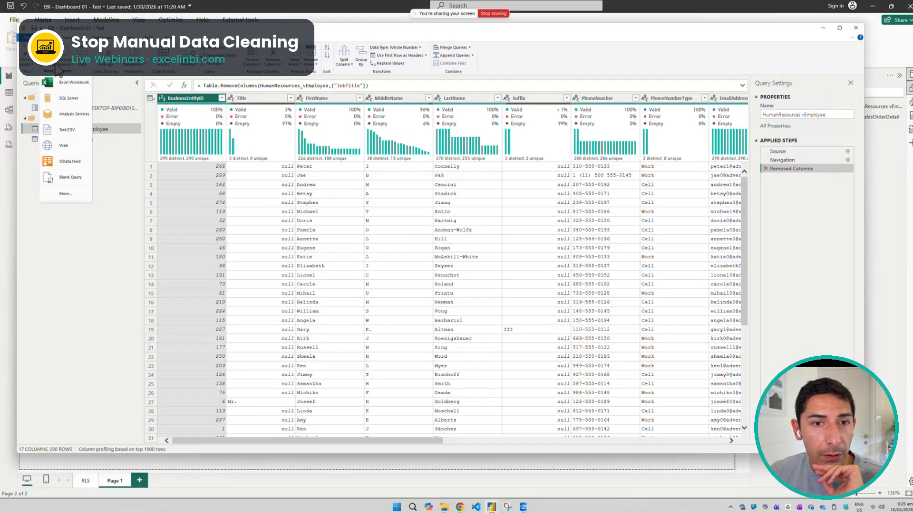
left_click(855, 28)
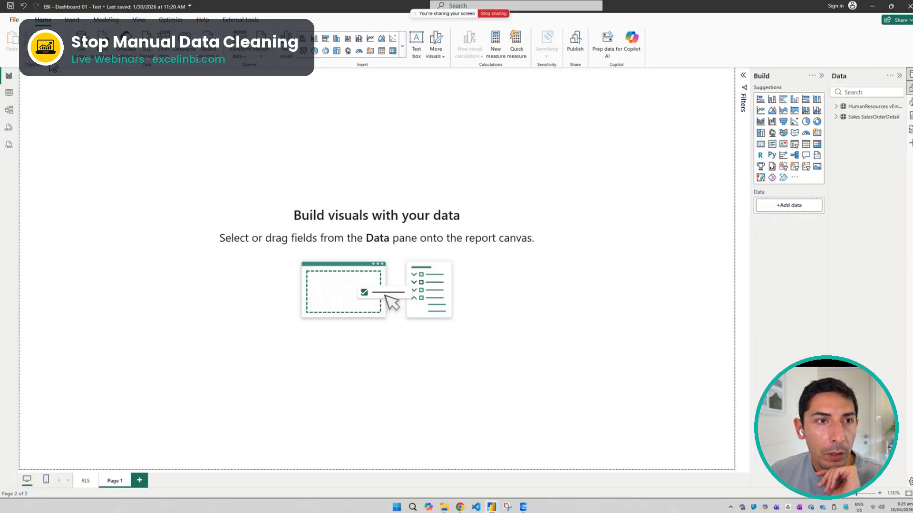
Connect the report to the AdventureWorks Sales Excel workbook in the Downloads folder
left_click(82, 62)
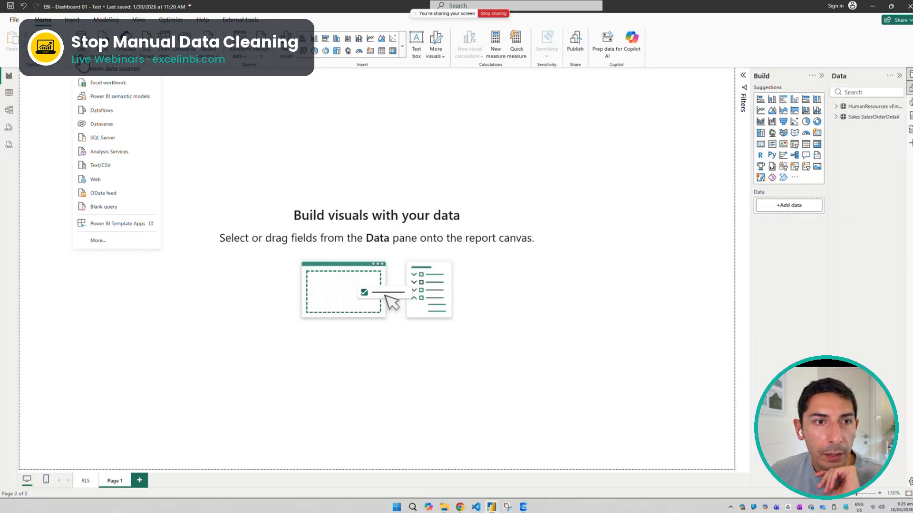
left_click(106, 84)
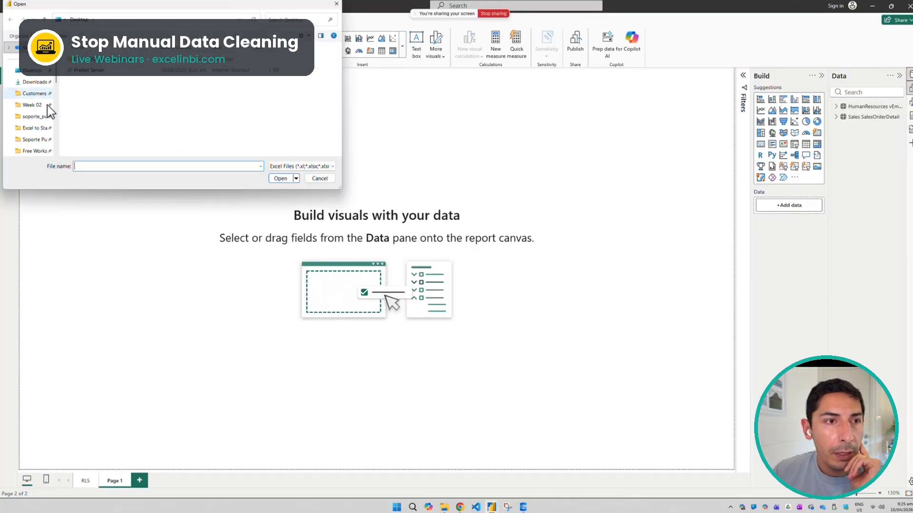
left_click(36, 82)
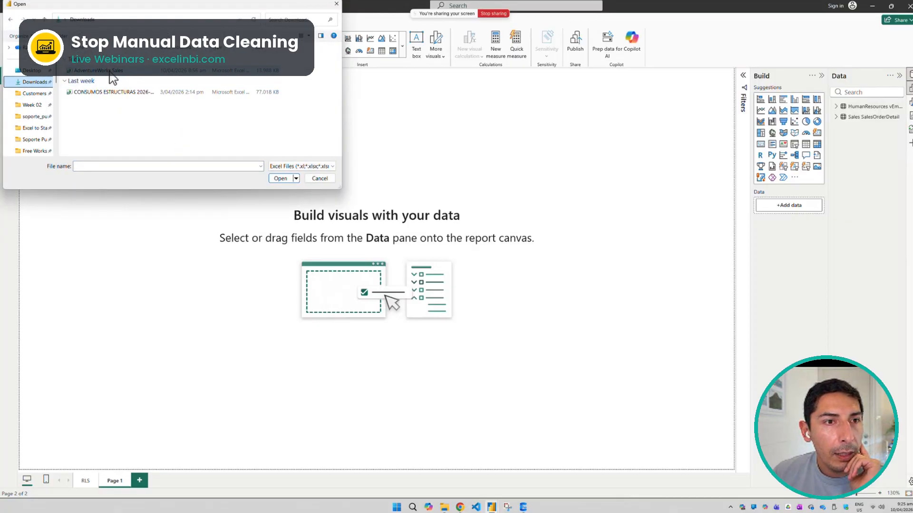
left_click(107, 71)
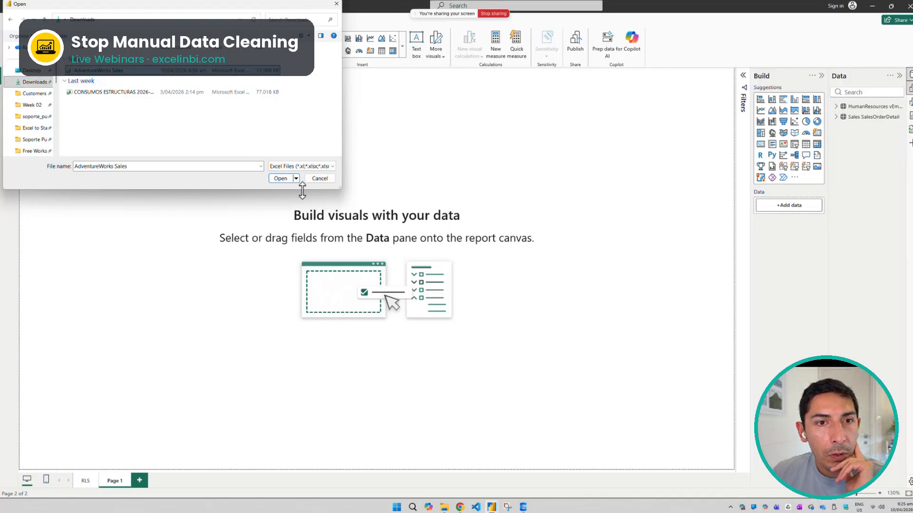
left_click(280, 179)
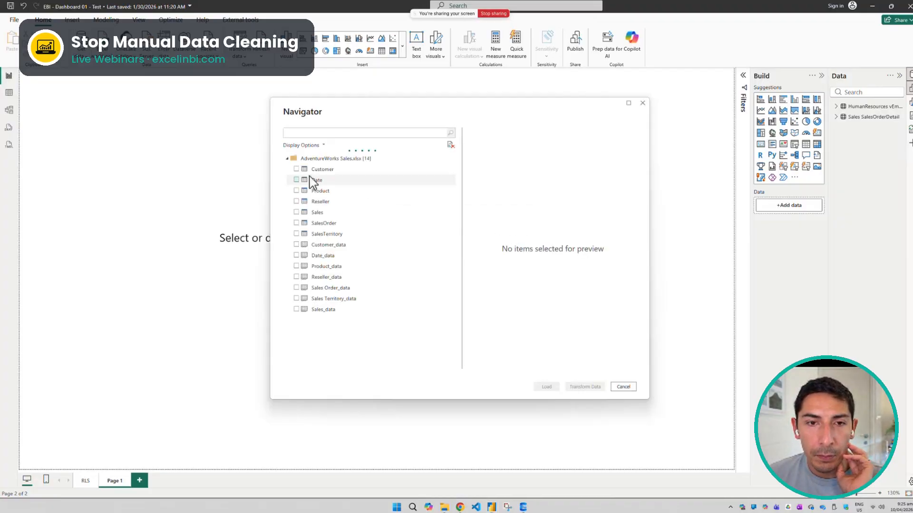
left_click(297, 309)
left_click(297, 298)
left_click(297, 288)
left_click(297, 285)
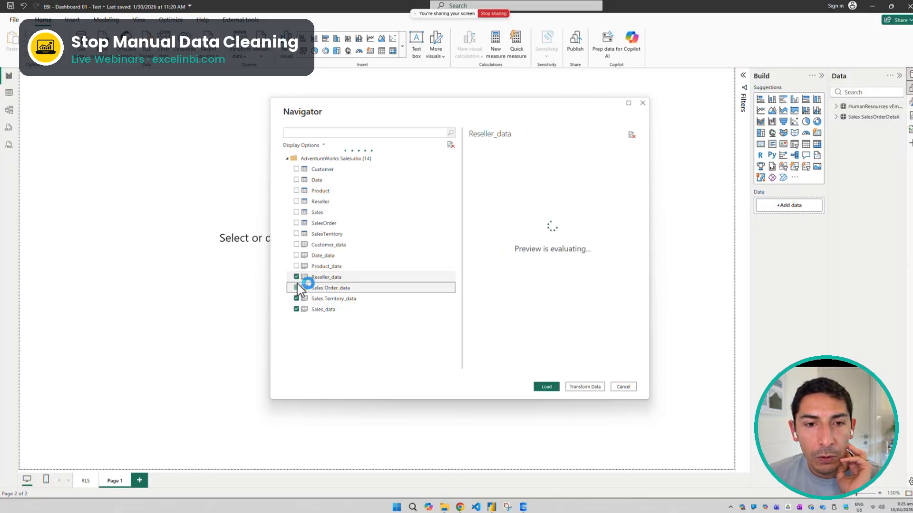
left_click(296, 268)
left_click(297, 256)
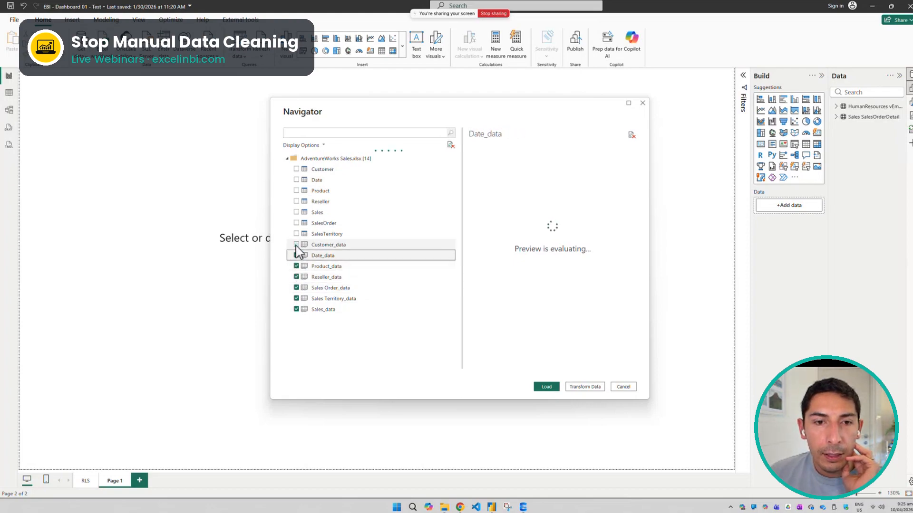
left_click(297, 245)
left_click(296, 245)
left_click(297, 256)
left_click(296, 266)
left_click(296, 277)
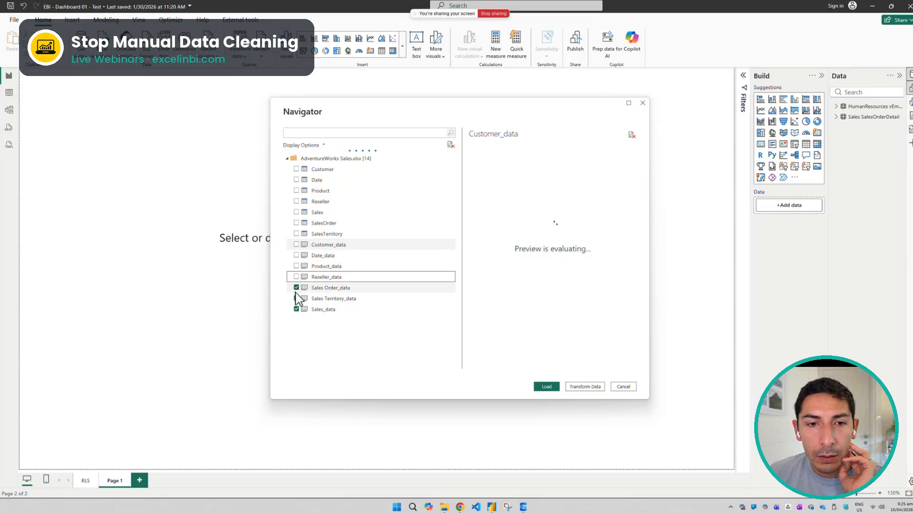
left_click(297, 288)
left_click(297, 299)
left_click(297, 310)
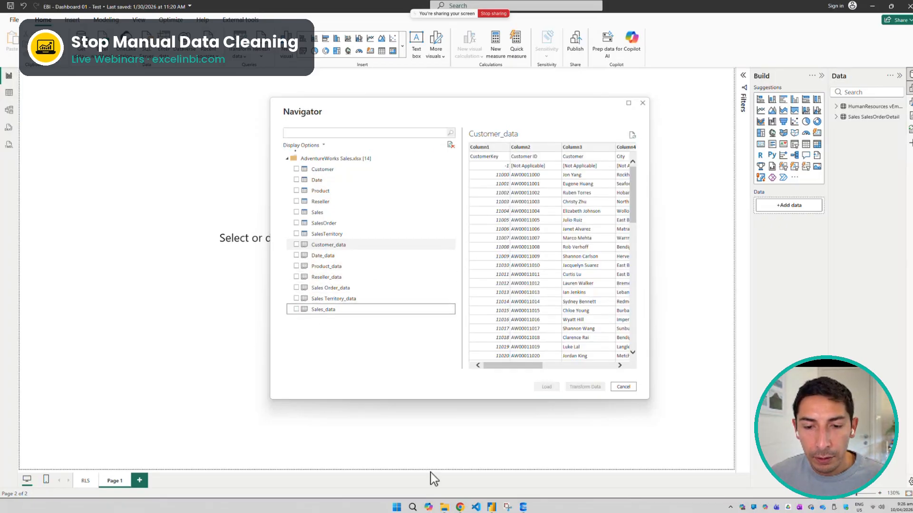
Switch to Chrome, search the web for "kaggle data sources" and open Kaggle's main datasets result
left_click(461, 507)
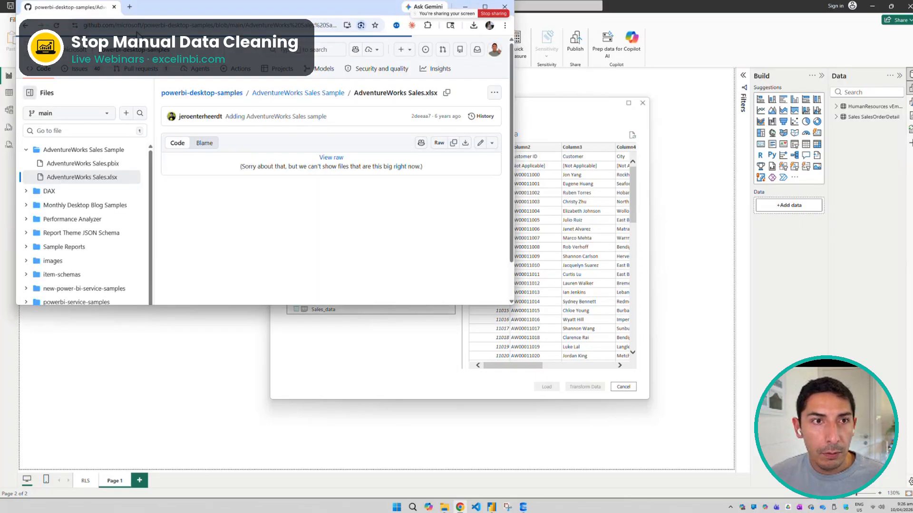
left_click(152, 28)
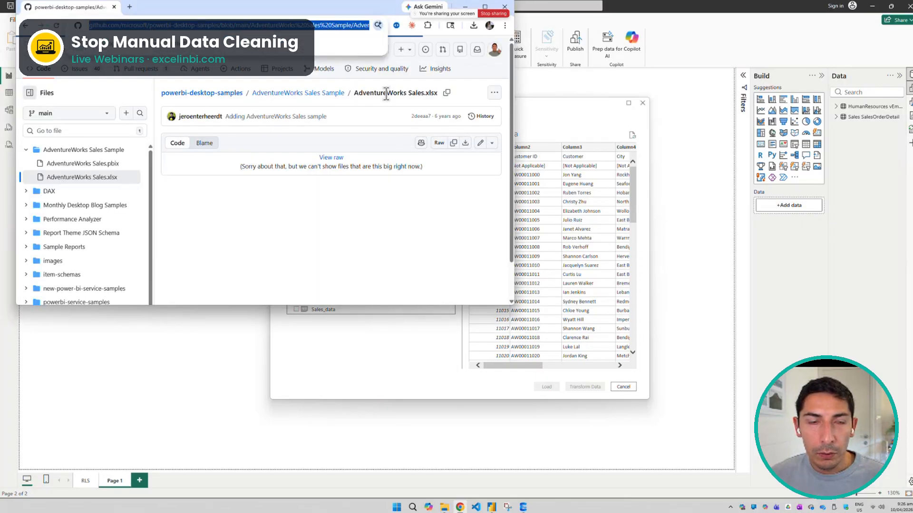
type("k")
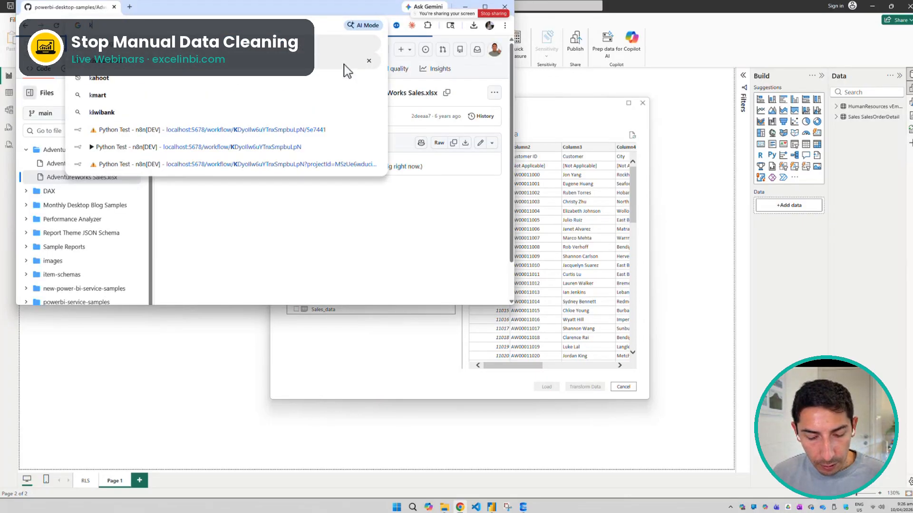
type("aggle data ")
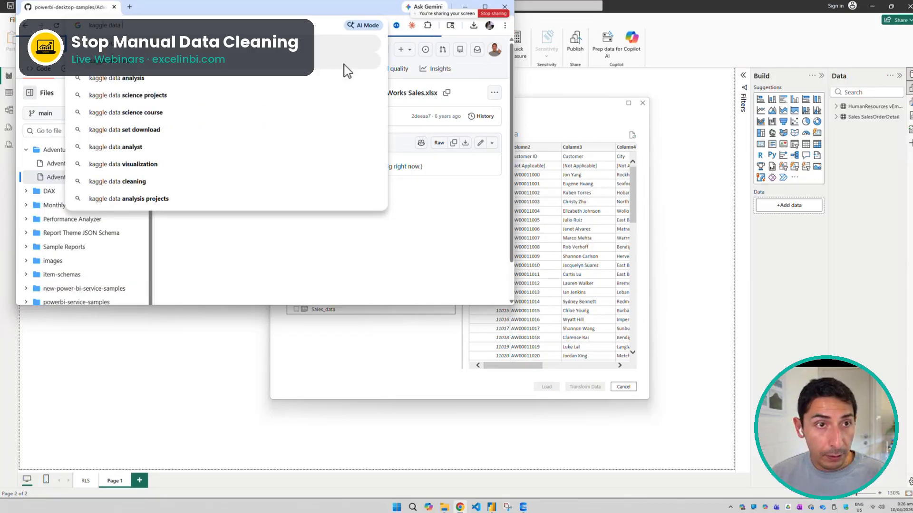
type("sources")
key("Return")
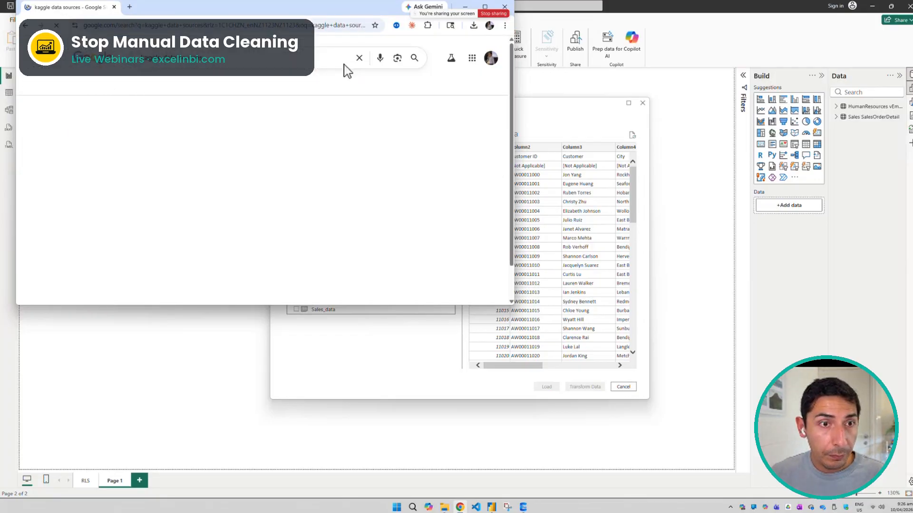
left_click(156, 135)
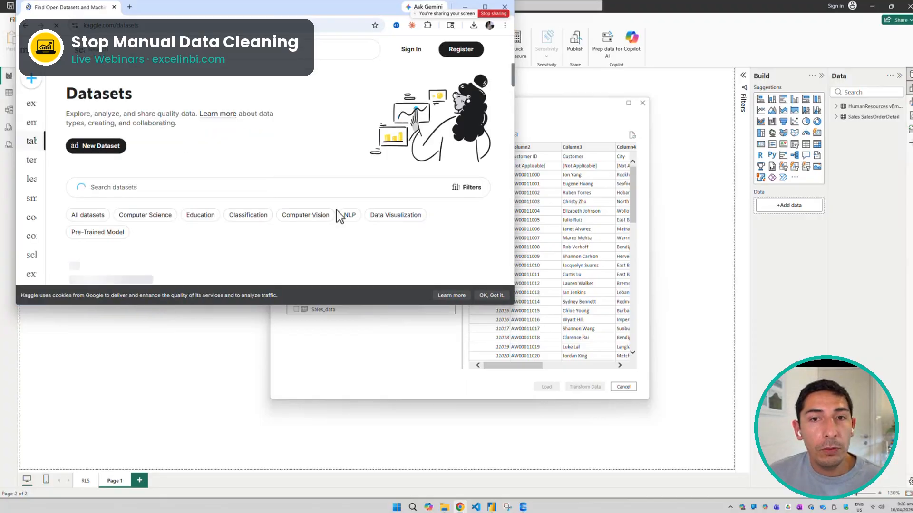
Return to the search results, open Kaggle's Datasets sublink and browse the list of CSV datasets
left_click(25, 25)
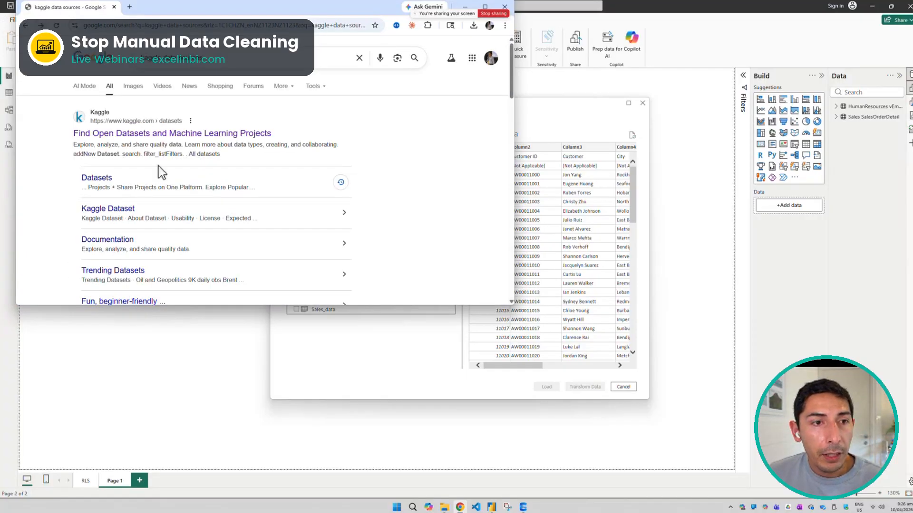
scroll(167, 171, "down", 2)
scroll(176, 183, "up", 1)
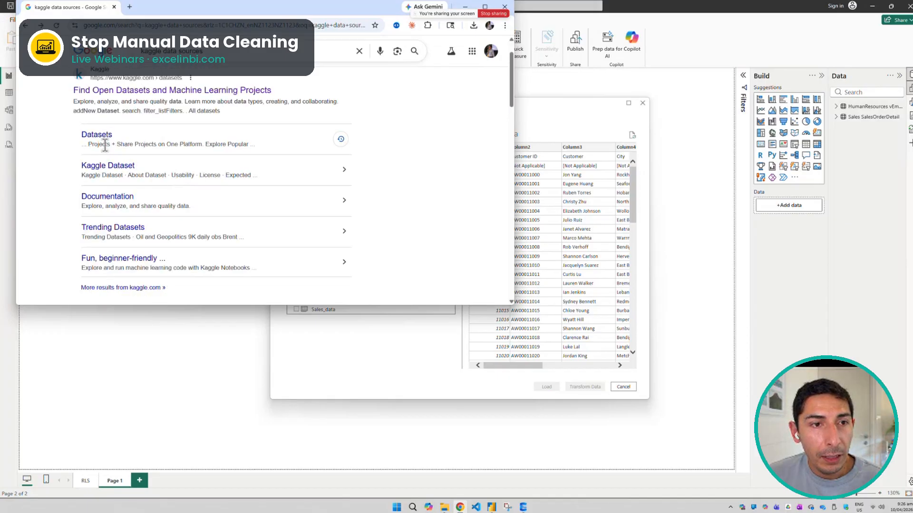
left_click(105, 135)
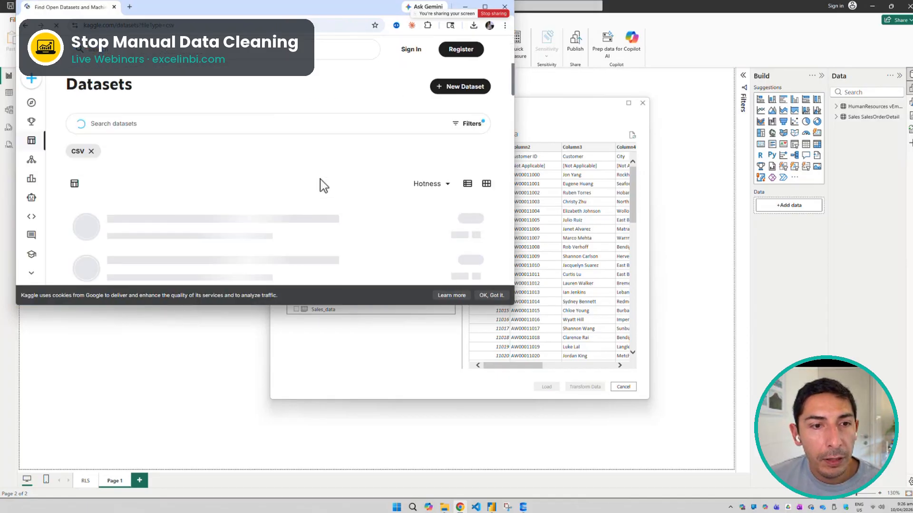
scroll(323, 185, "down", 1)
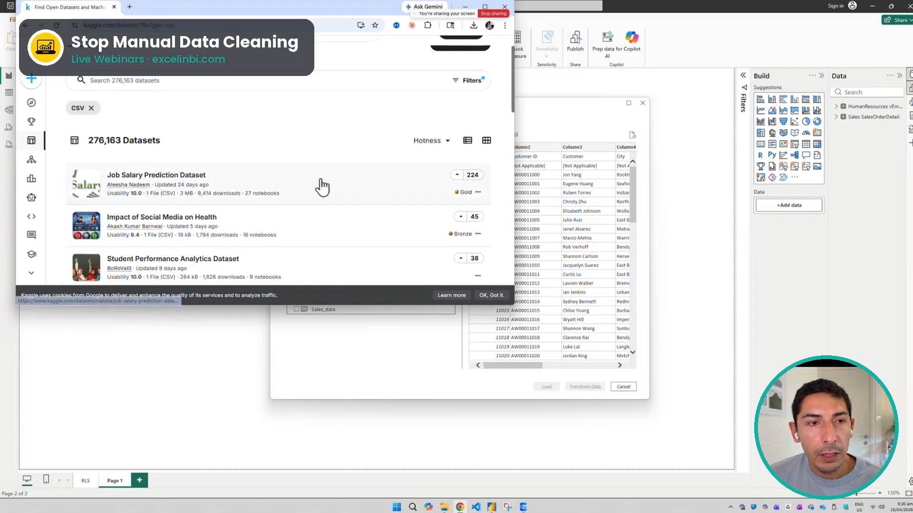
left_click_drag(88, 142, 121, 143)
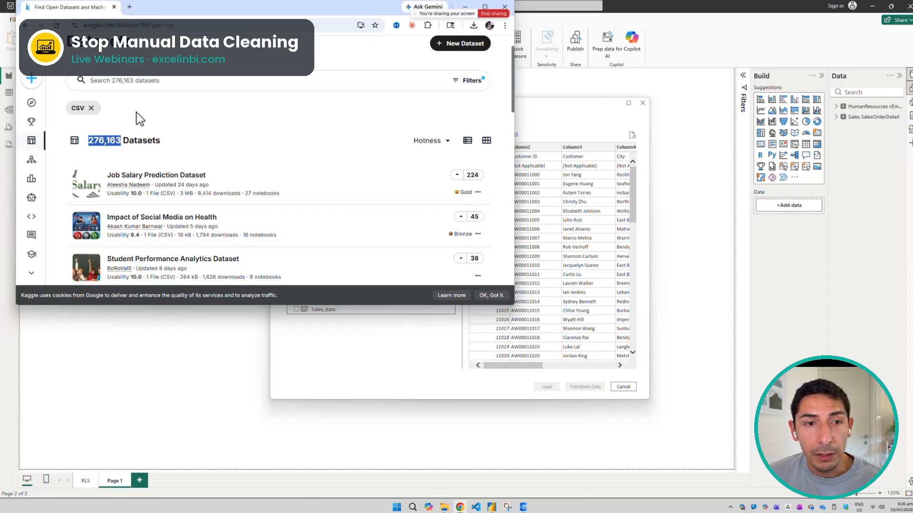
scroll(292, 177, "down", 5)
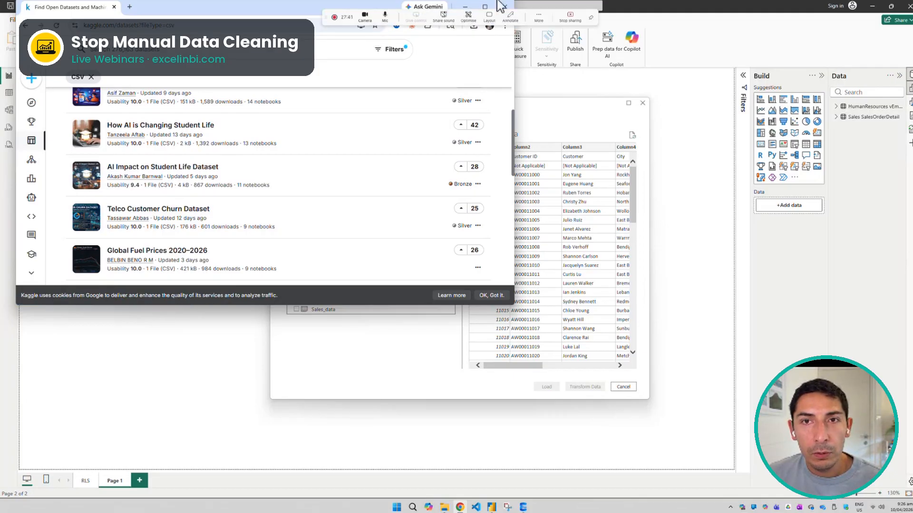
Return to Power BI's Navigator and preview the Sales table through to its Sales Amount column
left_click(466, 7)
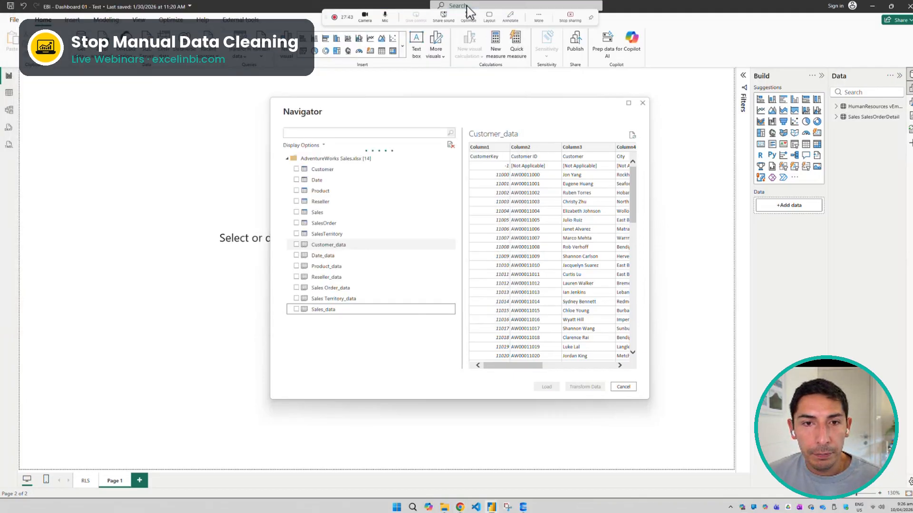
left_click(319, 213)
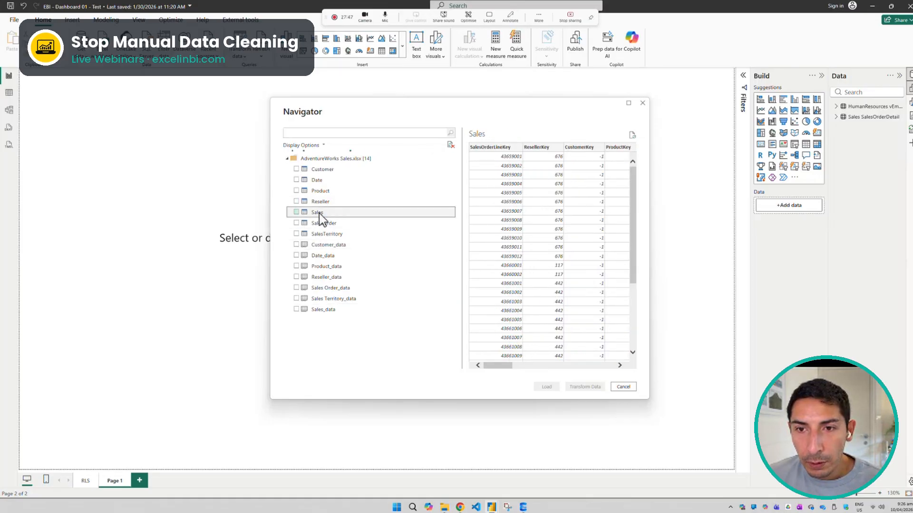
left_click_drag(493, 365, 623, 372)
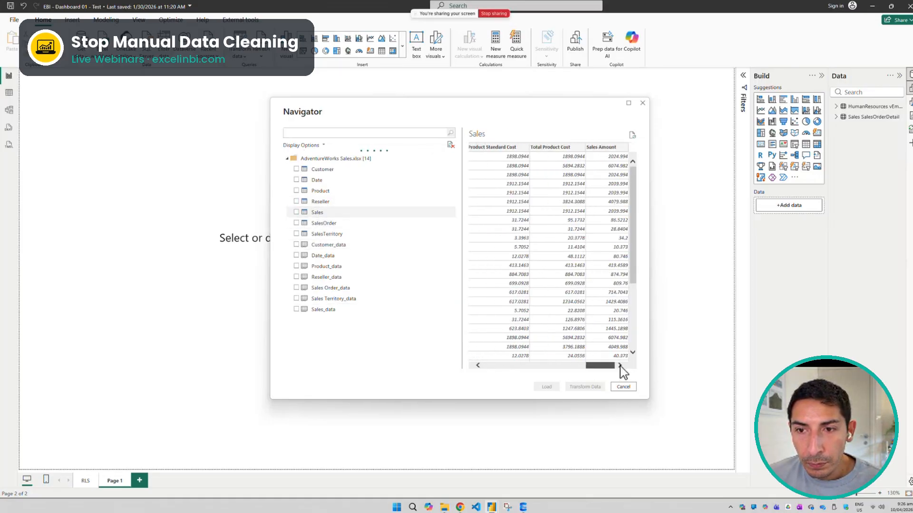
Mark the SalesTerritory, SalesOrder, Sales, Reseller, Product, Date and Customer tables of the AdventureWorks Sales workbook for import
left_click(296, 234)
left_click(296, 223)
left_click(296, 213)
left_click(295, 201)
left_click(297, 191)
left_click(296, 180)
left_click(297, 169)
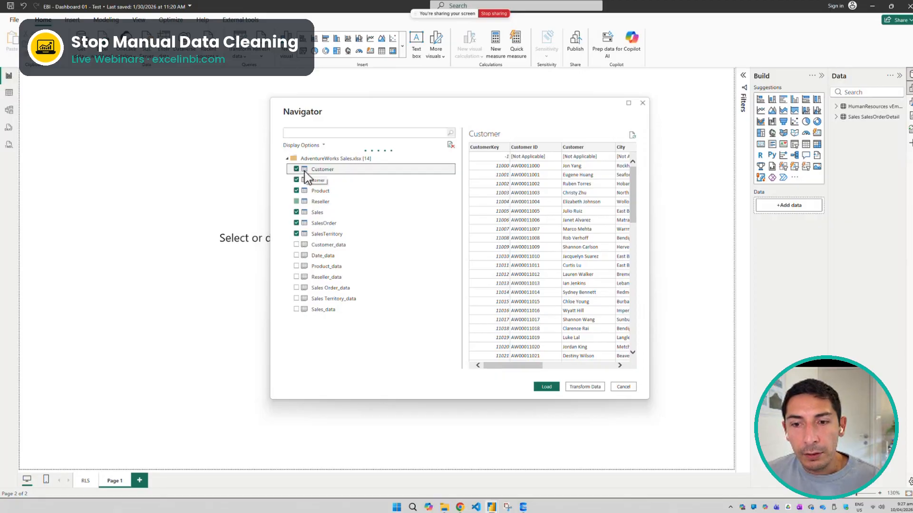
Open the AdventureWorks Sales workbook from the Downloads folder in Excel and examine the full extent of the Sales Territory_data sheet
left_click(444, 507)
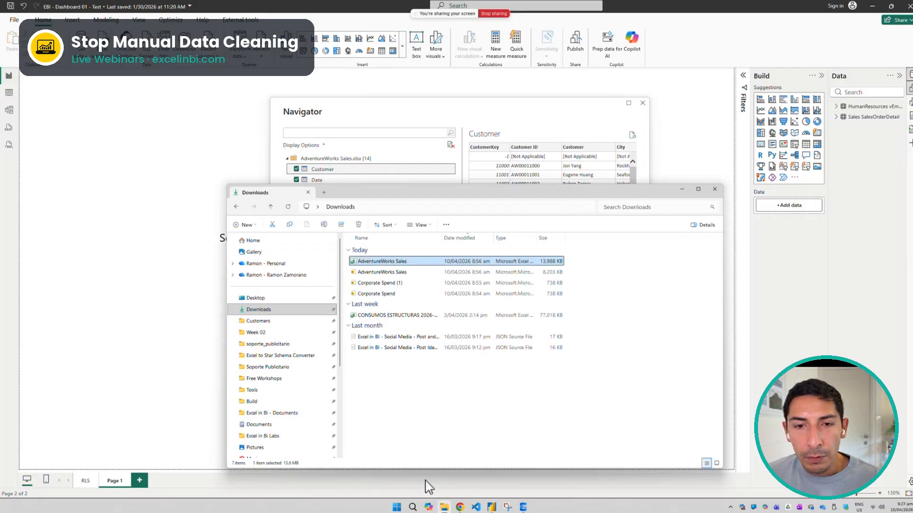
double_click(355, 262)
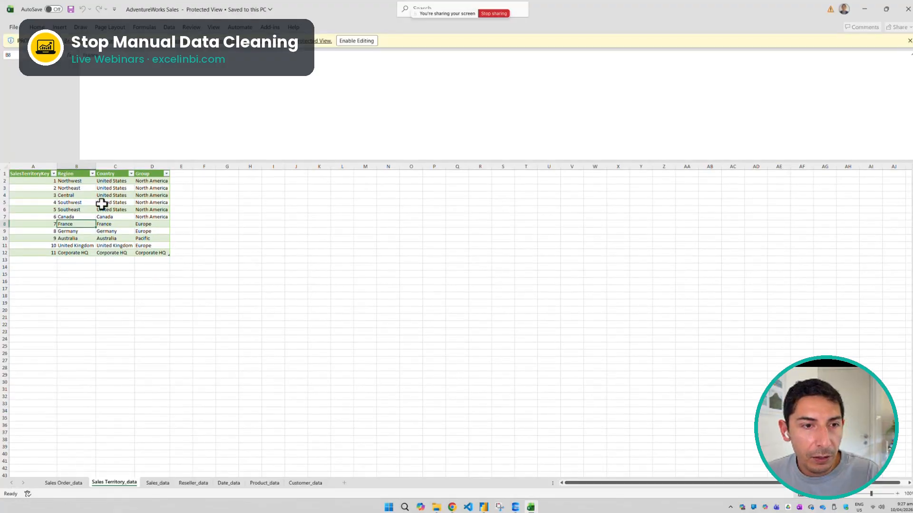
left_click(205, 237)
left_click(5, 166)
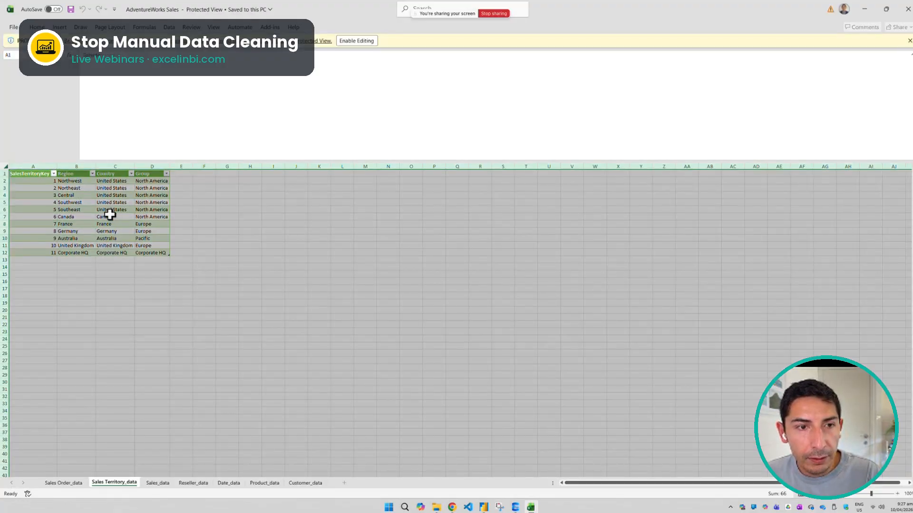
left_click(105, 216)
Examine the Sales_data sheet, selecting the whole sheet and a block of its table from the Sales Amount column back to SalesOrderLineKey
left_click(156, 483)
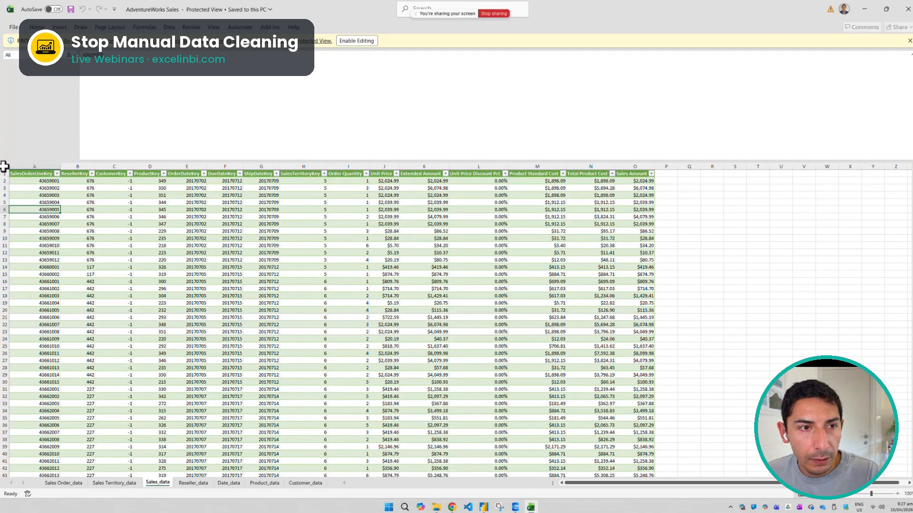
left_click(5, 166)
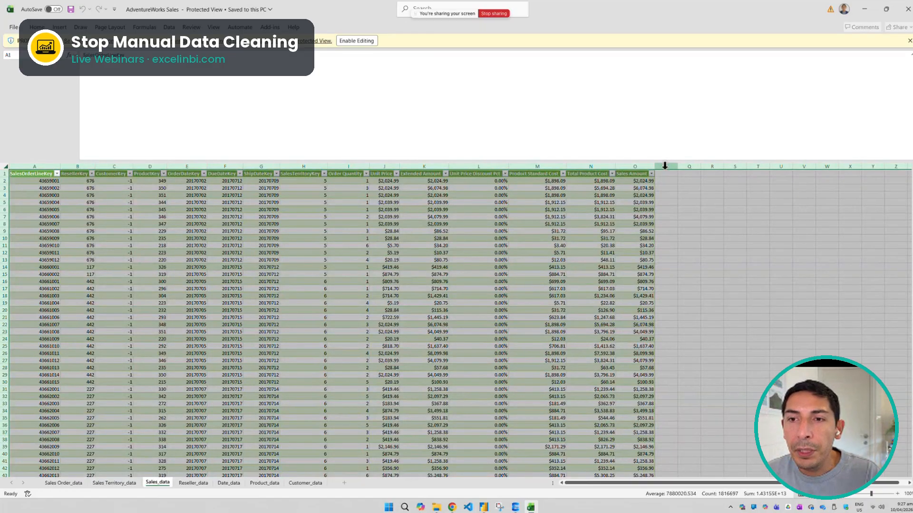
left_click(617, 188)
left_click_drag(632, 174, 26, 332)
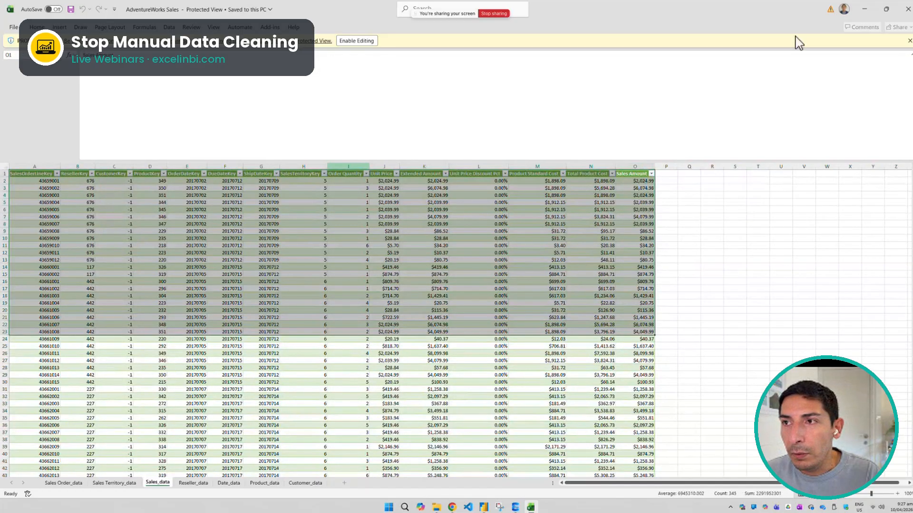
Return from Excel to Power BI's Navigator and open the marked tables in Power Query for transformation
left_click(863, 11)
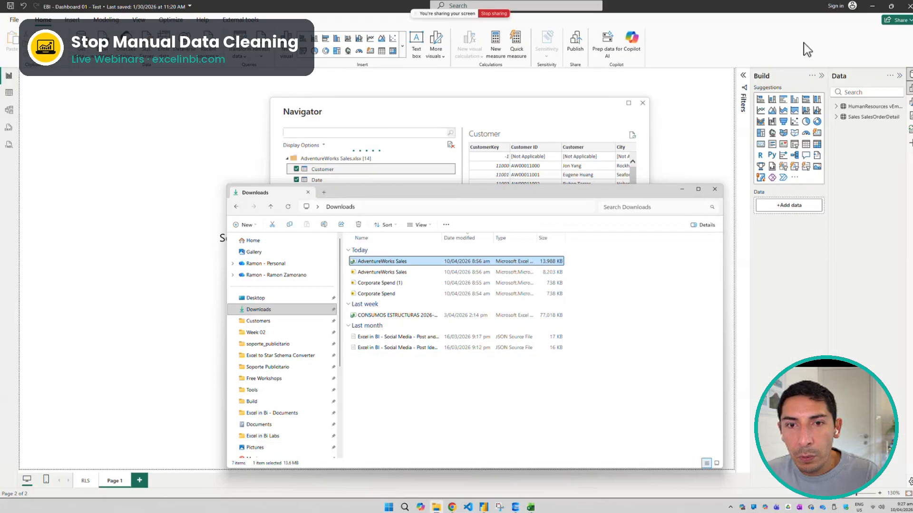
left_click(371, 110)
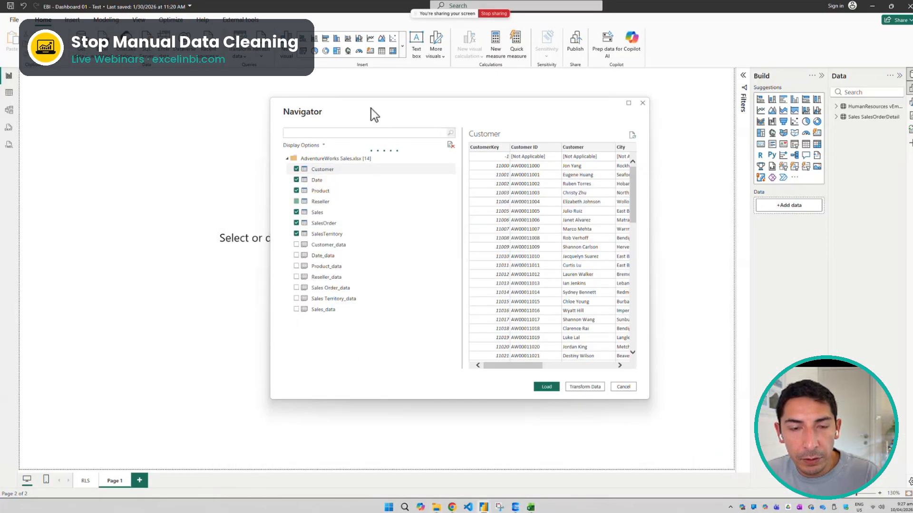
left_click(306, 181)
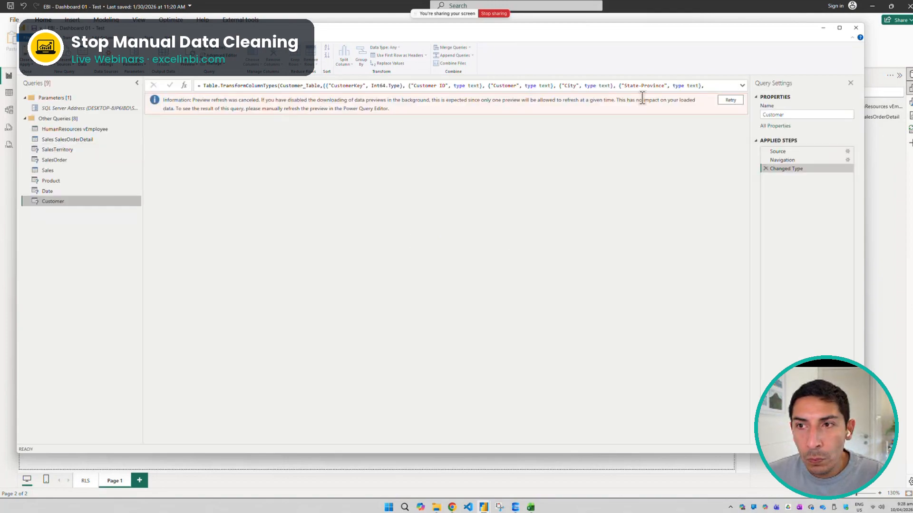
Load the data preview of the Customer query and view the Date, Sales and SalesTerritory queries, refreshing the SalesTerritory preview
left_click(730, 101)
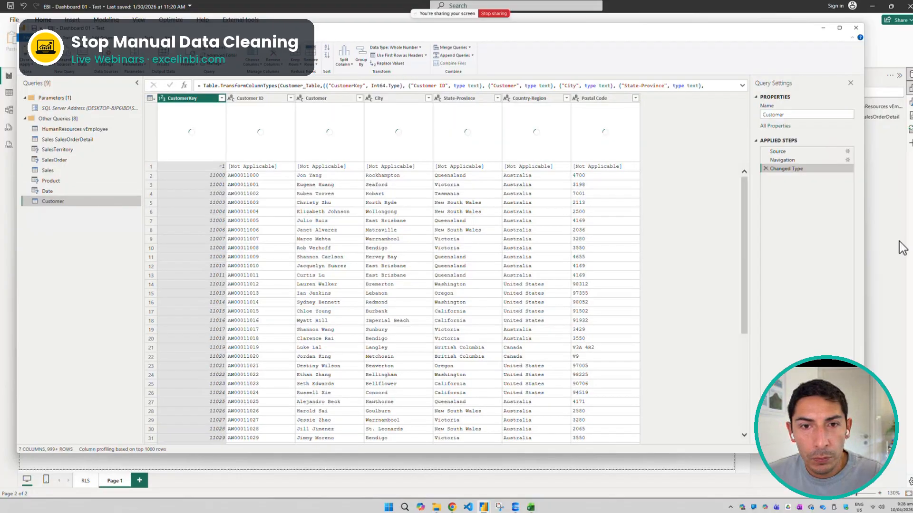
left_click(48, 191)
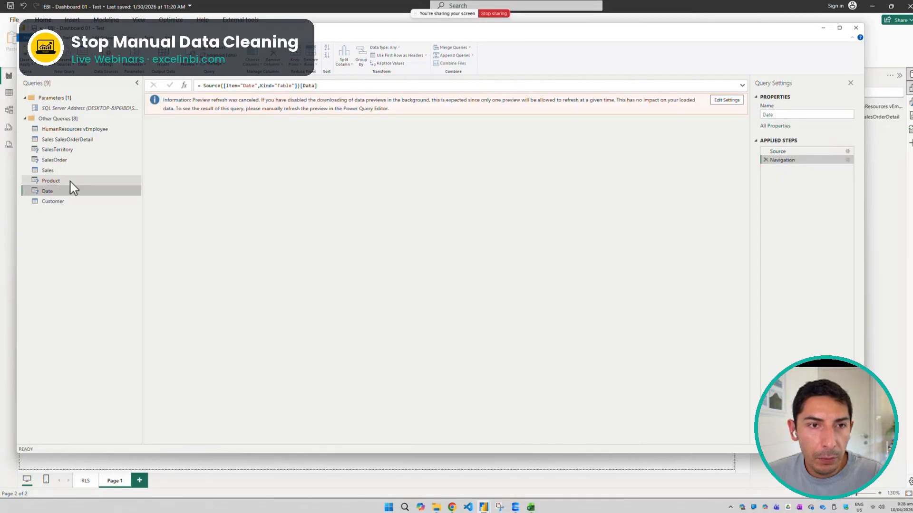
left_click(73, 171)
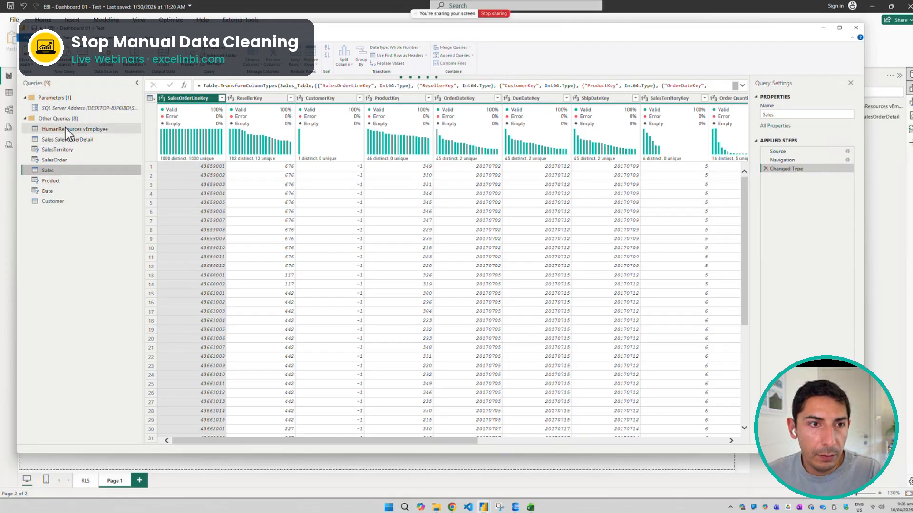
left_click(59, 149)
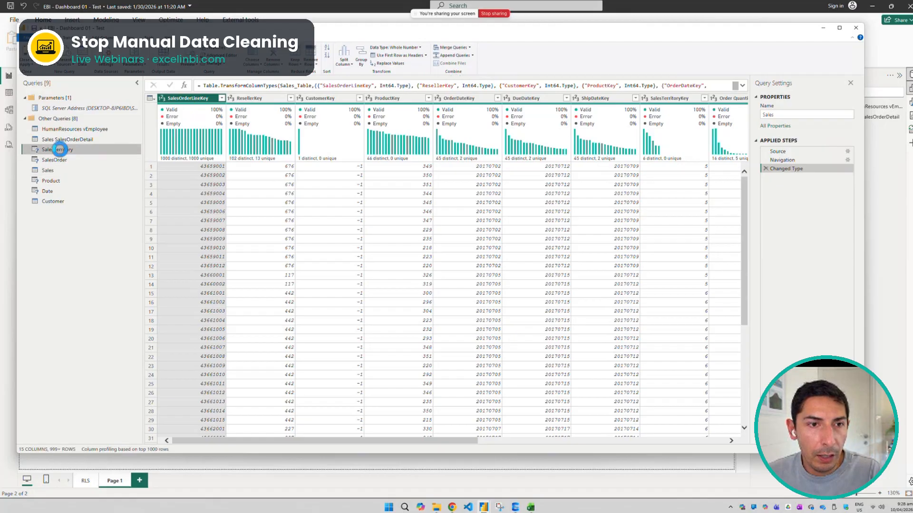
left_click(724, 101)
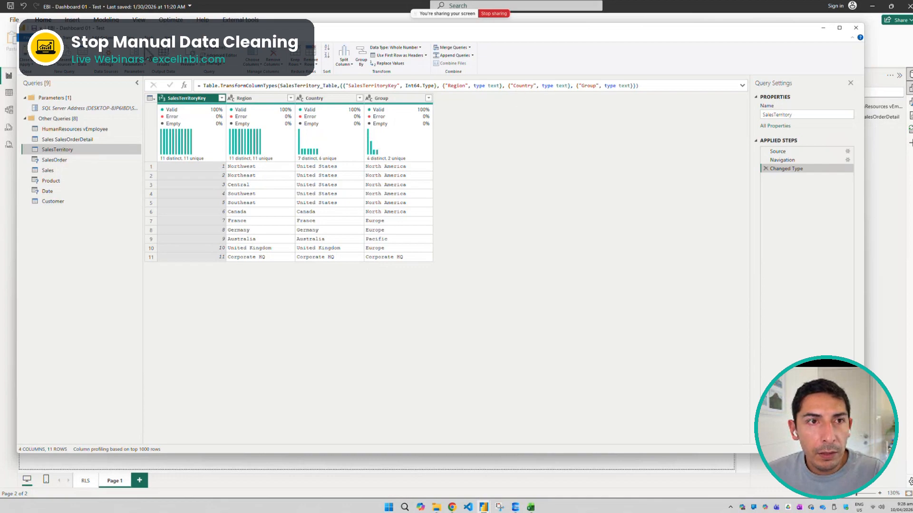
Replace the value Germany with Alemania in the Region column of the SalesTerritory query
left_click_drag(191, 28, 225, 71)
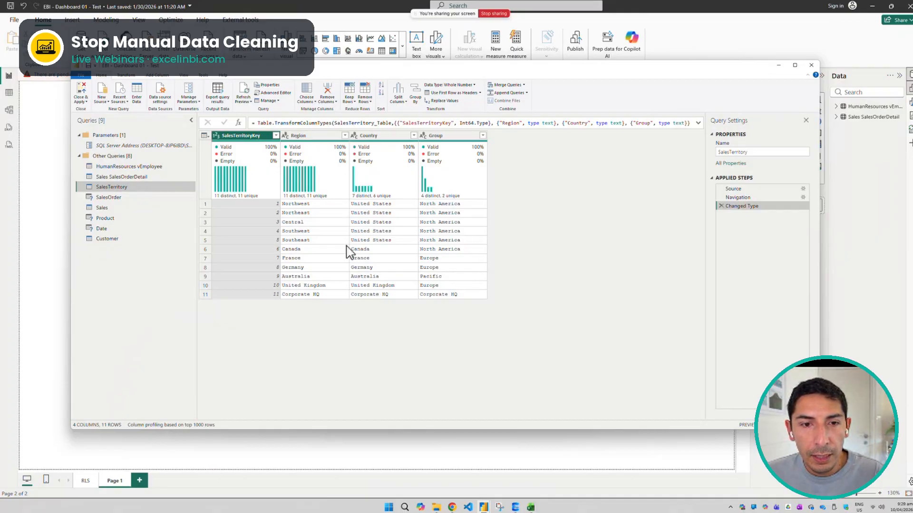
left_click(297, 267)
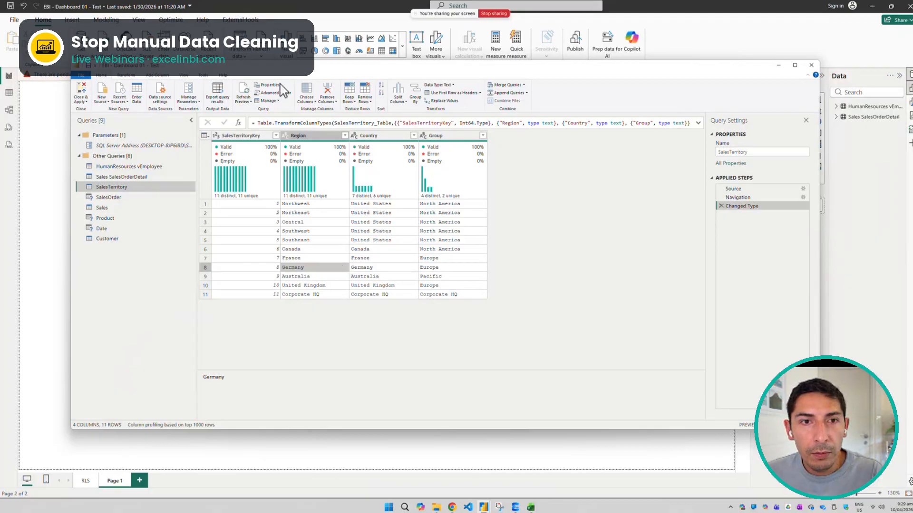
right_click(298, 272)
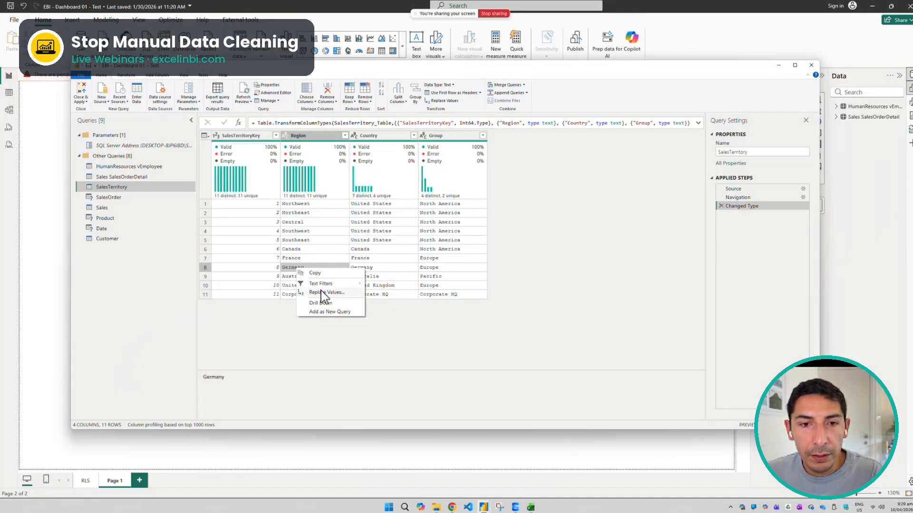
left_click(326, 292)
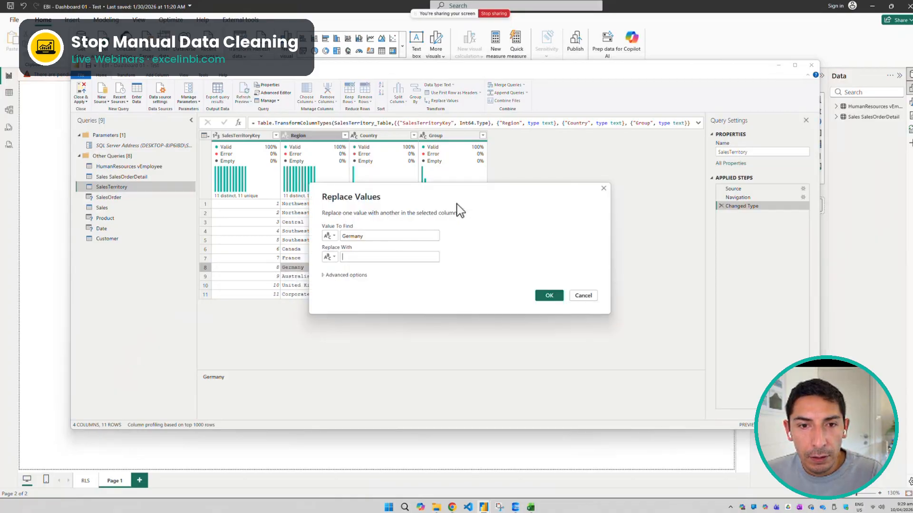
left_click(371, 255)
type("Alem")
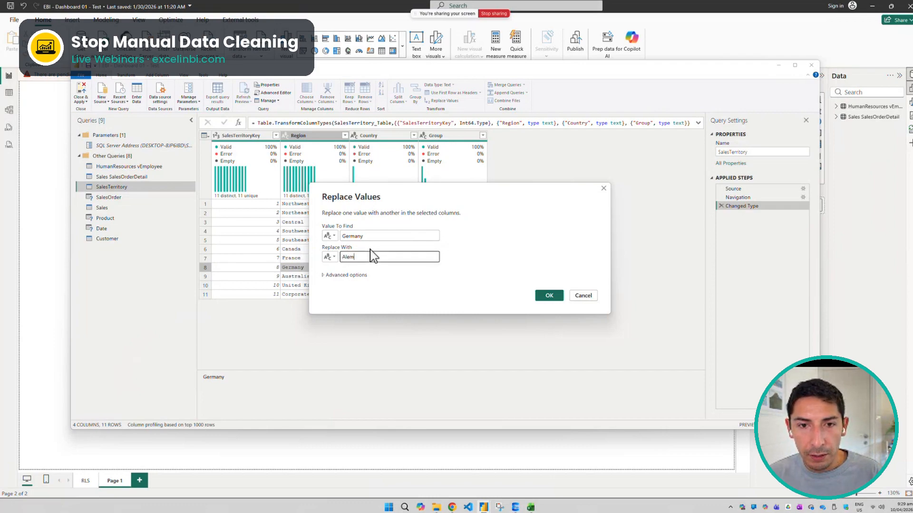
type("ania")
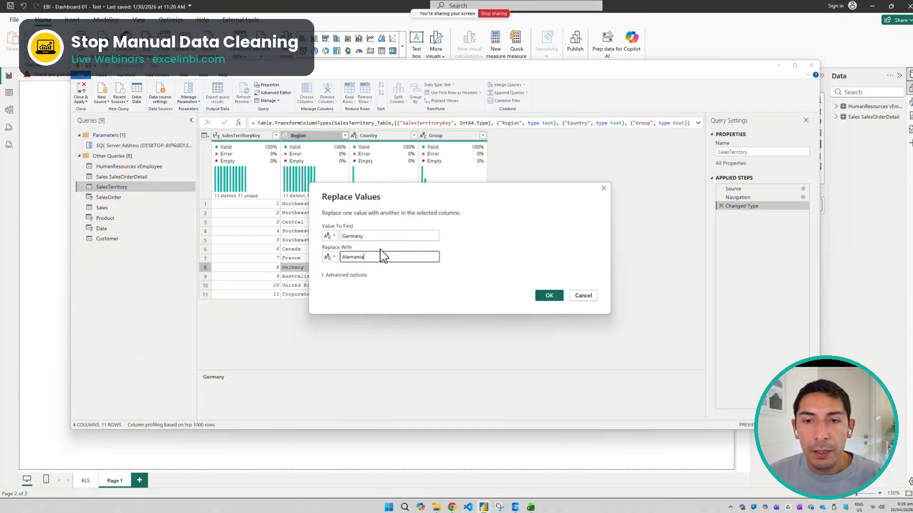
left_click(550, 295)
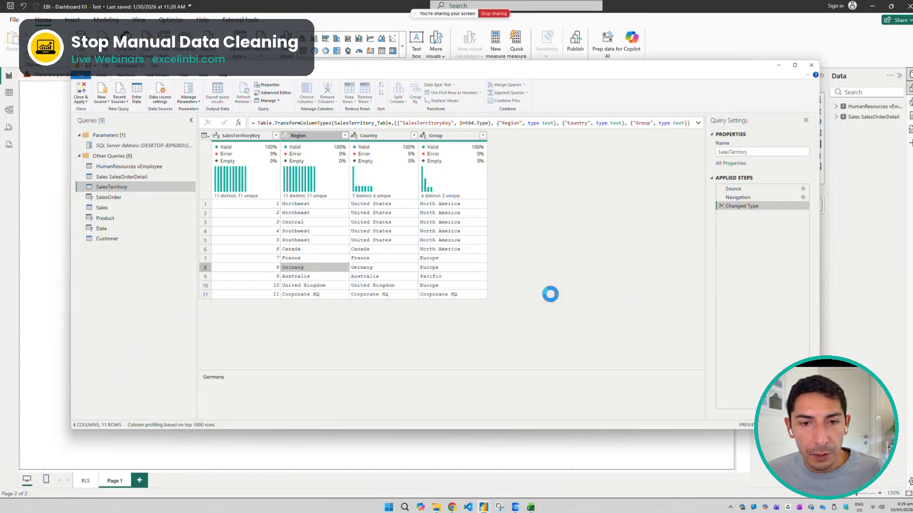
left_click(306, 268)
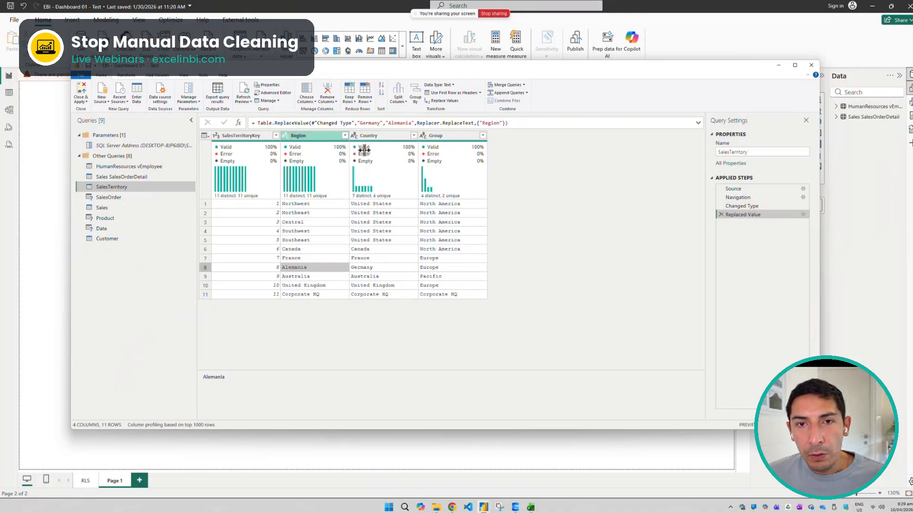
Delete the Replaced Value and Changed Type steps from the SalesTerritory query
left_click(721, 215)
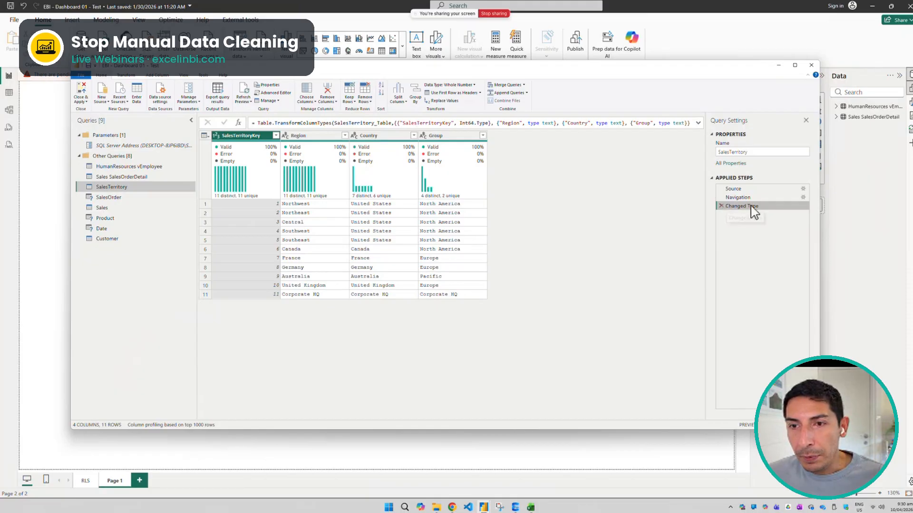
left_click(721, 206)
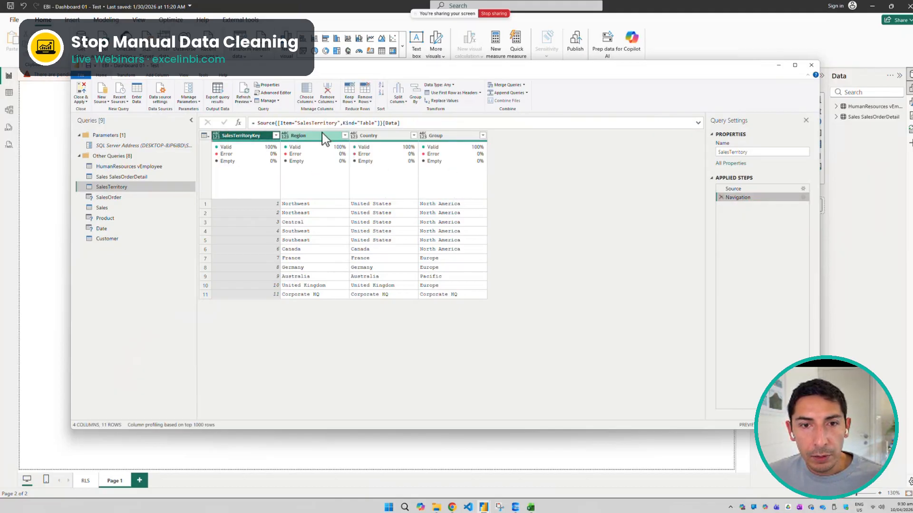
Set the SalesTerritoryKey column's data type to Whole Number and highlight the type in the step's formula
left_click(215, 135)
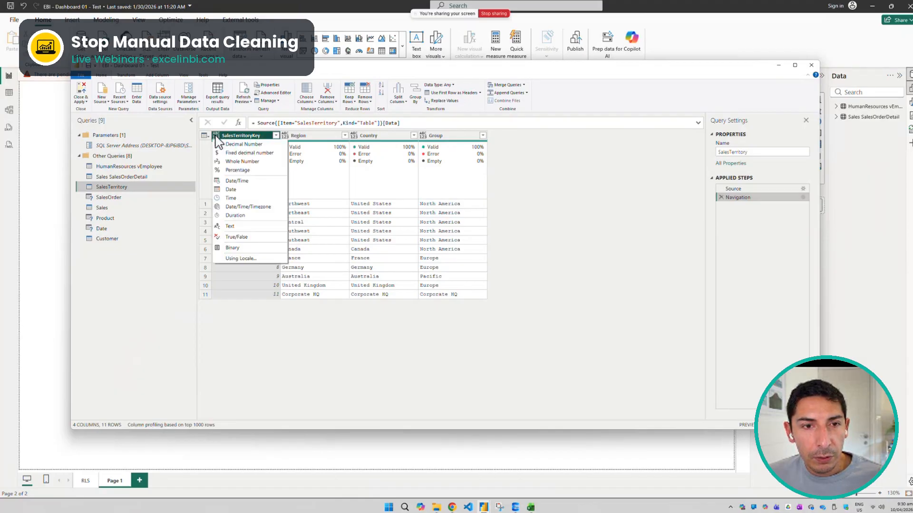
left_click(247, 161)
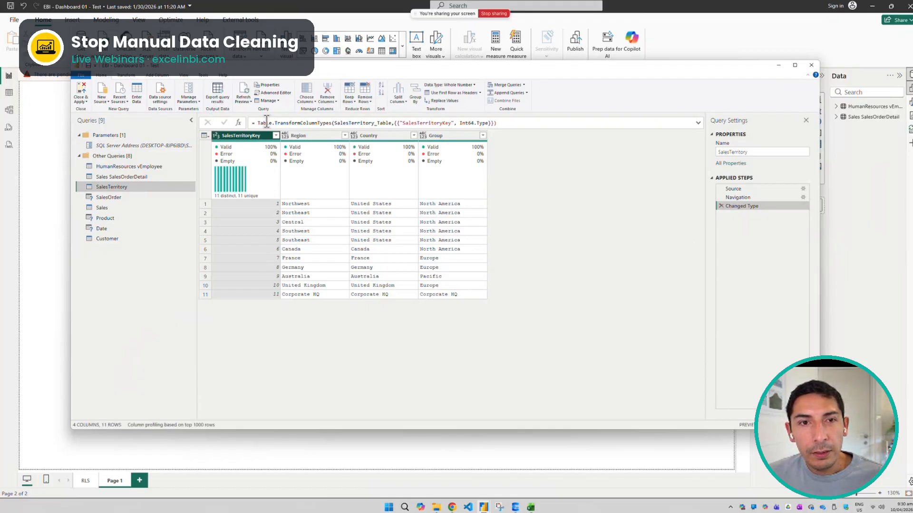
left_click(403, 122)
left_click_drag(405, 122, 490, 123)
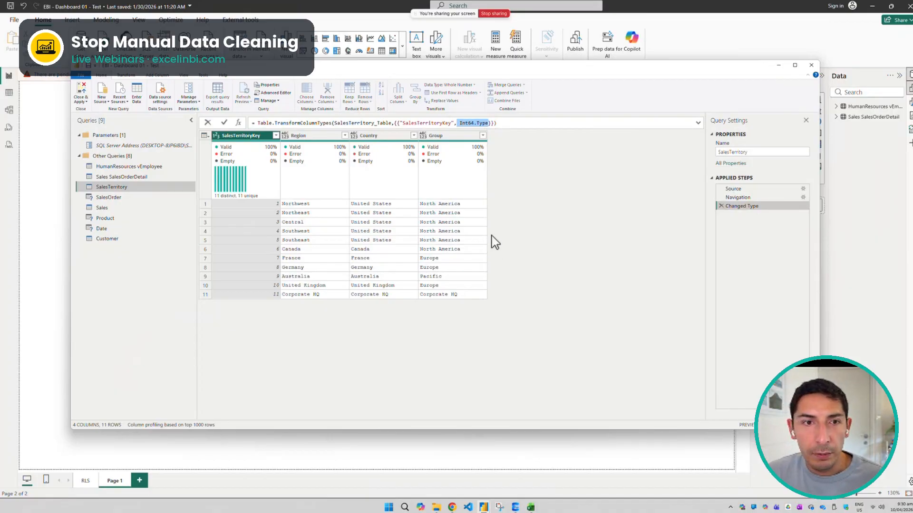
left_click(626, 229)
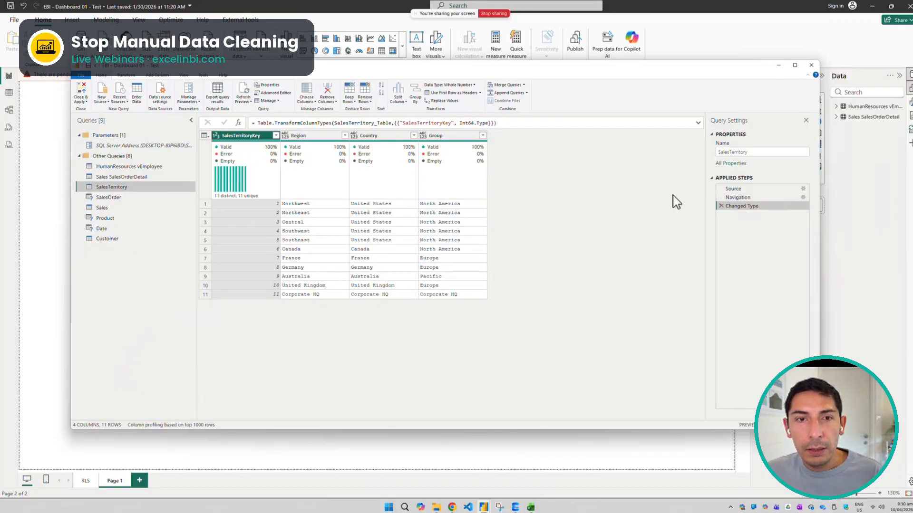
Set the Region, Country and Group columns to the Text data type and highlight their entries in the step's formula
left_click(284, 136)
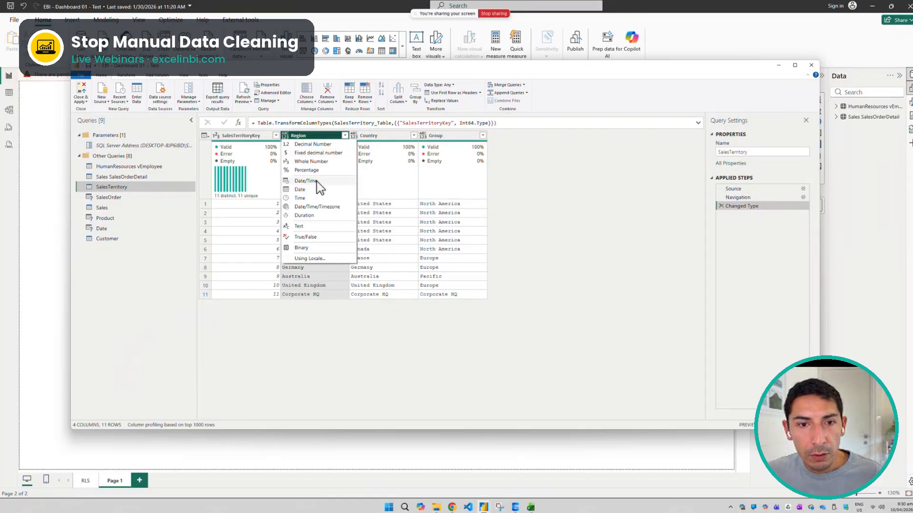
left_click(312, 225)
left_click(357, 138)
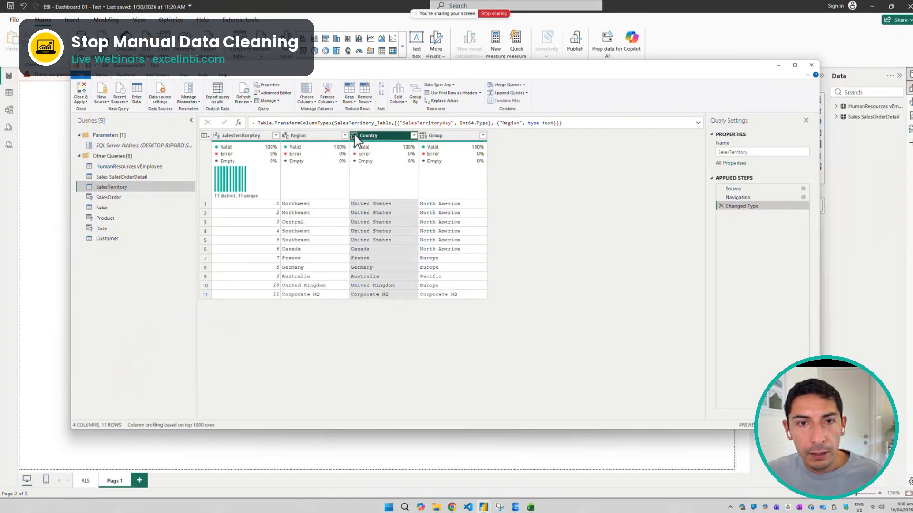
left_click(355, 137)
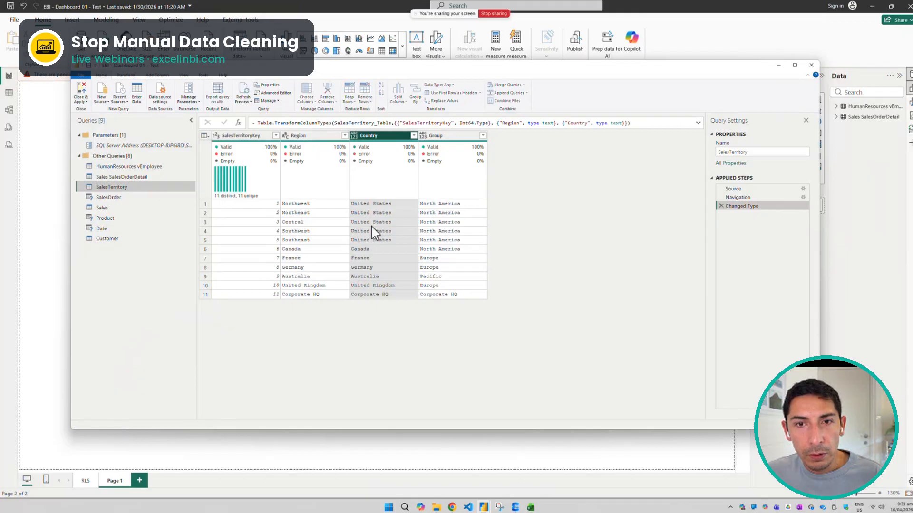
left_click(423, 136)
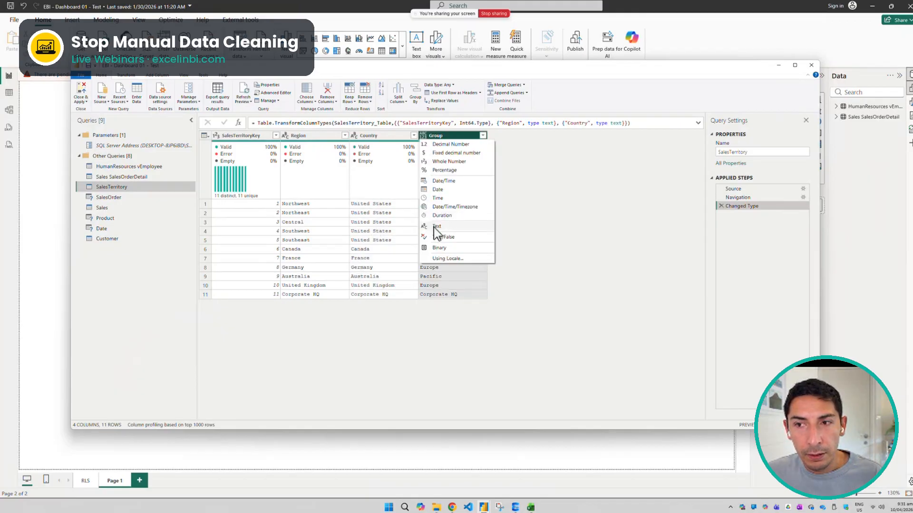
left_click(435, 227)
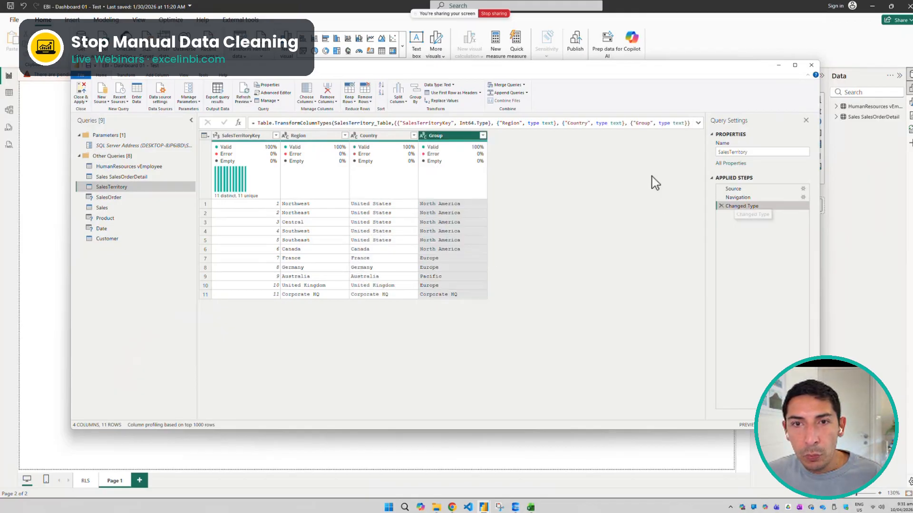
left_click_drag(491, 123, 699, 128)
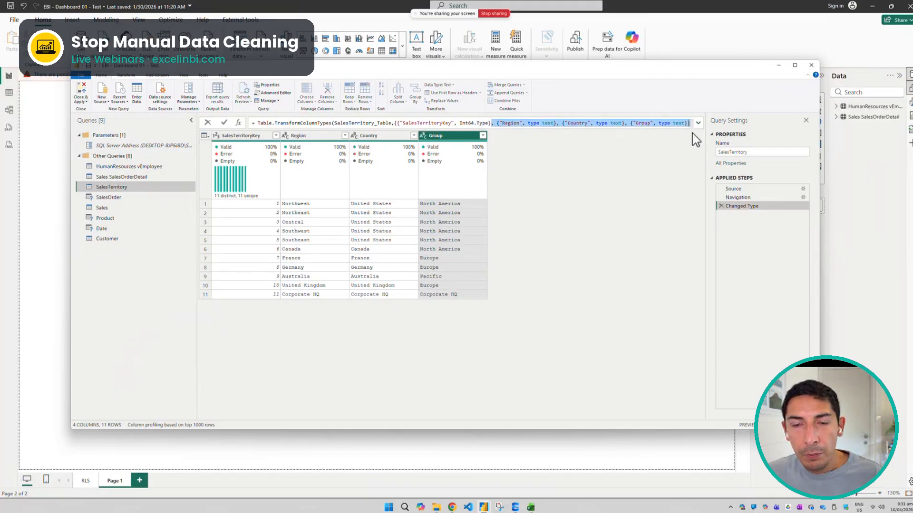
Open the SalesTerritory query's full M code in the Advanced Editor and highlight the whole script
left_click(626, 188)
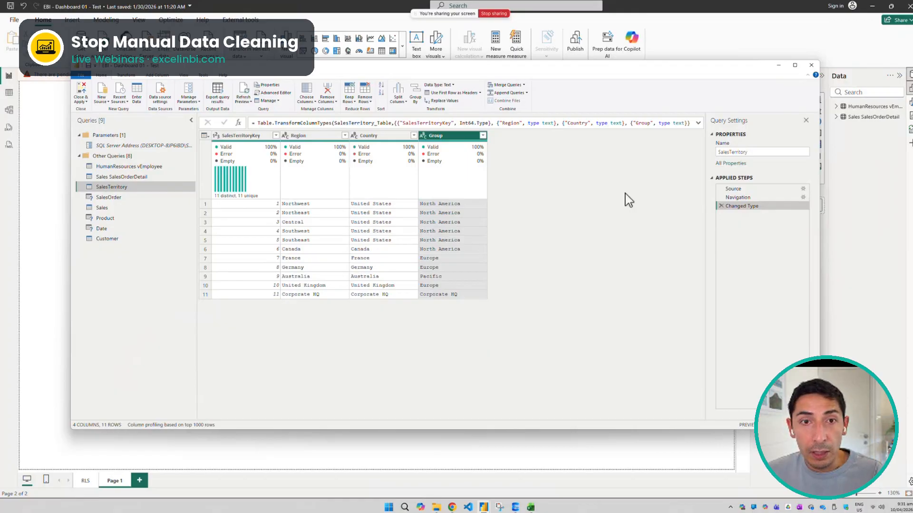
left_click(284, 95)
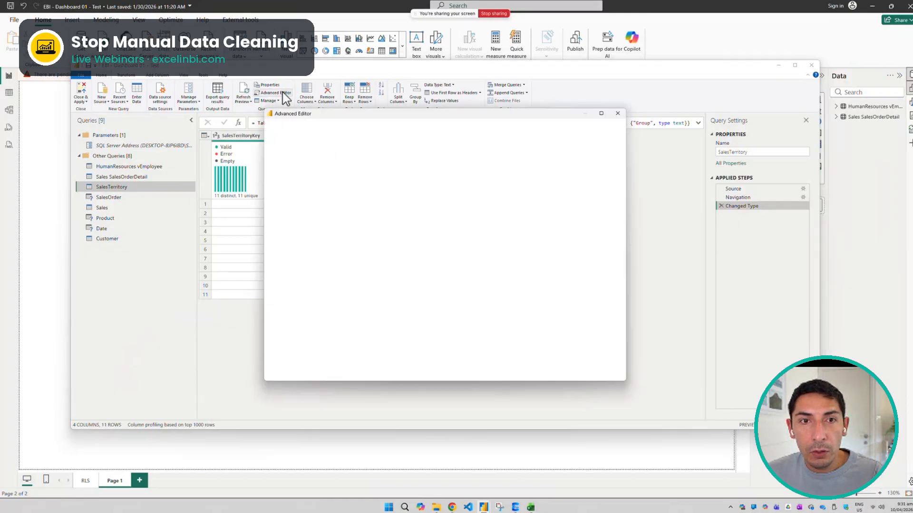
left_click(617, 114)
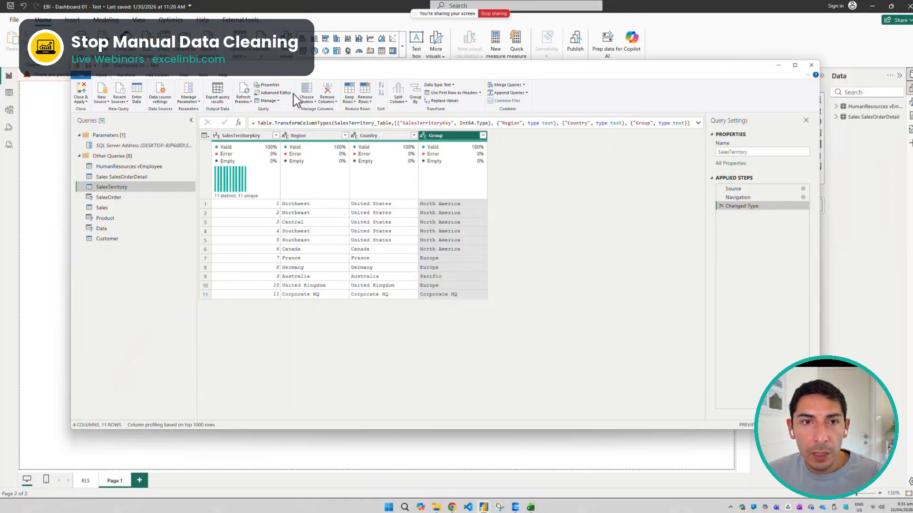
left_click(275, 94)
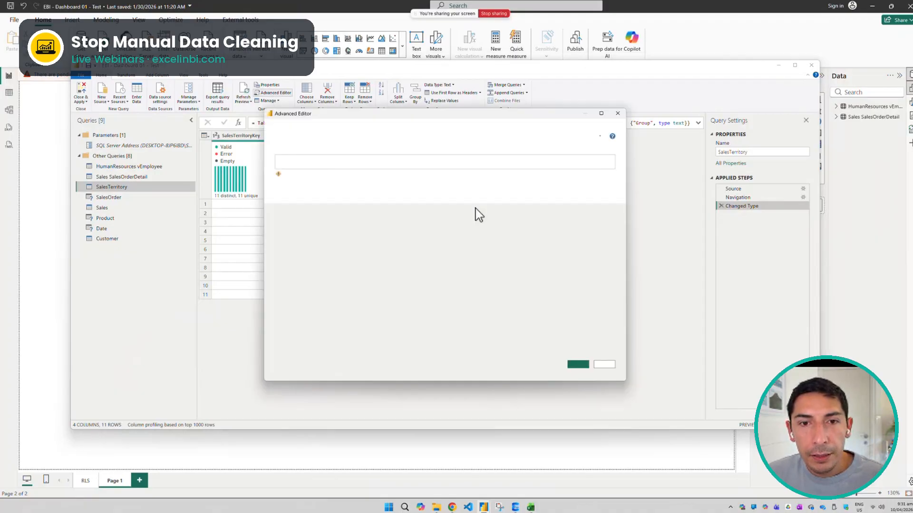
left_click_drag(341, 191, 267, 152)
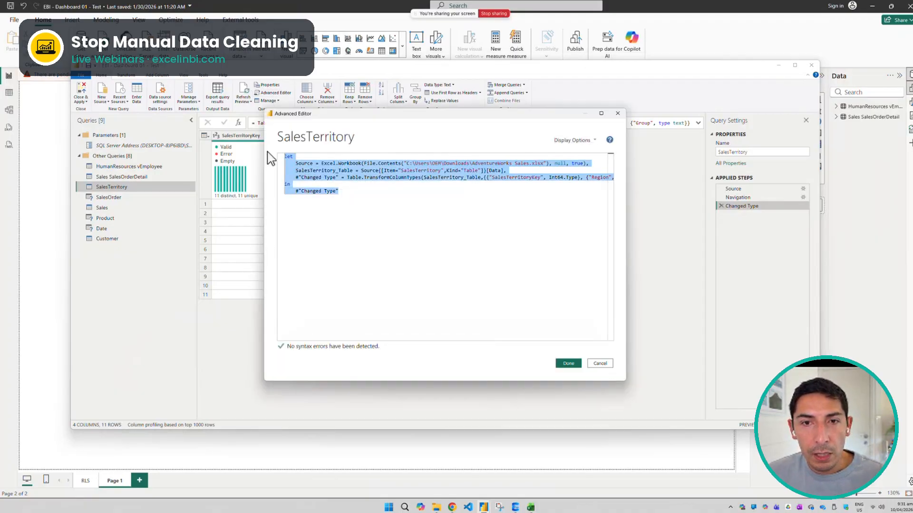
left_click(321, 201)
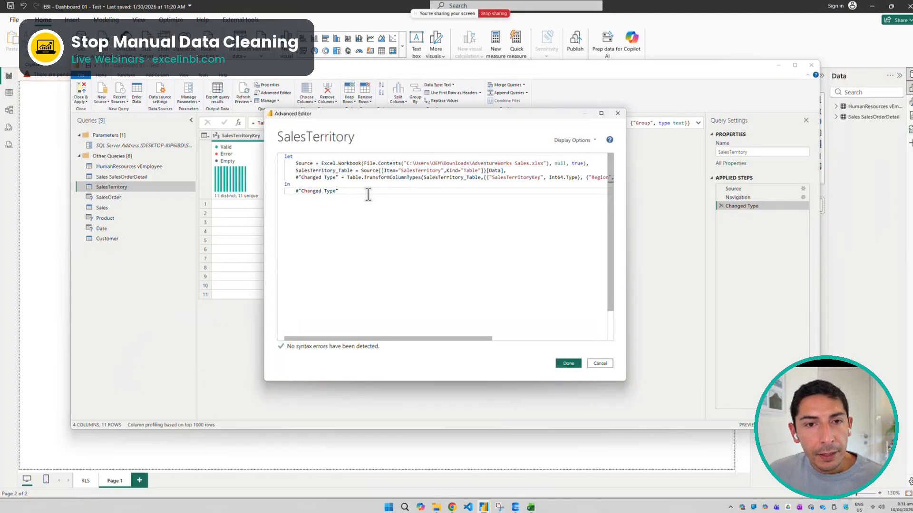
left_click_drag(367, 192, 281, 150)
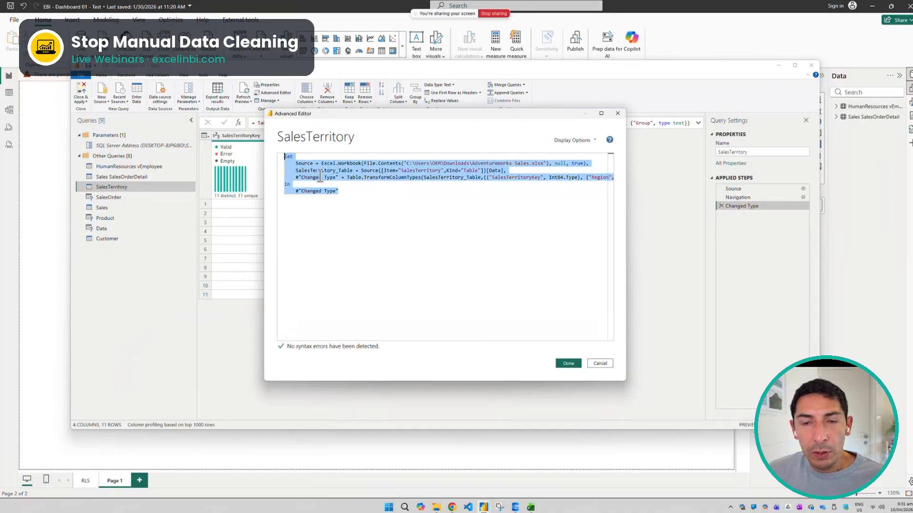
Examine the script line by line, highlighting the Source line, the SalesTerritory table reference and the Changed Type line
left_click(362, 191)
left_click_drag(293, 163, 589, 163)
left_click_drag(507, 170, 560, 177)
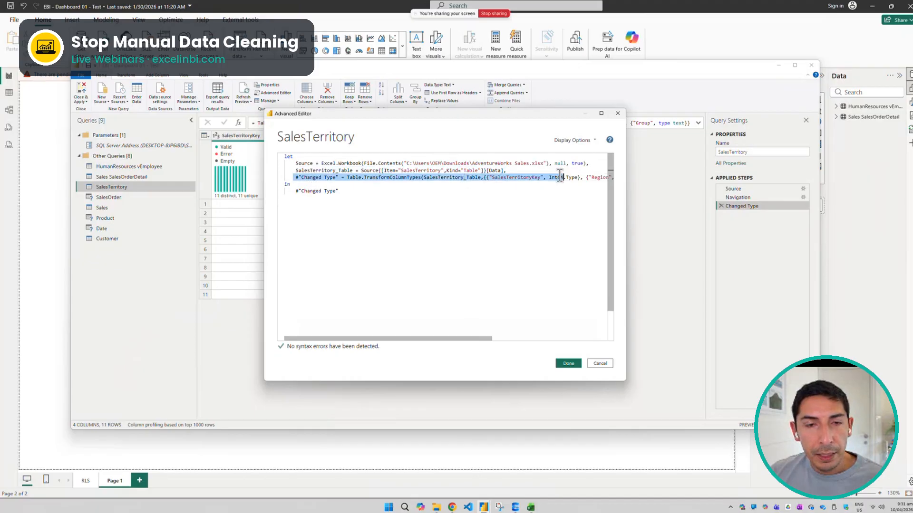
left_click_drag(295, 163, 592, 163)
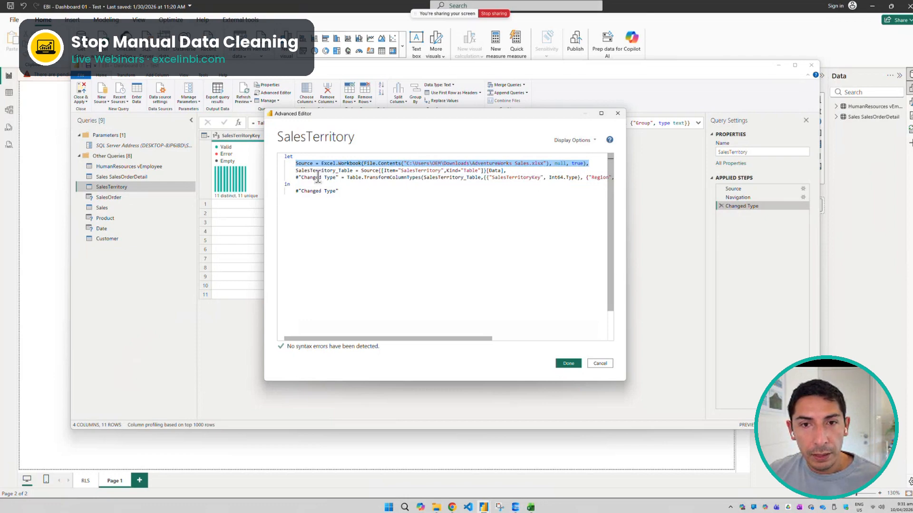
left_click_drag(296, 170, 402, 169)
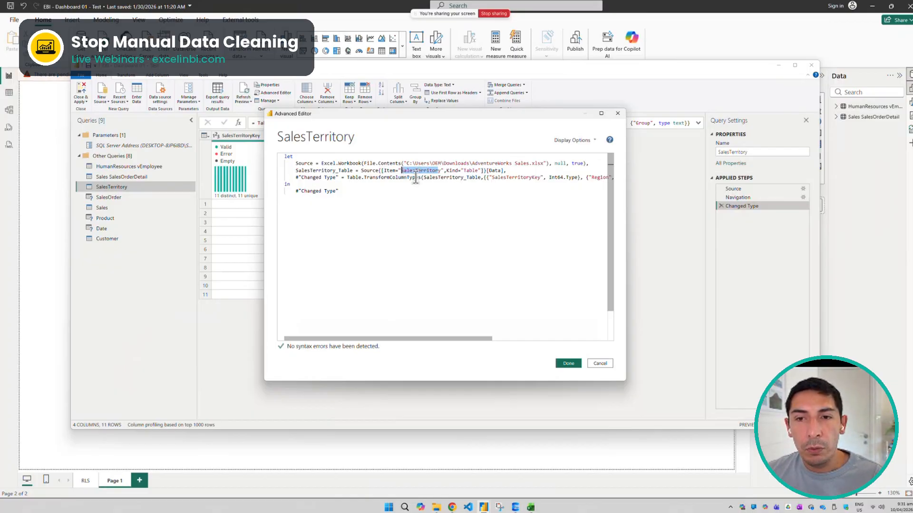
left_click_drag(341, 177, 247, 193)
Insert an empty /* */ block comment on a new line above the Changed Type line of the script
left_click(531, 176)
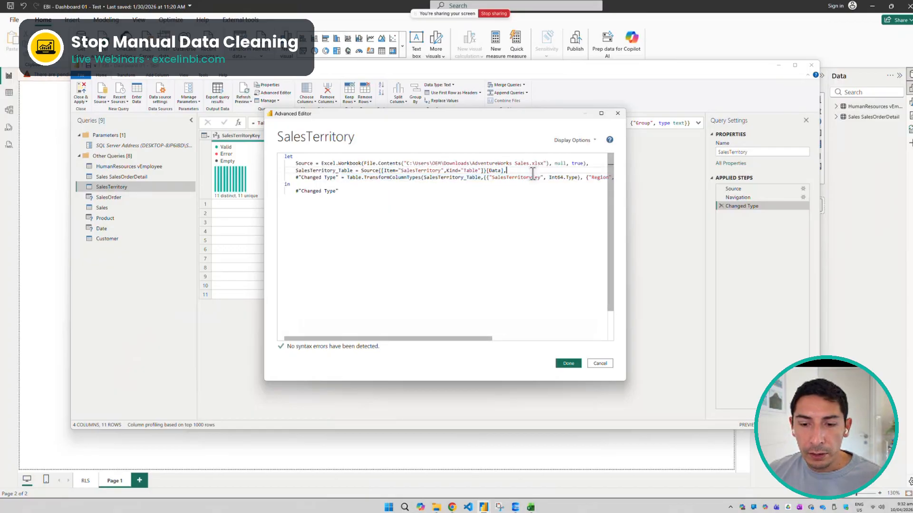
key("Return")
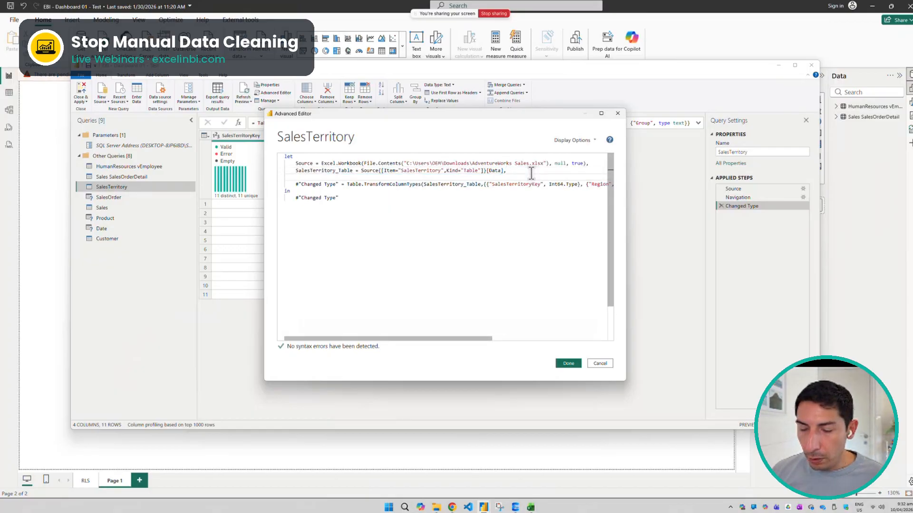
type("/*")
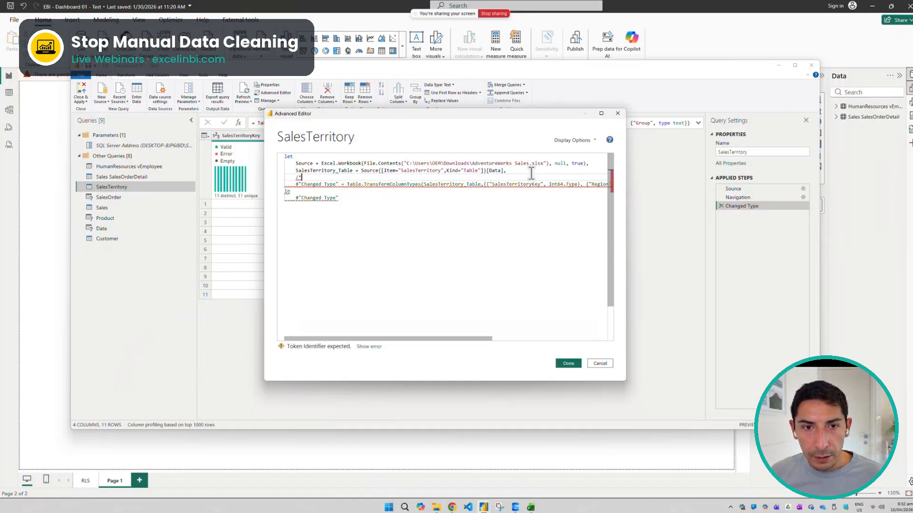
type("*/")
key("Left")
key("Left")
type("/* ")
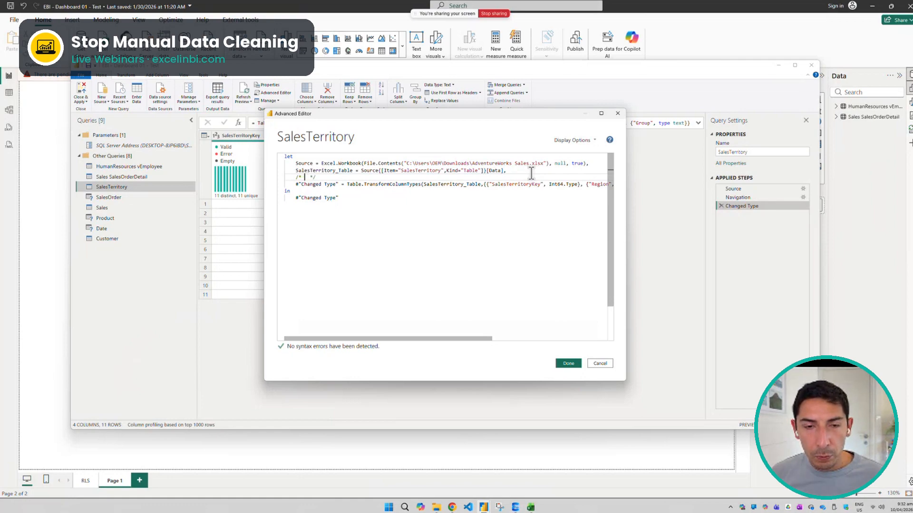
type("This step ")
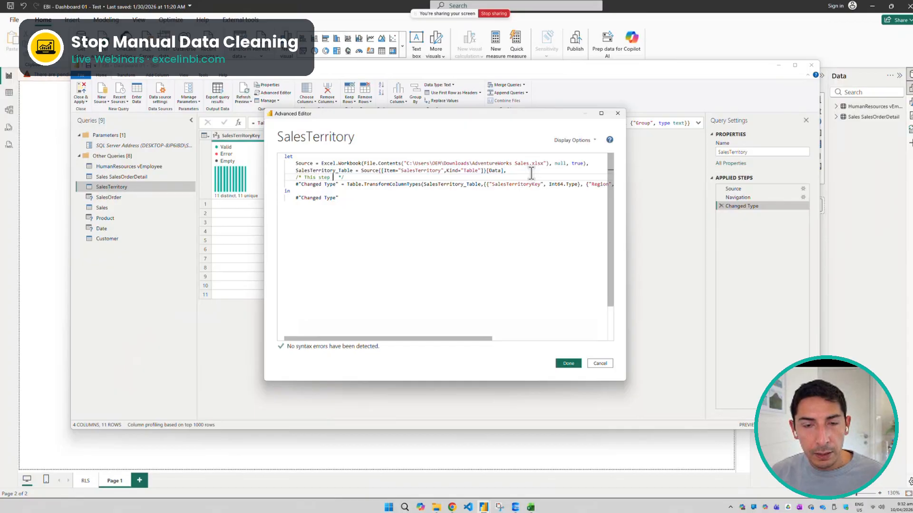
type("do the ")
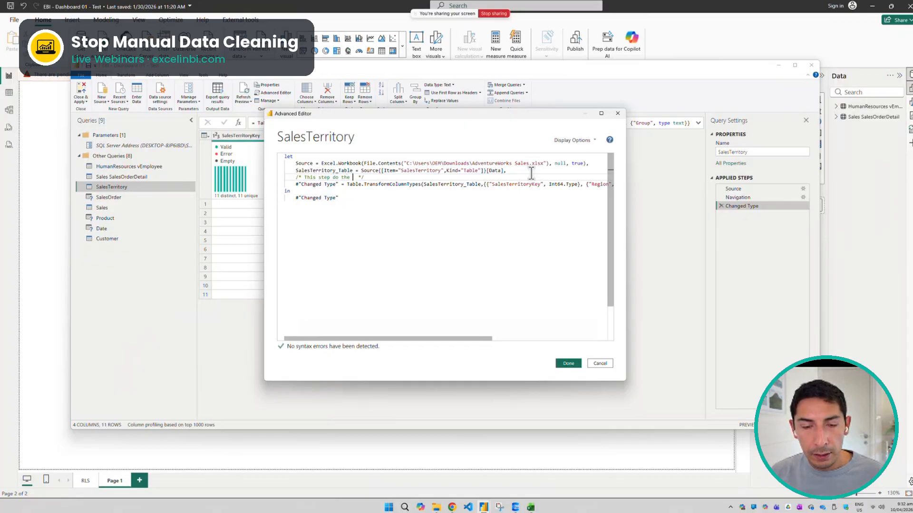
type("dat")
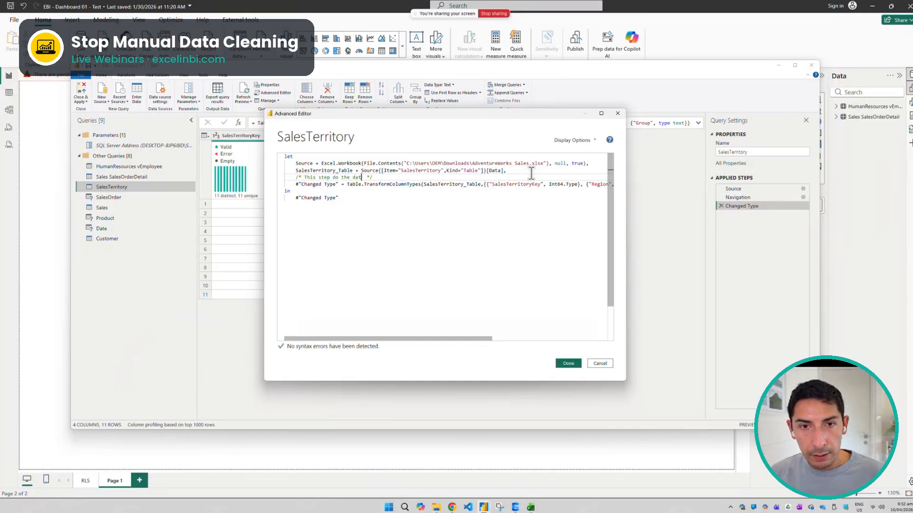
type("a type t")
type("ransofmrat")
Write "This step do the data type transformation" inside the block comment and apply the edited script
key("BackSpace")
key("BackSpace")
key("BackSpace")
key("BackSpace")
key("BackSpace")
key("BackSpace")
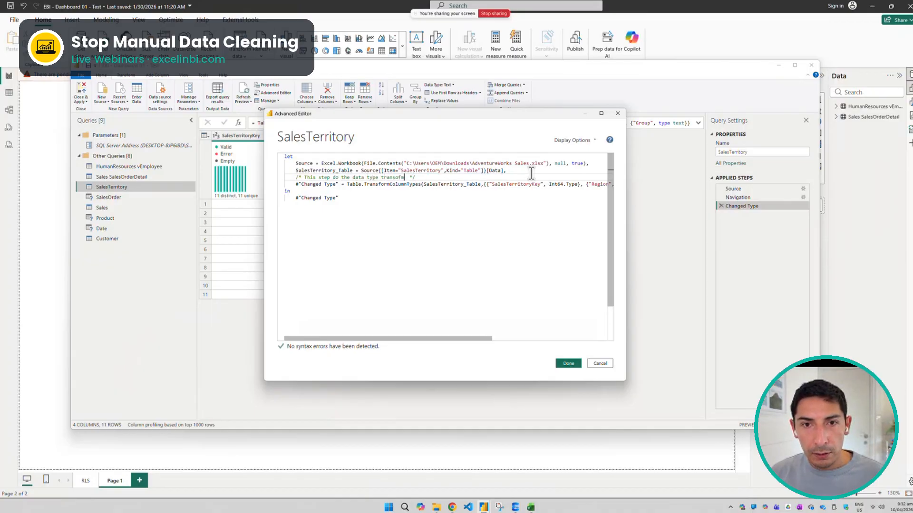
type("formation")
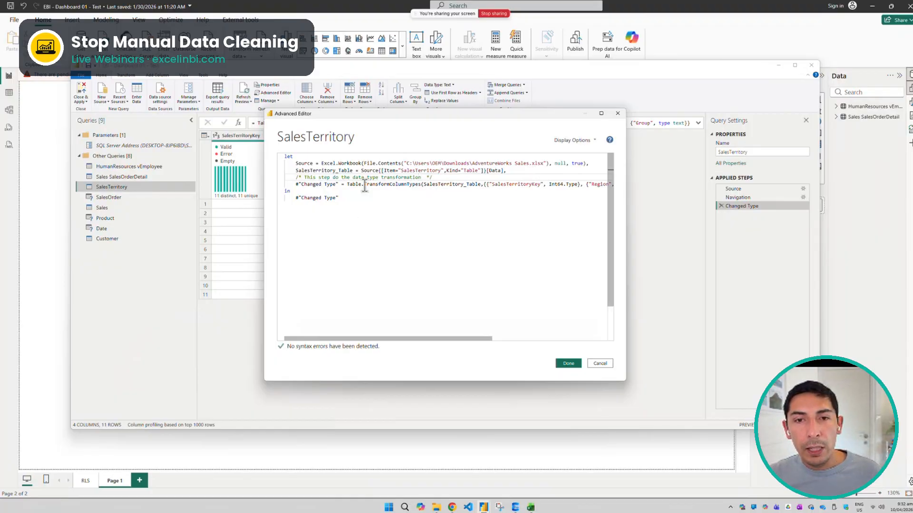
mouse_move(390, 187)
left_click(445, 219)
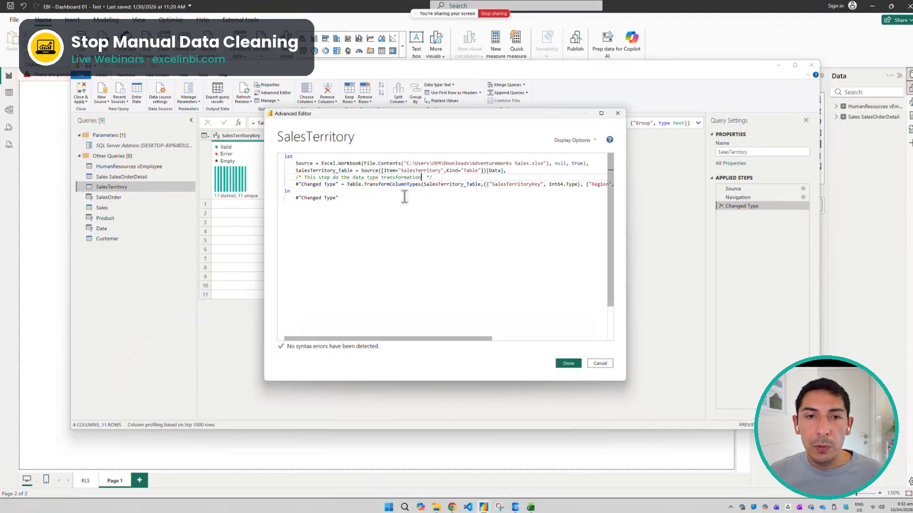
left_click(569, 364)
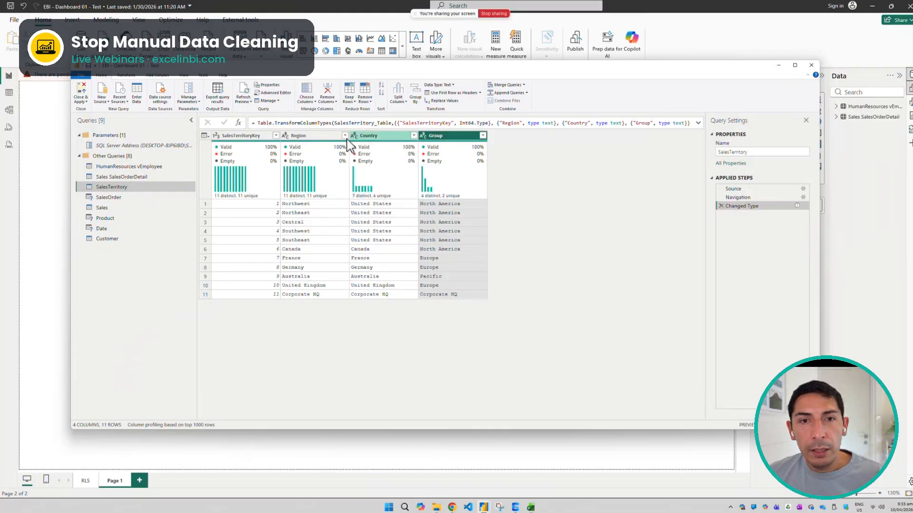
Merge the Region, Country and Group columns with a comma separator into a column named Territory, and widen that column
left_click(327, 141)
left_click(445, 141, "shift")
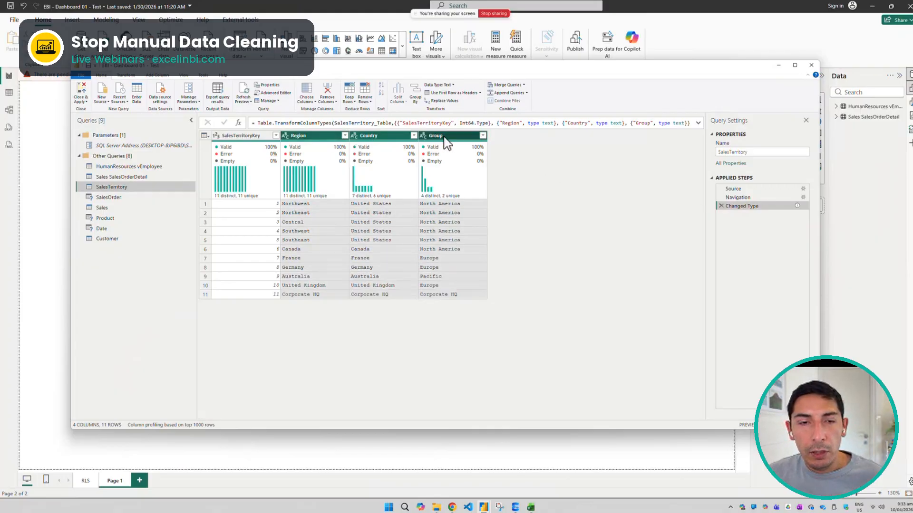
right_click(446, 140)
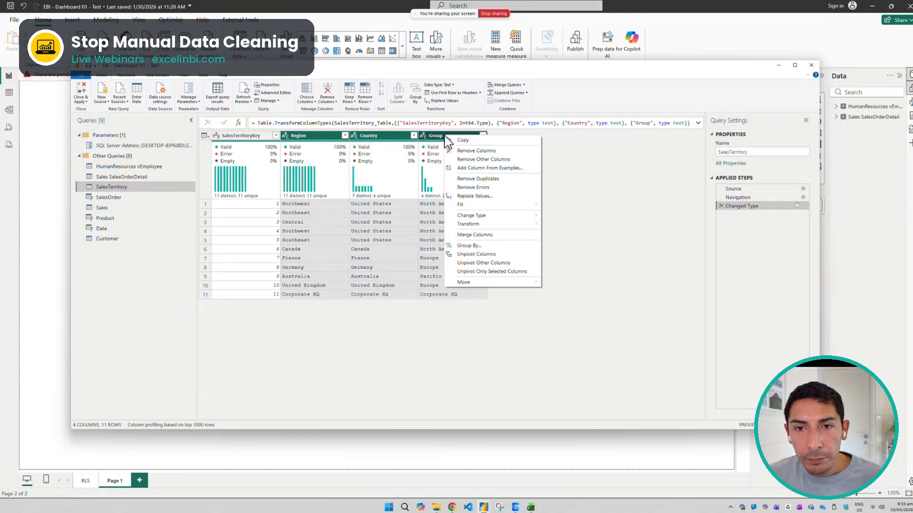
left_click(496, 234)
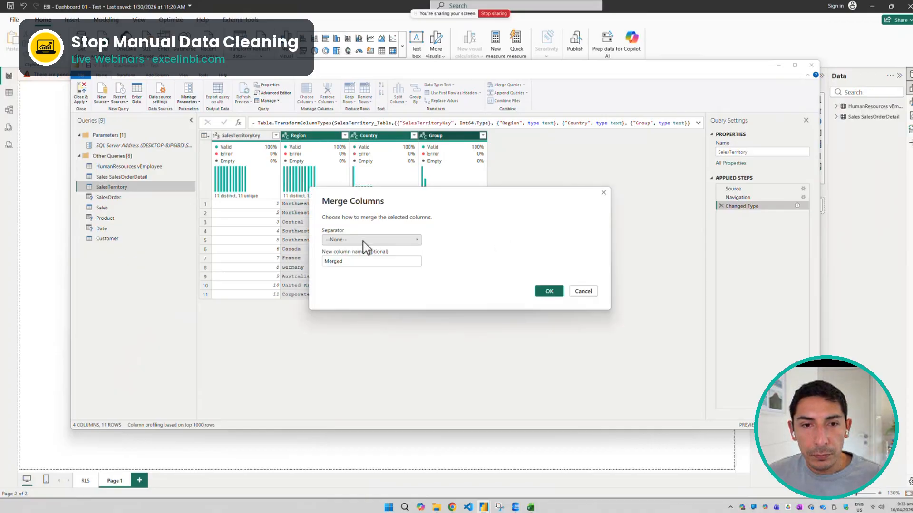
left_click(363, 240)
left_click(360, 267)
left_click_drag(365, 261, 312, 269)
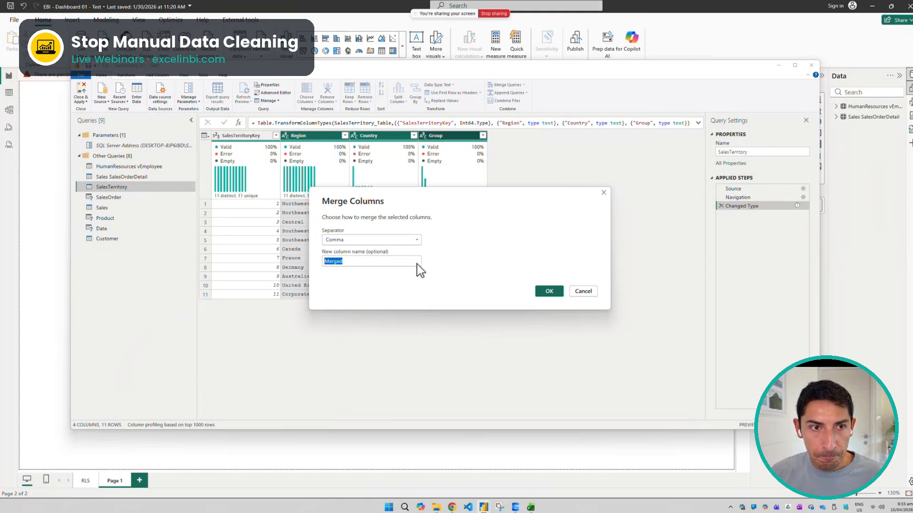
type("Ter")
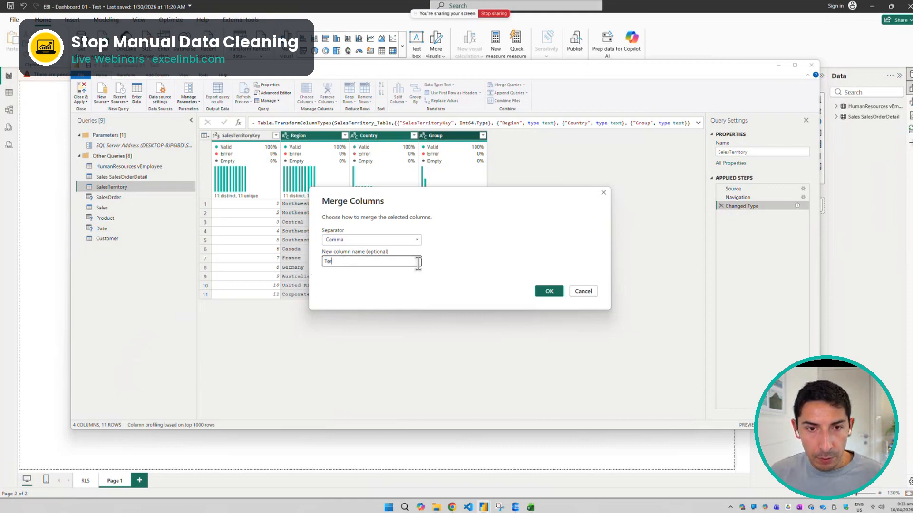
type("ritory")
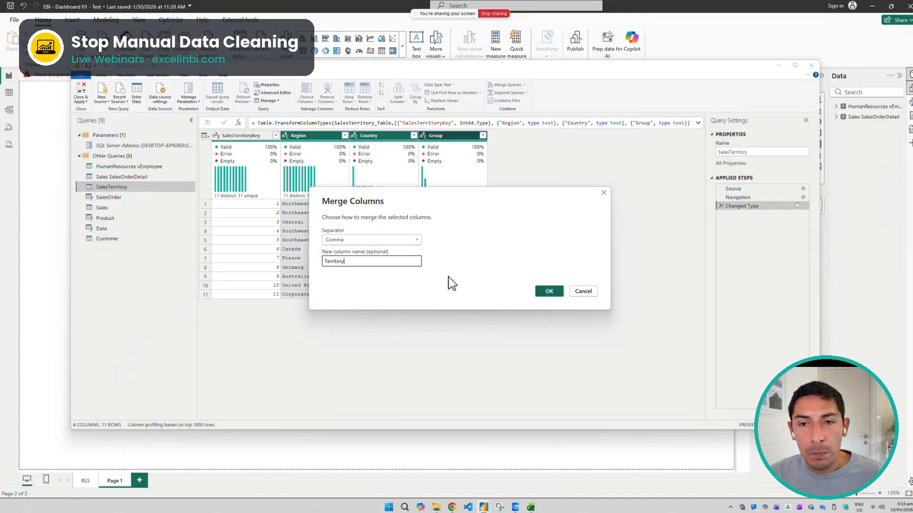
left_click(547, 291)
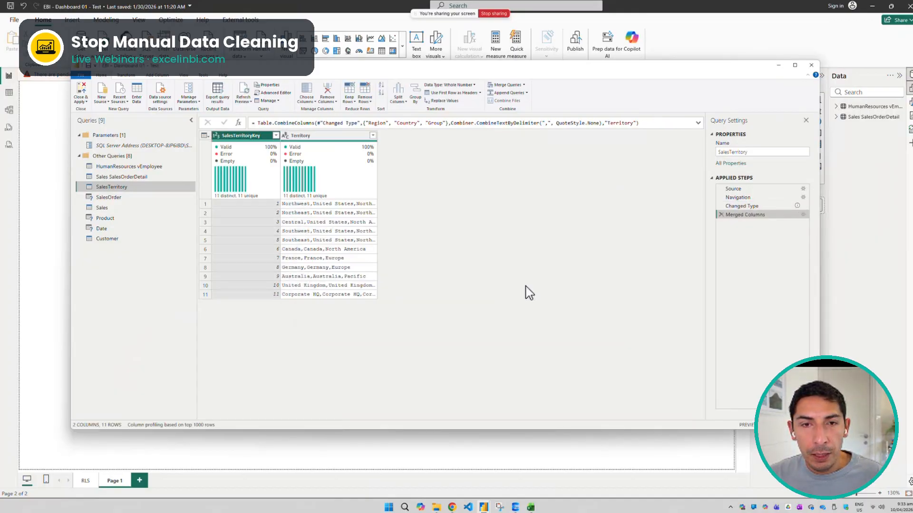
left_click_drag(376, 135, 413, 133)
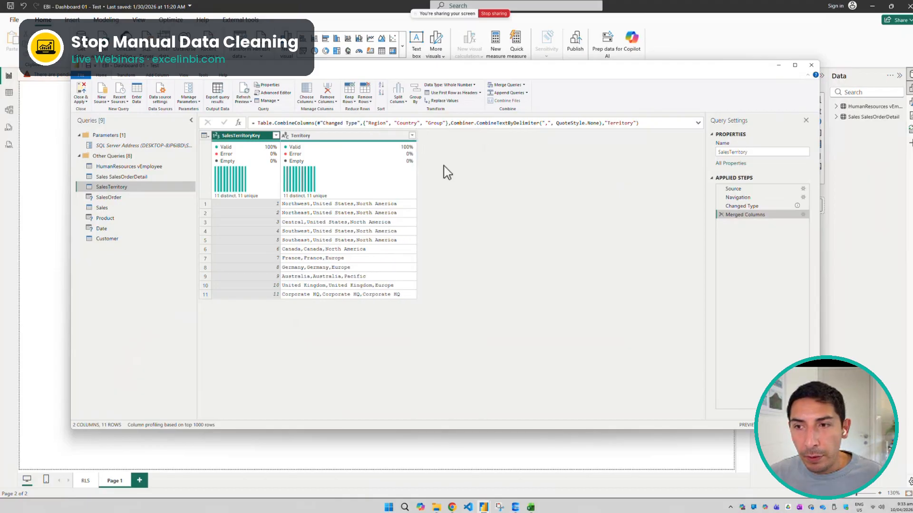
Compare the table at the Changed Type and Merged Columns steps, and delete the Merged Columns step
left_click(744, 210)
left_click(750, 216)
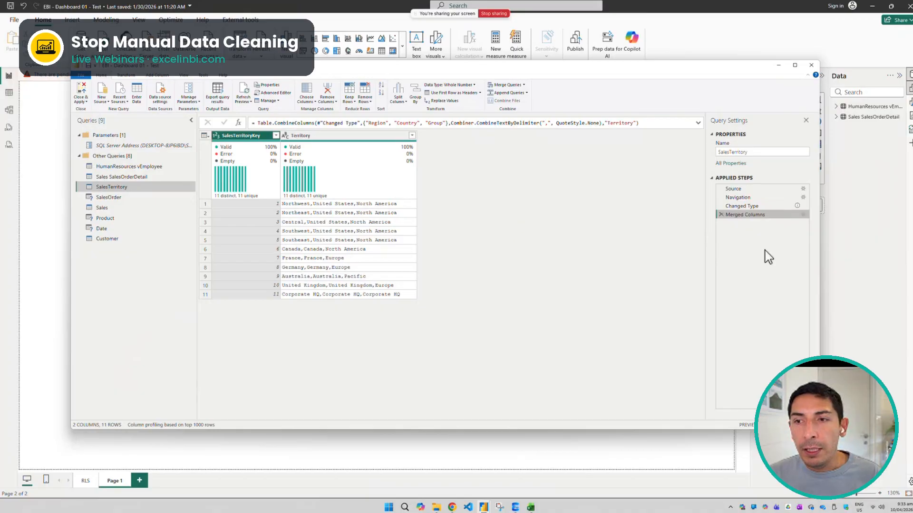
left_click(760, 205)
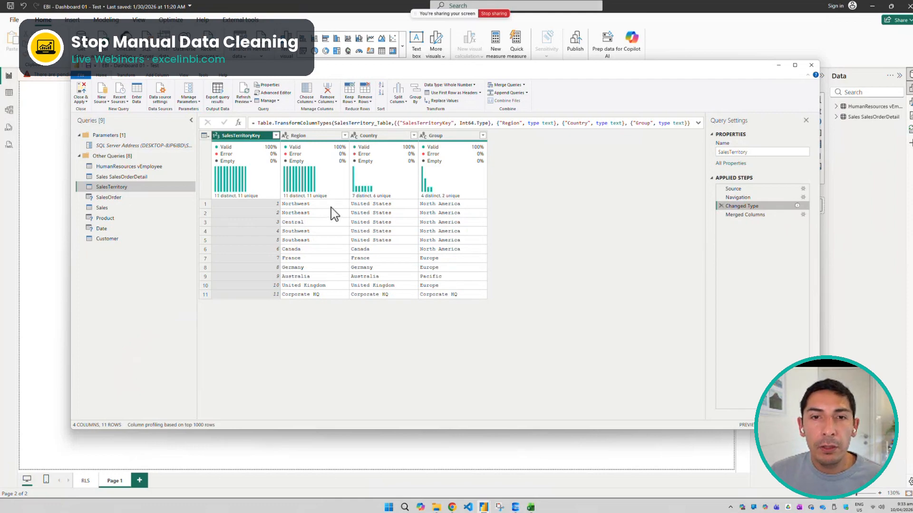
left_click(745, 215)
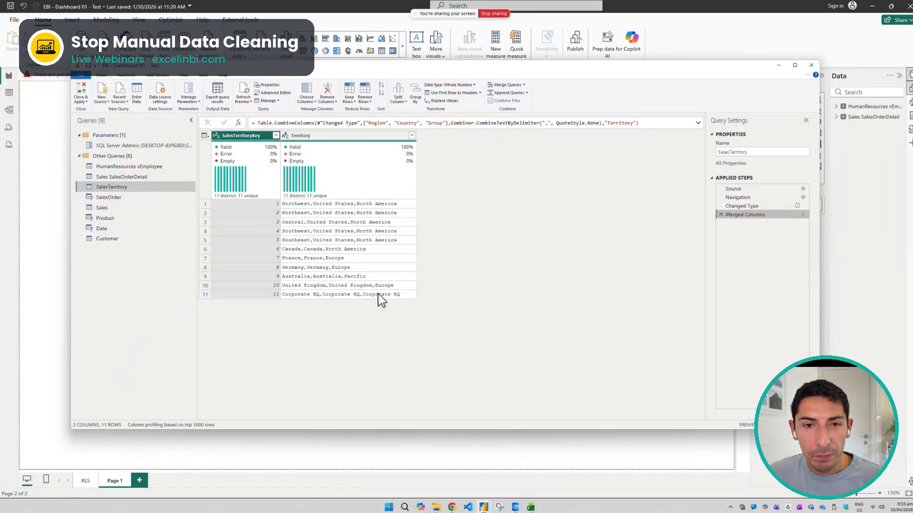
left_click(740, 206)
left_click(722, 215)
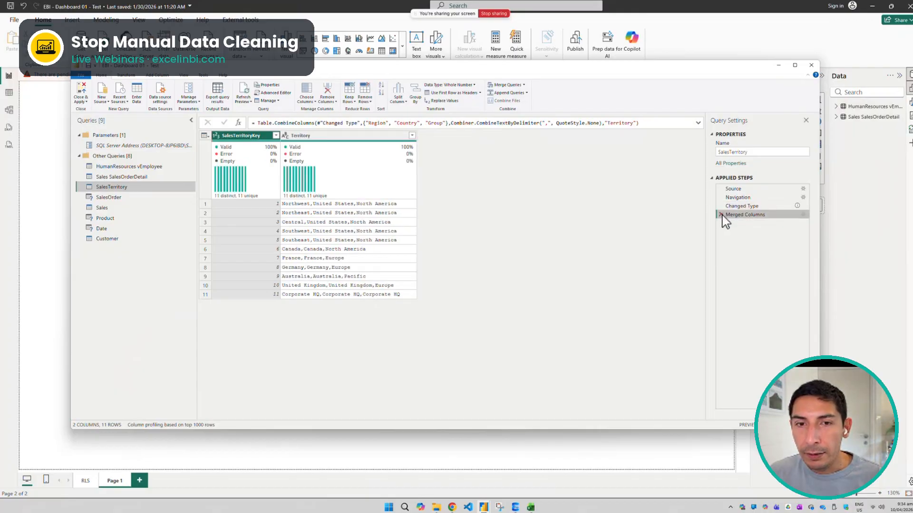
left_click(721, 214)
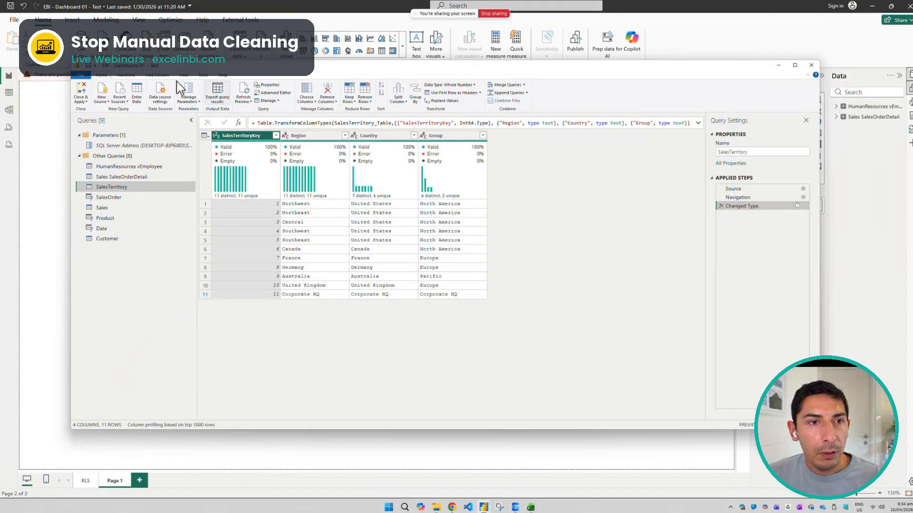
Start a custom column on the SalesTerritory query and name it Sales Territory
left_click(129, 75)
left_click(157, 75)
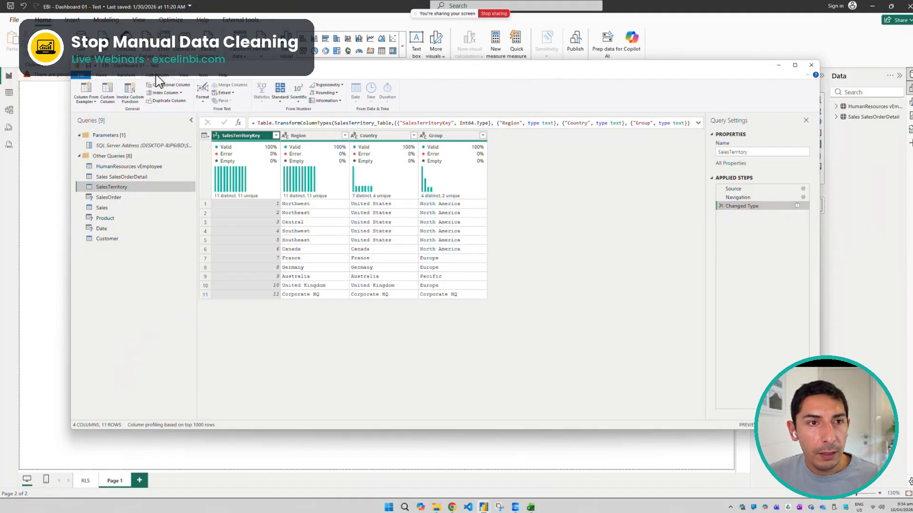
left_click(107, 100)
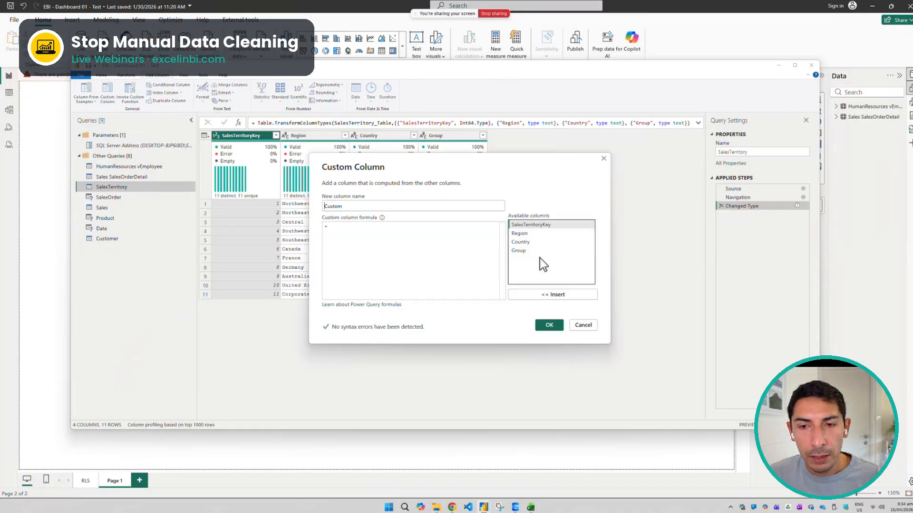
left_click_drag(350, 205, 317, 209)
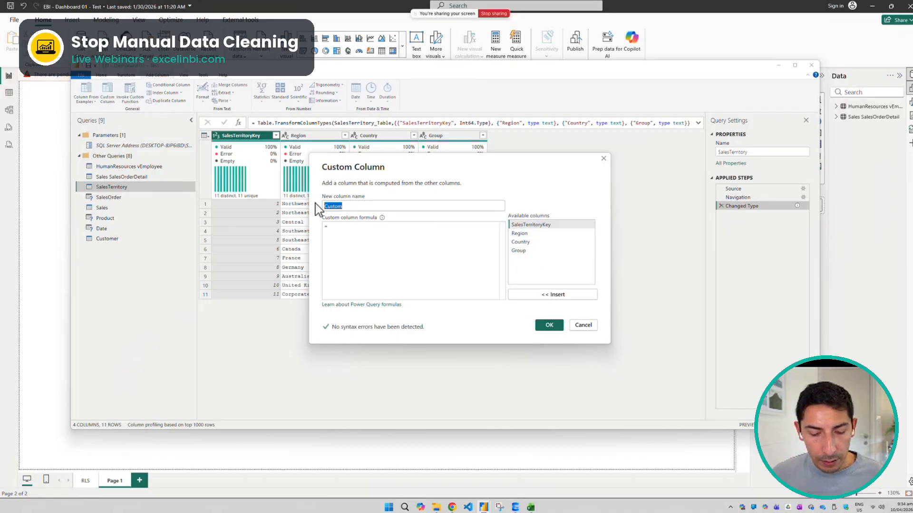
type("Sa")
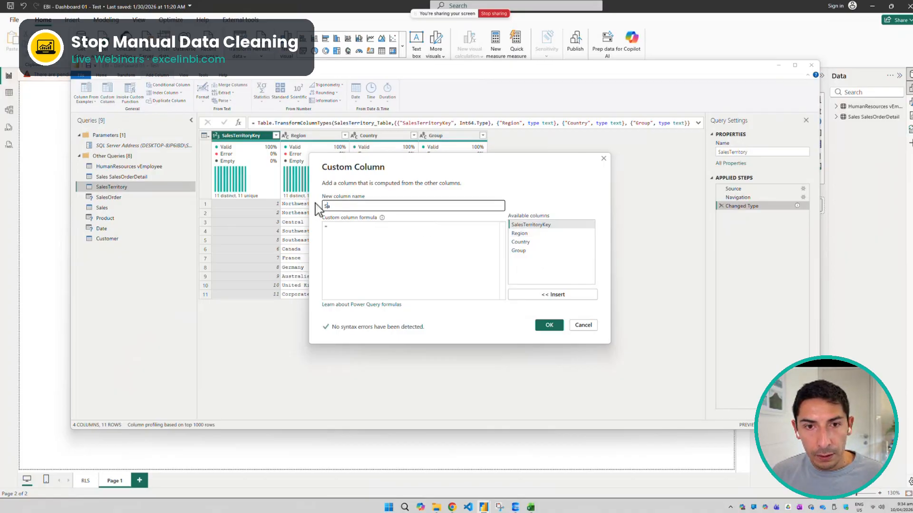
type("les Territory")
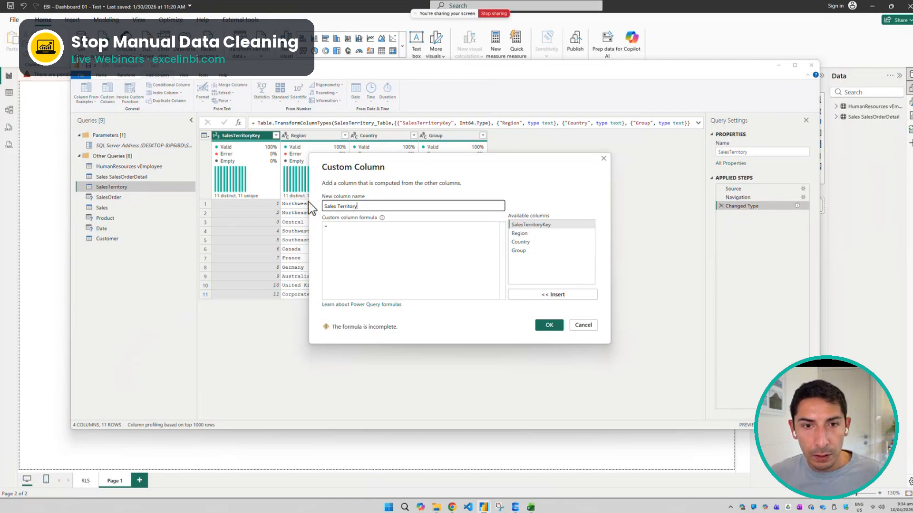
left_click(340, 227)
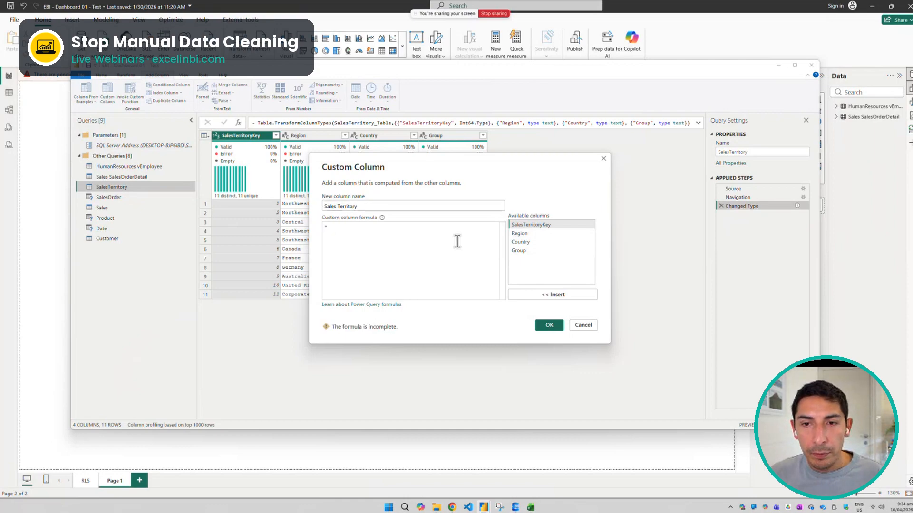
type("CONCATEN")
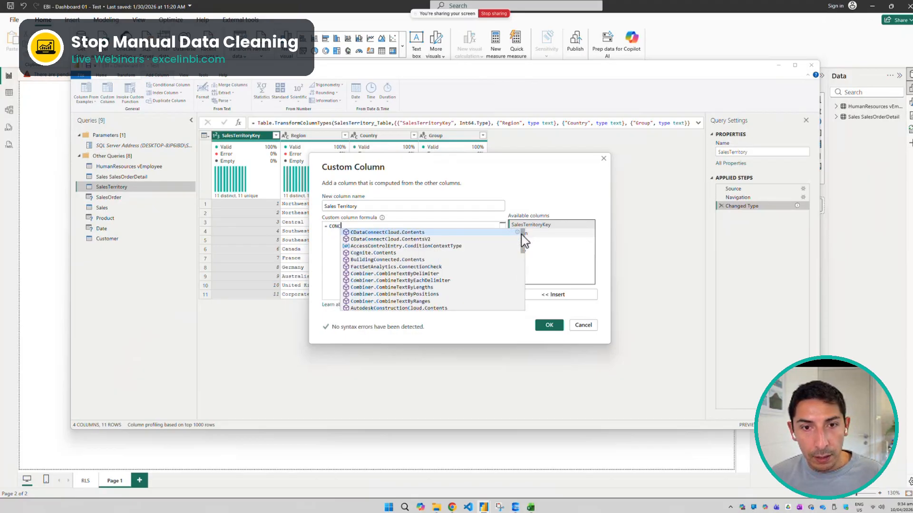
key("BackSpace")
key("BackSpace")
key("BackSpace")
key("BackSpace")
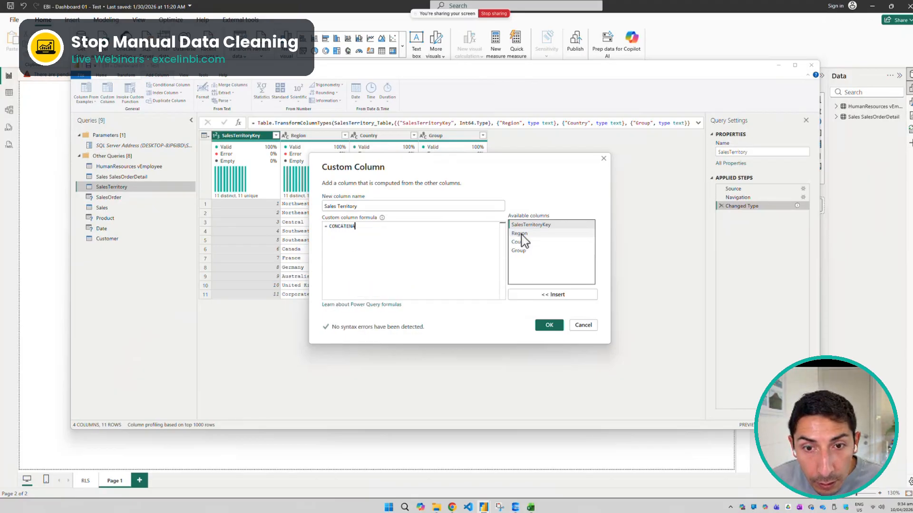
key("BackSpace")
key("BackSpace")
key("BackSpace")
key("BackSpace")
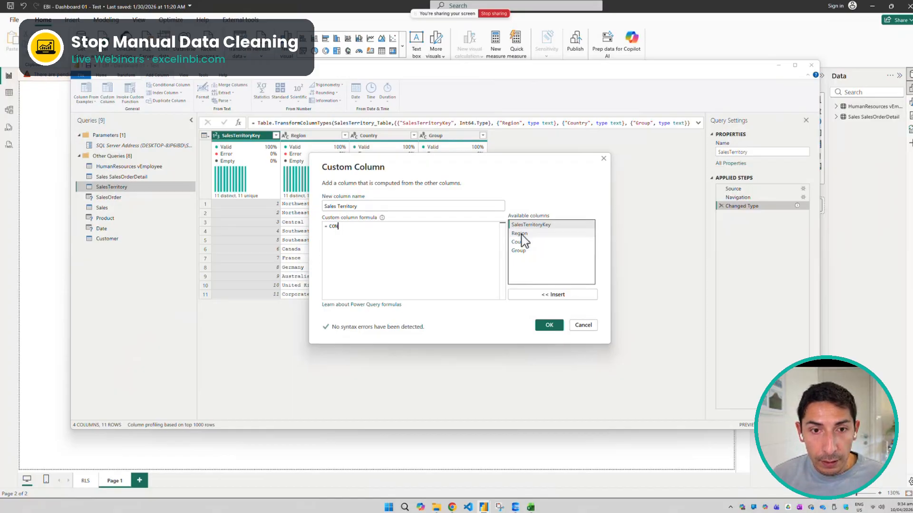
Build the custom column formula [Region]&[Country]&[Group] and create the column
double_click(521, 235)
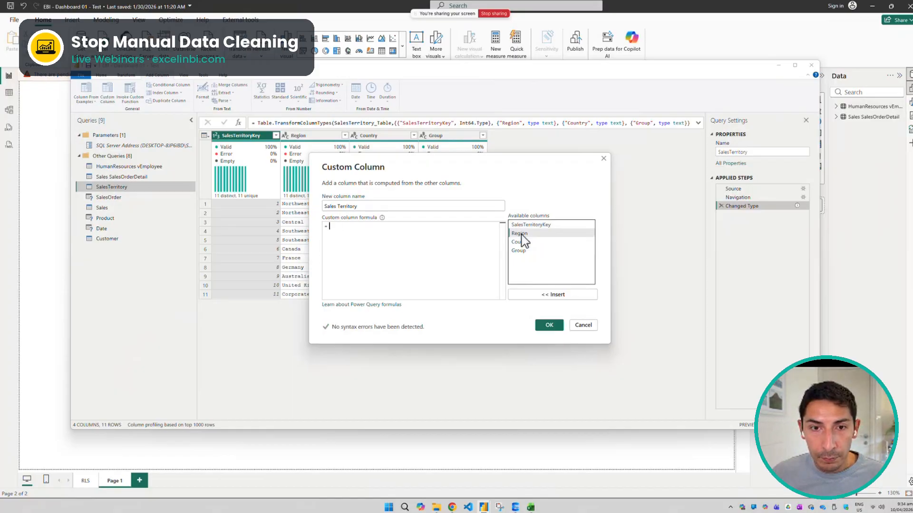
type("&")
left_click(527, 243)
double_click(528, 243)
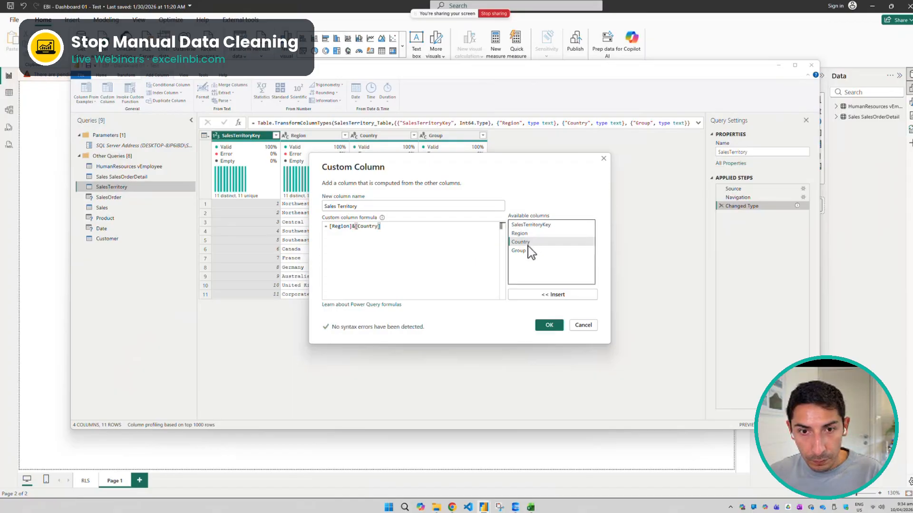
type("&")
left_click(524, 250)
double_click(524, 250)
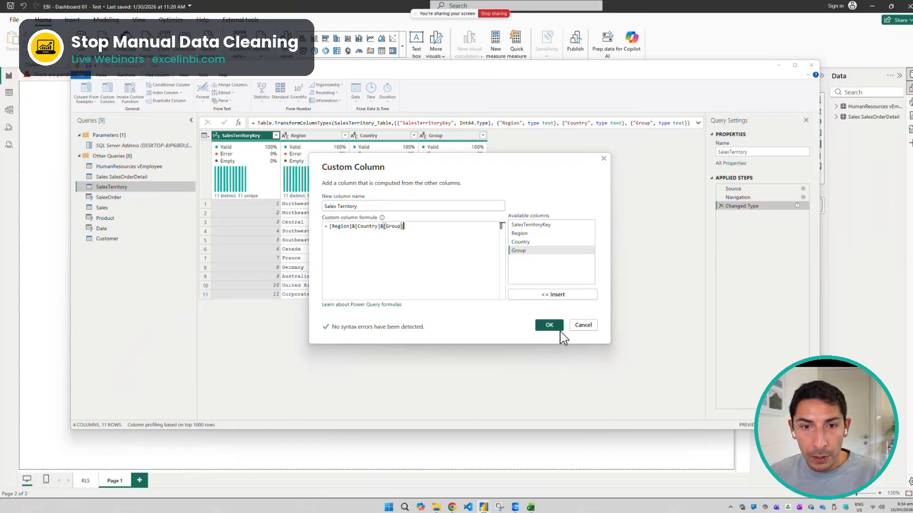
left_click(353, 228)
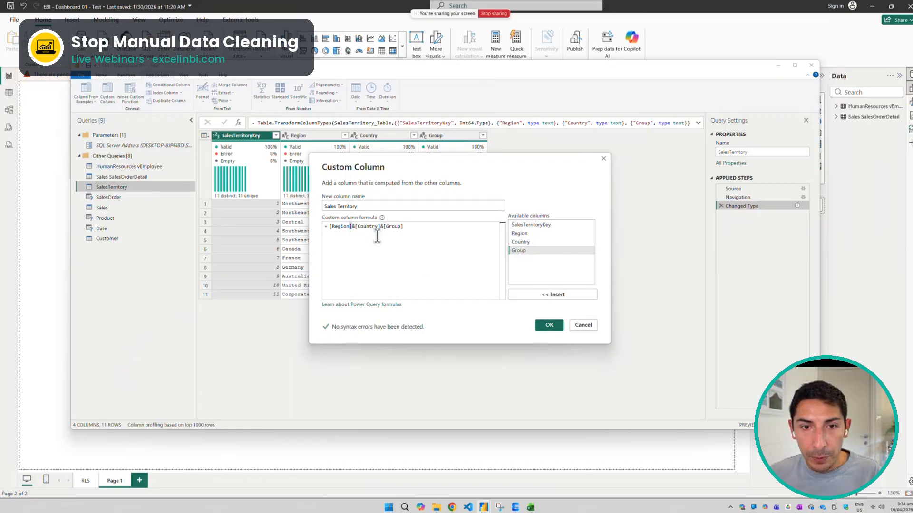
left_click(549, 326)
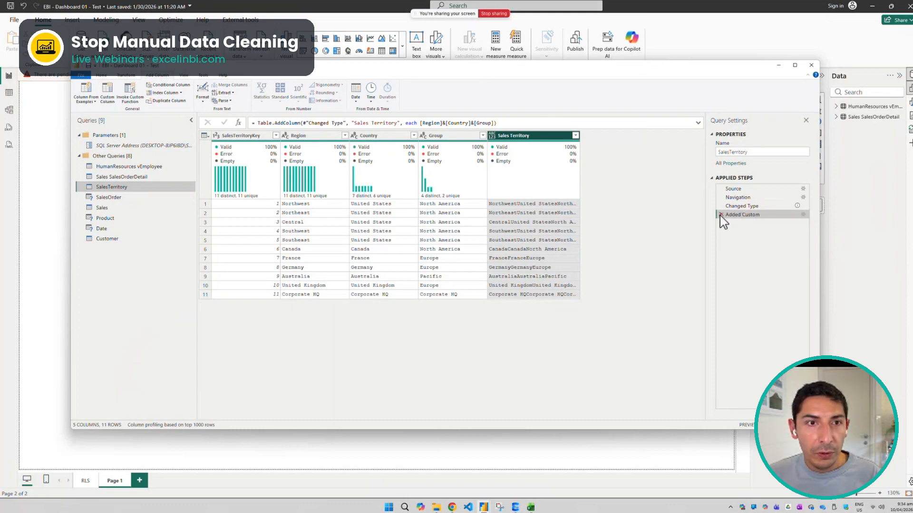
In the query's Advanced Editor script, insert a ", " text separator joined with & between [Region] and [Country] in the Added Custom line
left_click(101, 74)
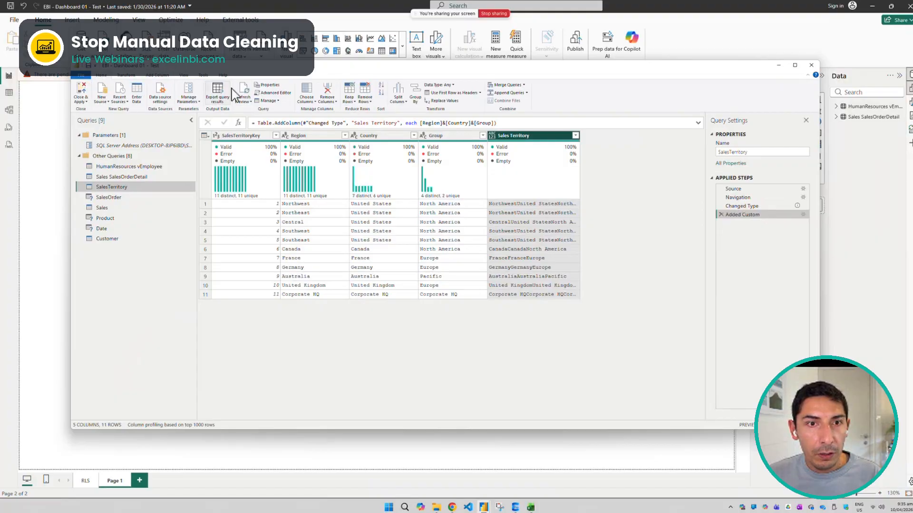
left_click(274, 92)
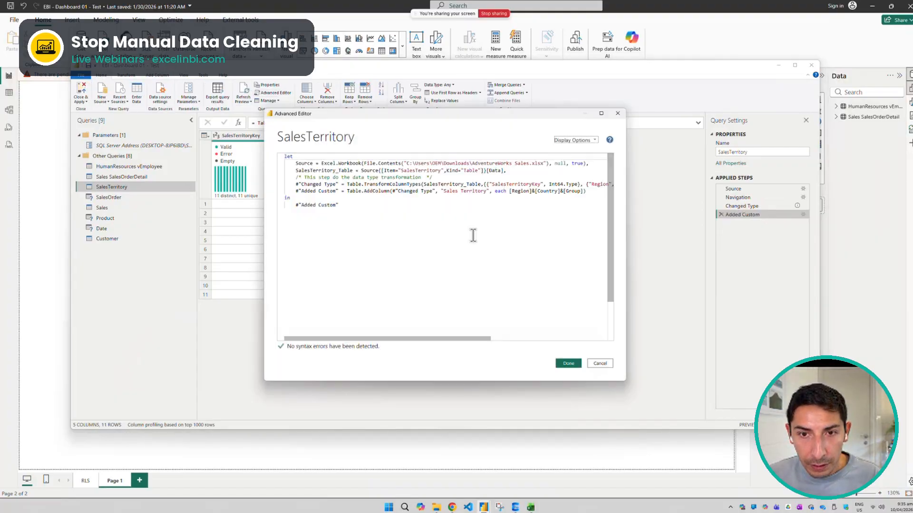
left_click(529, 193)
key("Right")
type("&\"")
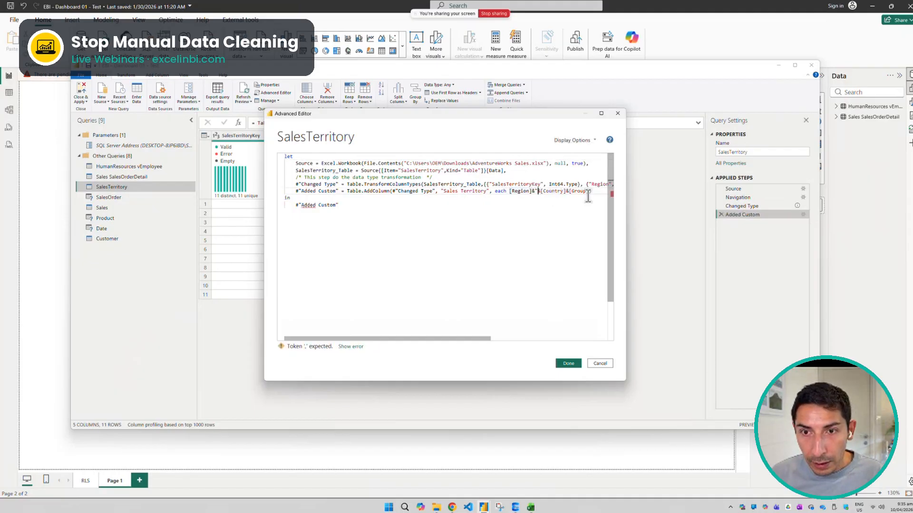
type(", ")
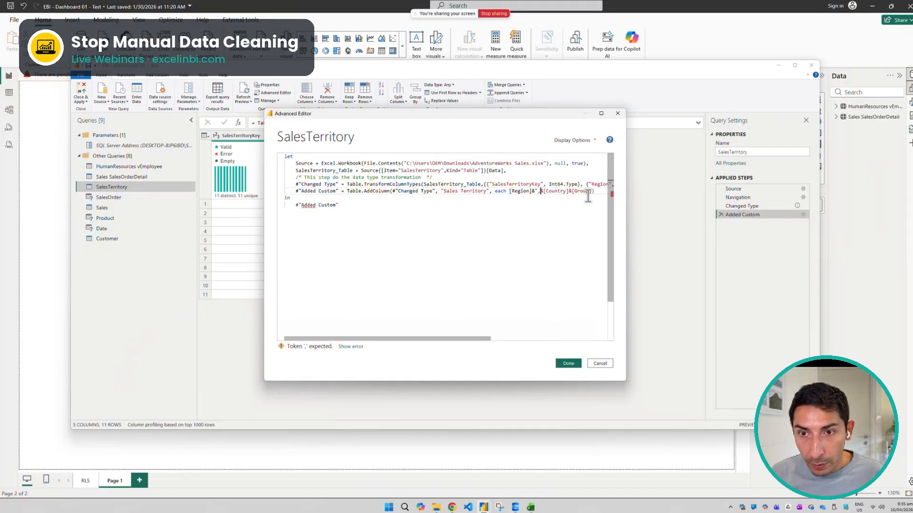
type("\"")
key("Right")
key("Right")
key("Left")
key("Left")
key("Left")
key("Left")
key("Left")
key("Right")
key("Left")
key("Left")
key("Left")
key("Left")
key("Left")
key("Right")
type(",")
key("Right")
key("Right")
key("Right")
key("Right")
key("Right")
key("Right")
key("Right")
key("Right")
key("Right")
key("Right")
key("Right")
key("Right")
key("Right")
key("Right")
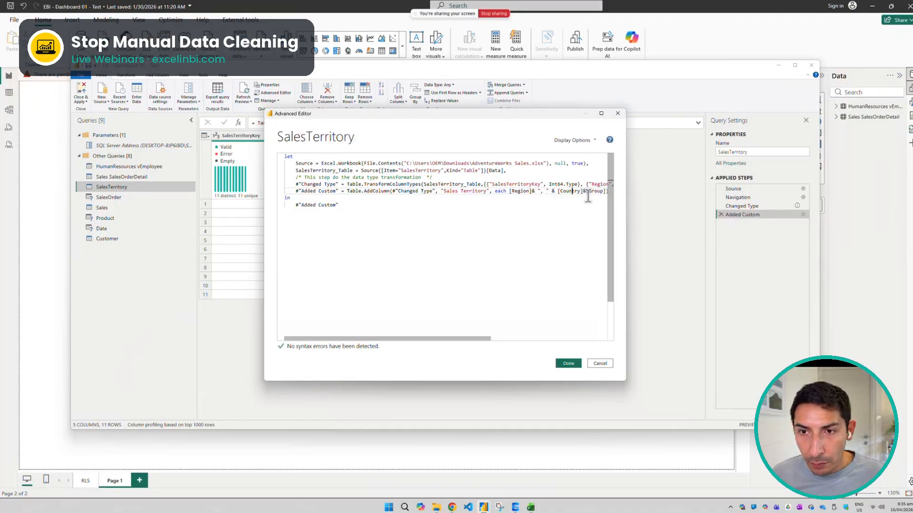
Join [Country] and [Group] with a ", " text separator in the Added Custom line
type("&")
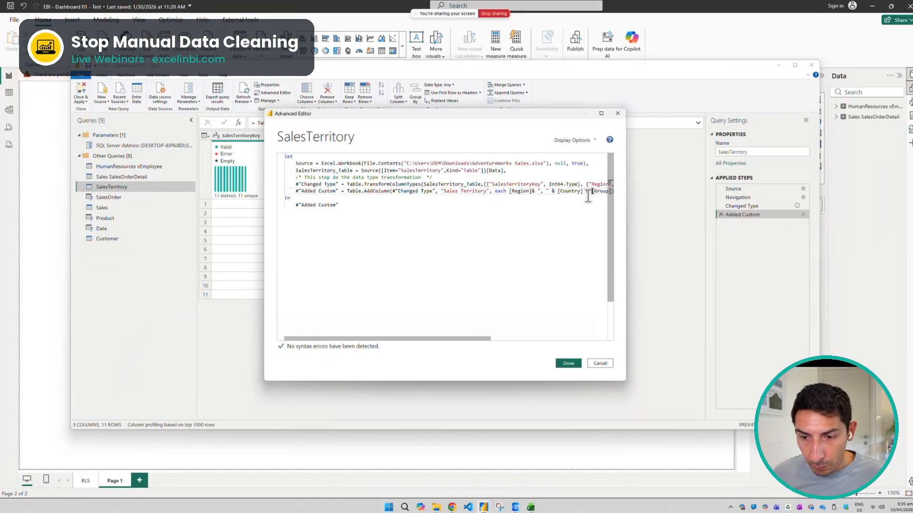
type(" \" , \"")
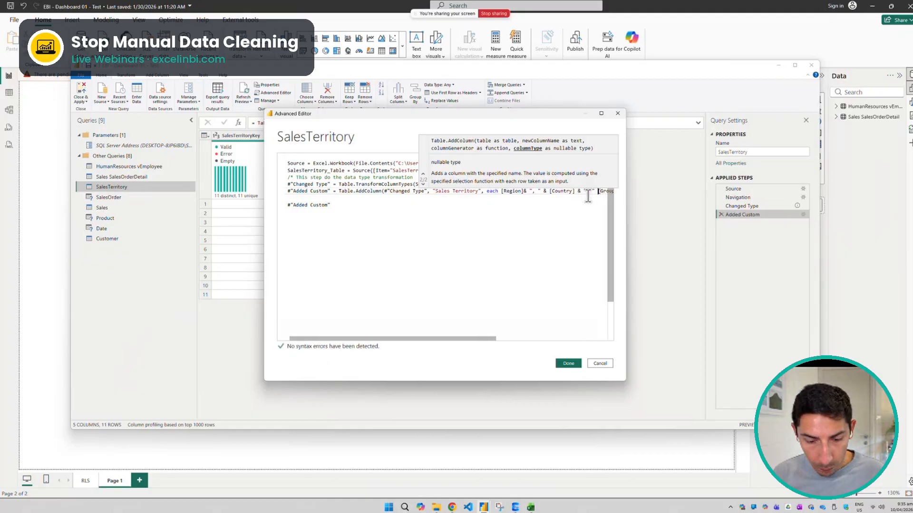
type(" &")
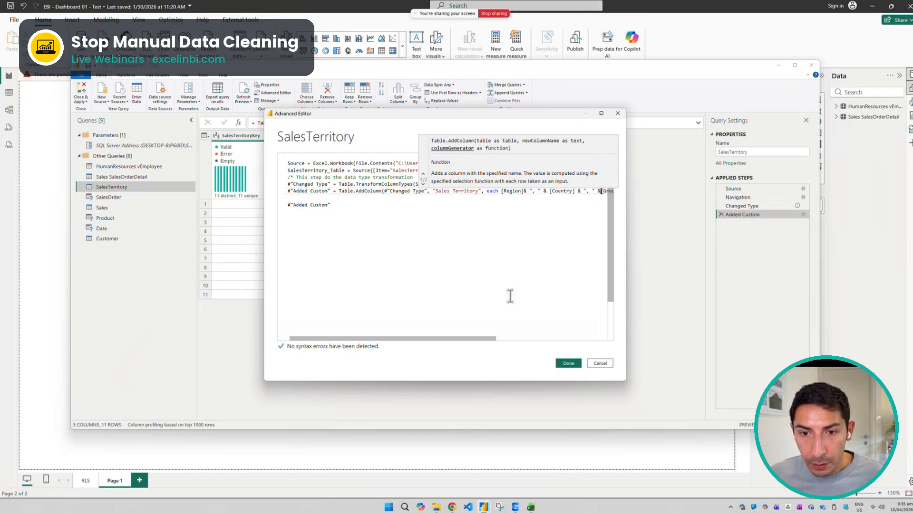
Space out the ampersands next to [Region] and [Group], apply the script, and widen the Sales Territory column
left_click_drag(486, 341, 570, 338)
left_click(505, 234)
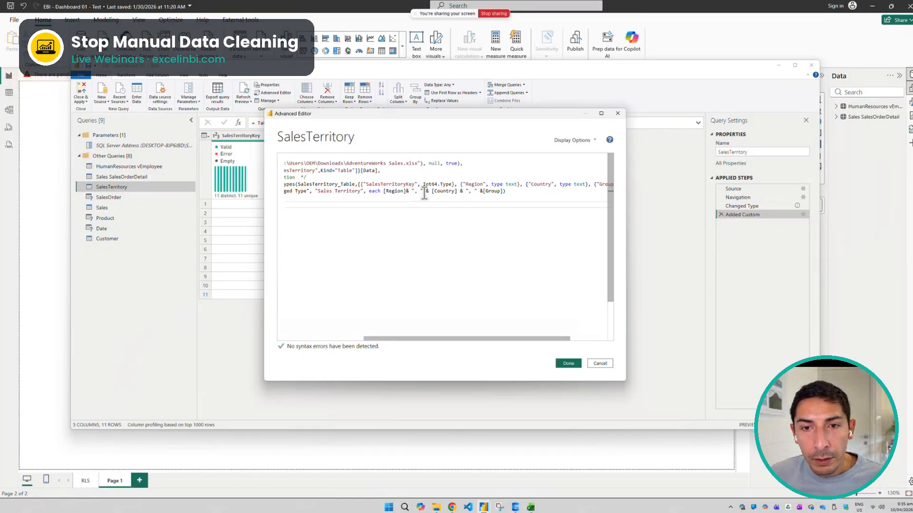
left_click_drag(463, 191, 458, 191)
left_click(480, 192)
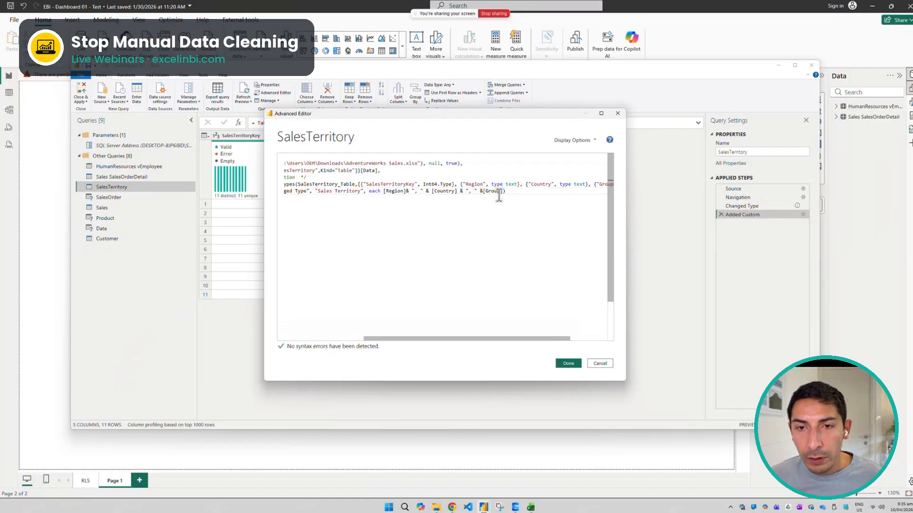
type("&")
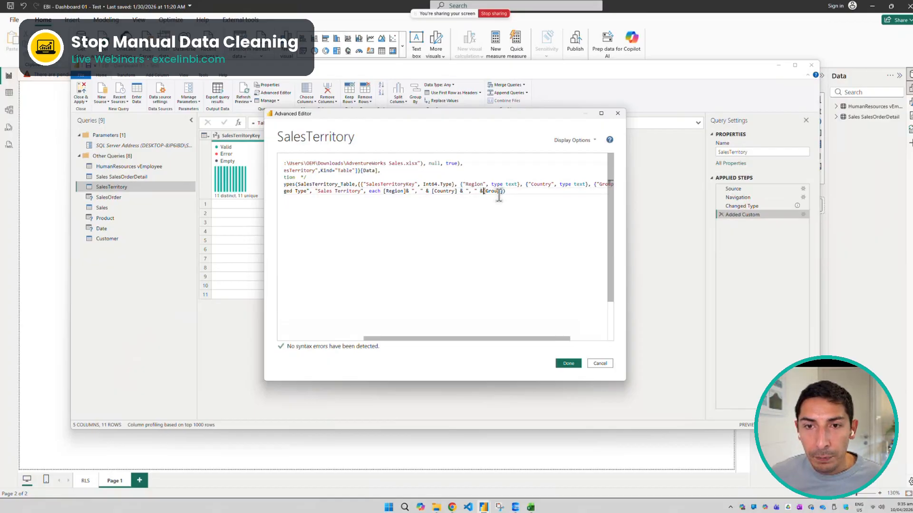
left_click(405, 191)
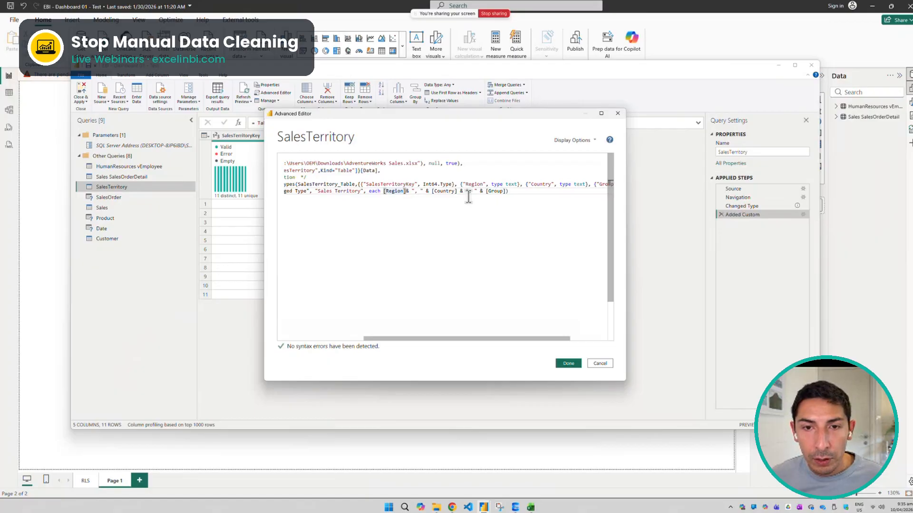
left_click(572, 365)
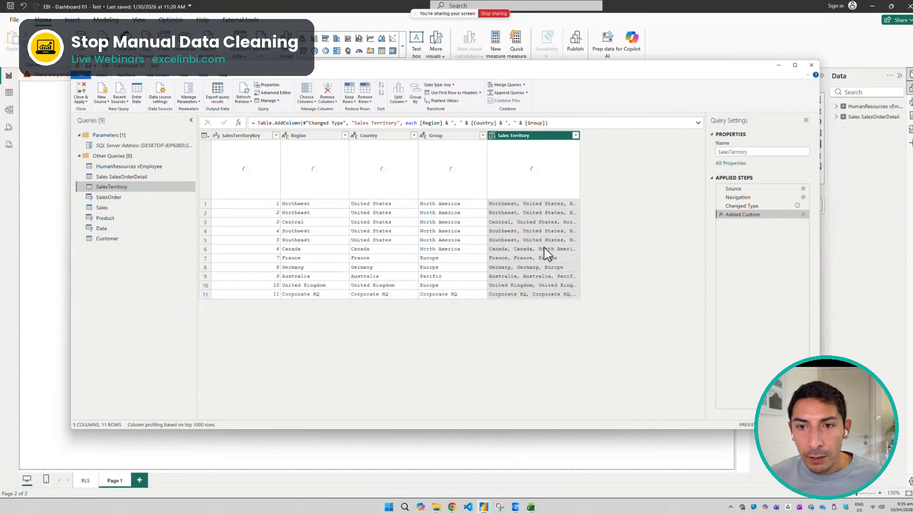
left_click_drag(579, 137, 637, 136)
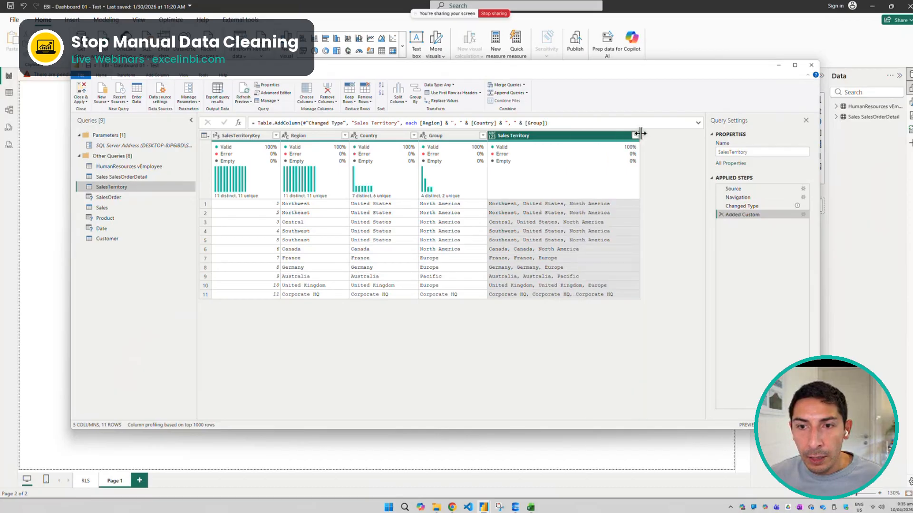
Delete the & after [Region] in the Added Custom line of the script and apply the edit
left_click(272, 93)
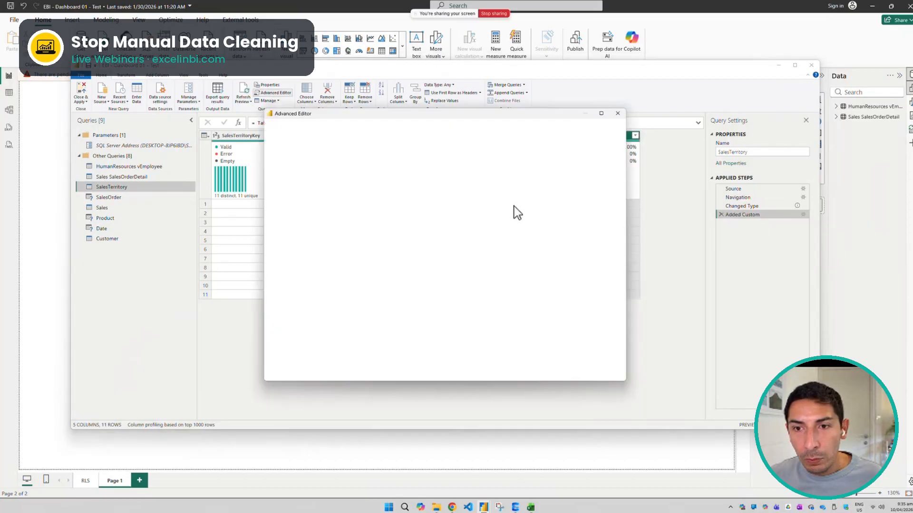
left_click(535, 190)
key("BackSpace")
key("BackSpace")
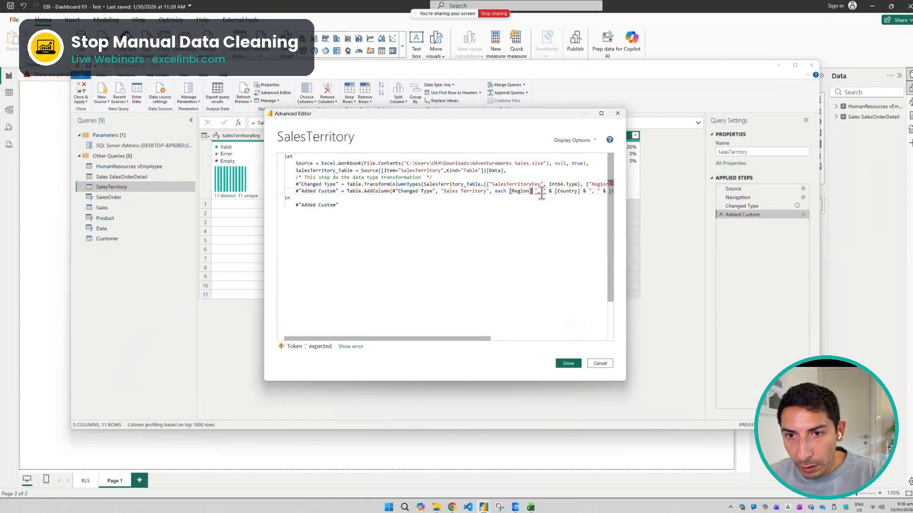
key("ctrl+z")
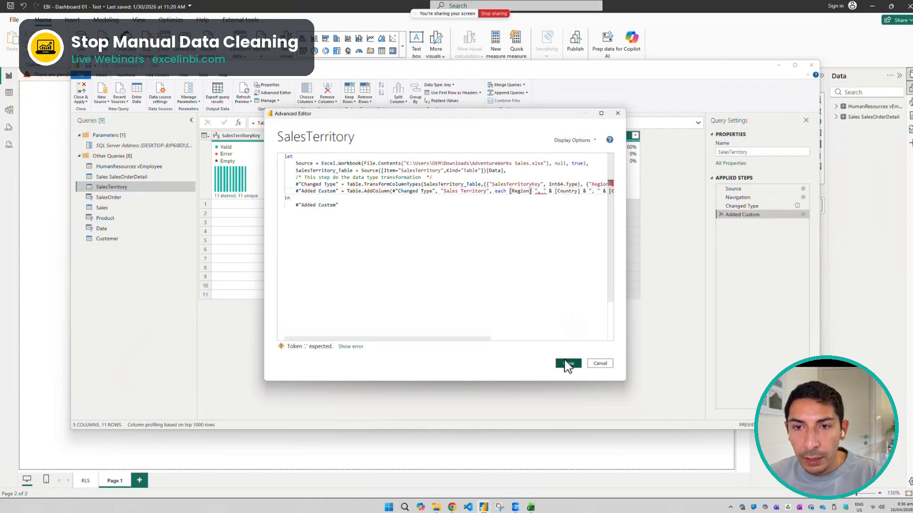
left_click(566, 363)
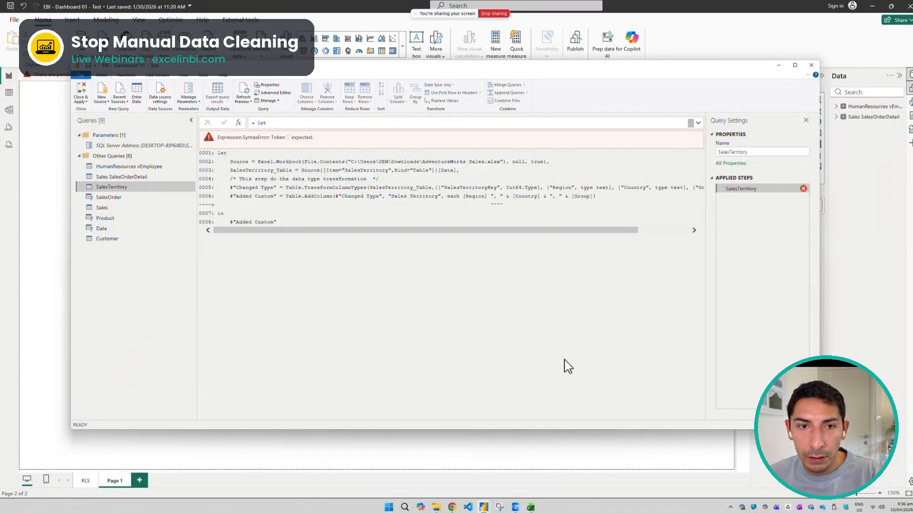
Reopen the script, restore the & after [Region] in the Added Custom line, and apply it
left_click(278, 92)
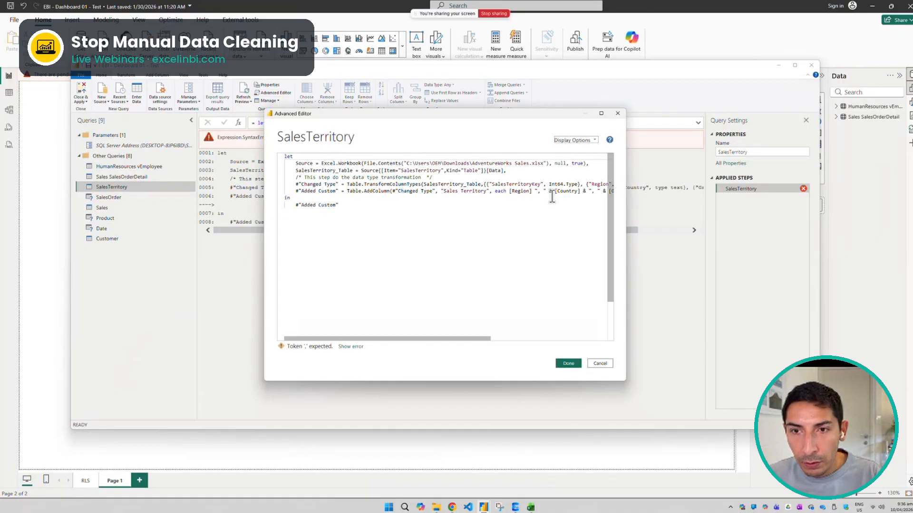
left_click(533, 191)
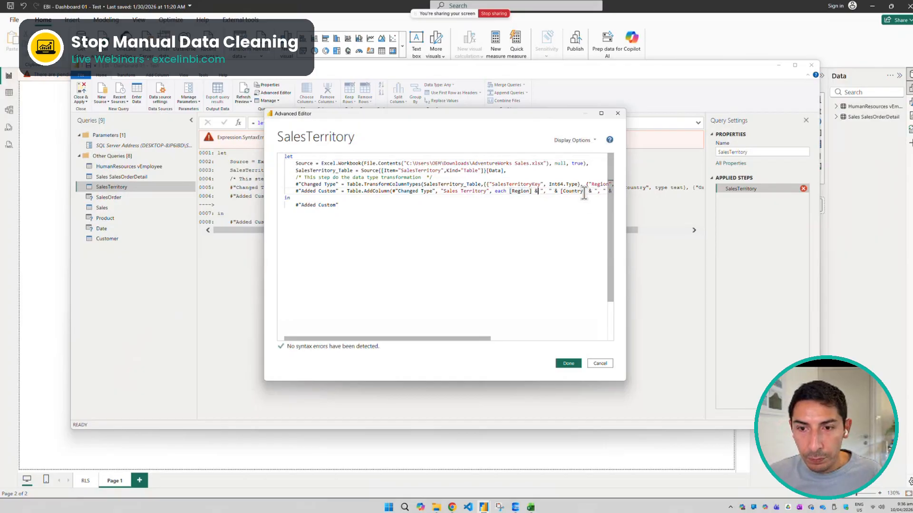
left_click(568, 364)
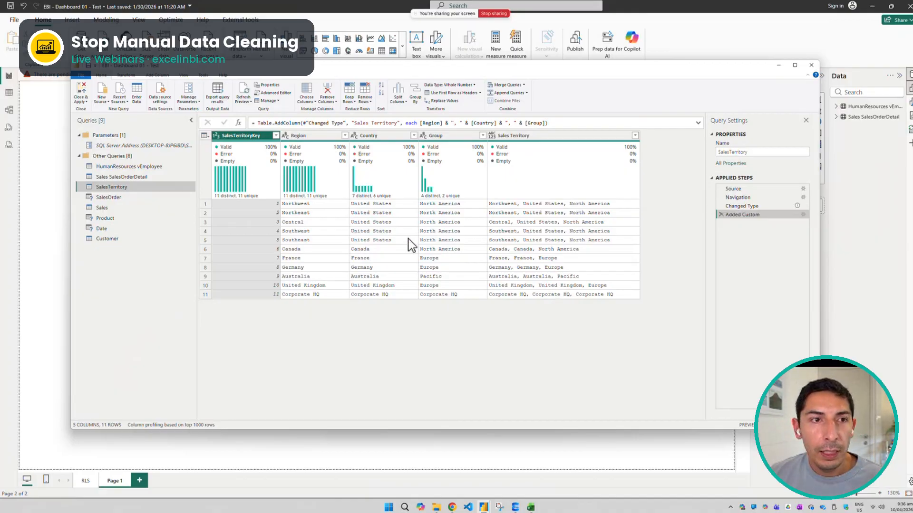
Close the query editor, apply the pending query changes to the model, and expand the SalesTerritory table's fields
left_click(81, 92)
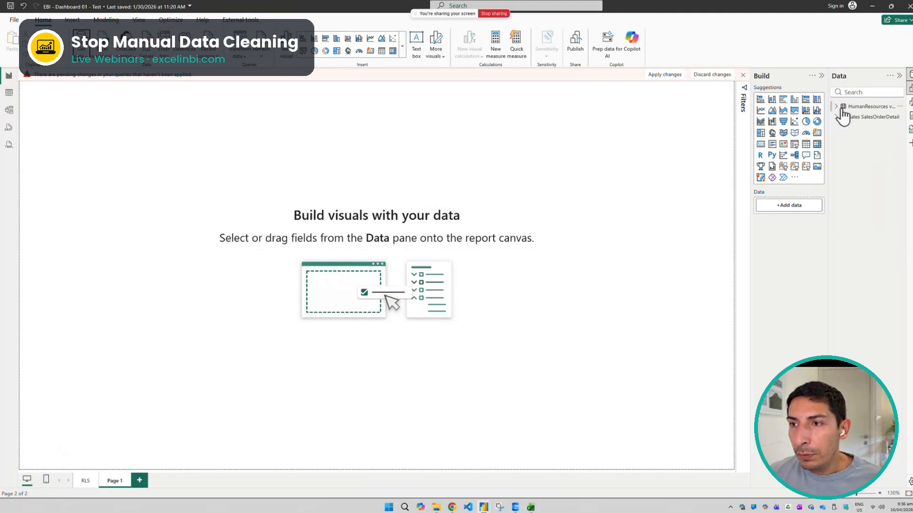
left_click(664, 76)
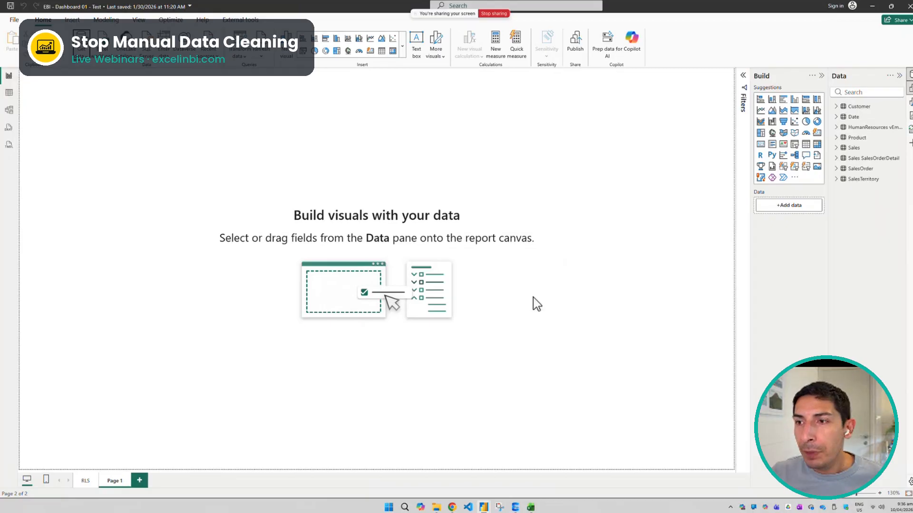
left_click(836, 180)
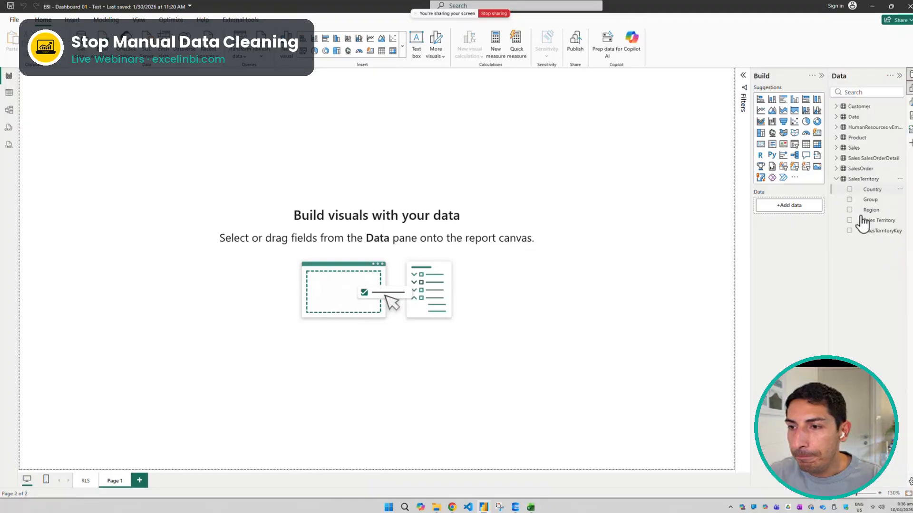
Widen the Data pane, insert a table visual on Page 1, enlarge it, and move it toward the middle of the canvas
left_click_drag(827, 236, 799, 234)
left_click(775, 145)
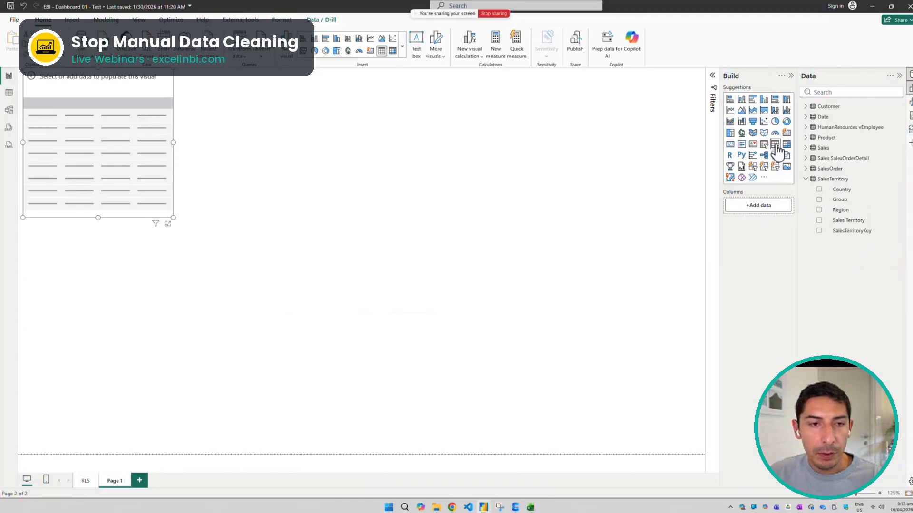
left_click_drag(171, 218, 336, 340)
left_click_drag(207, 210, 342, 272)
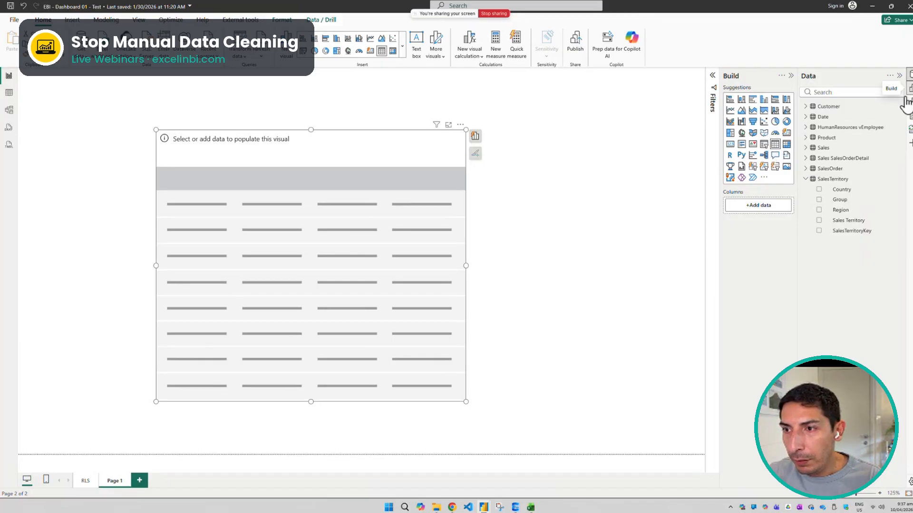
Add the SalesTerritoryKey, Region and Sales Territory fields to the table visual
left_click(819, 231)
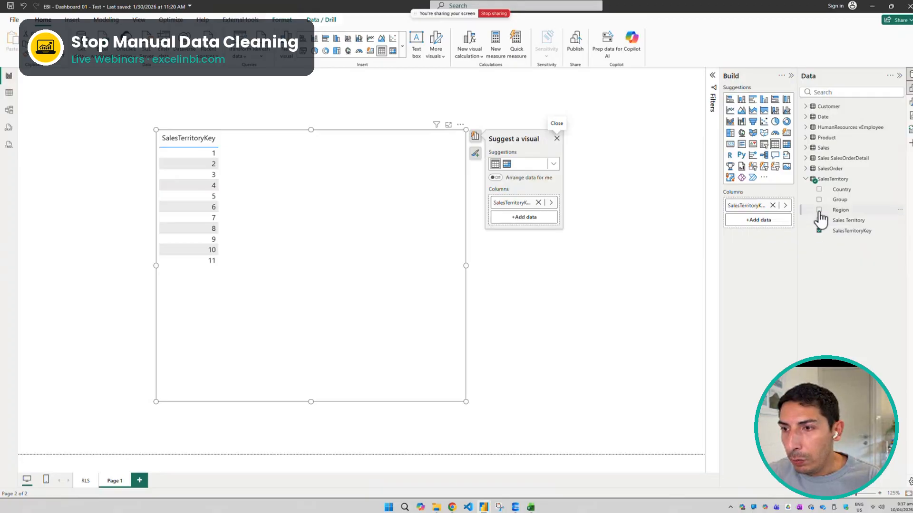
left_click(819, 210)
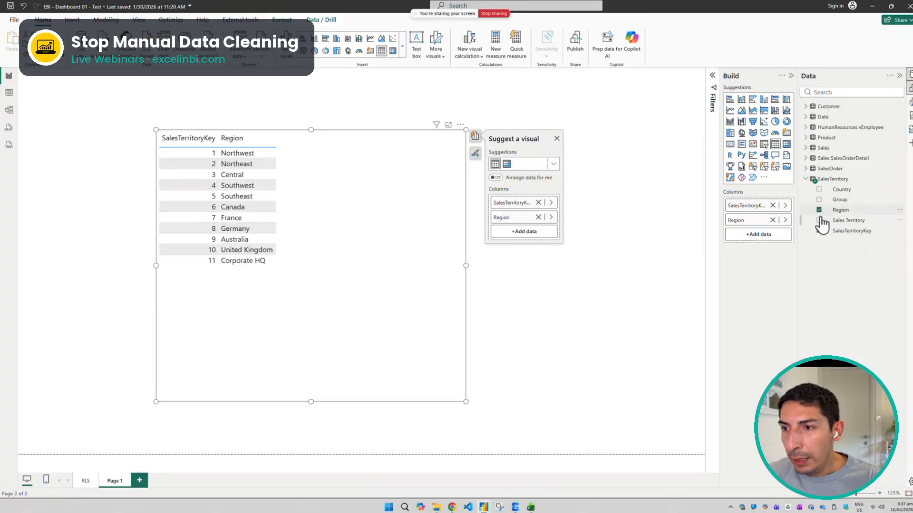
left_click(818, 220)
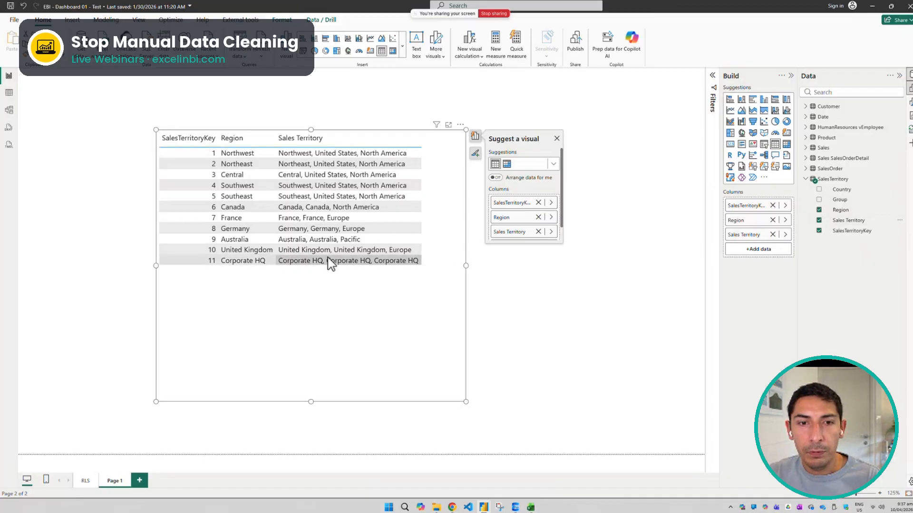
right_click(830, 181)
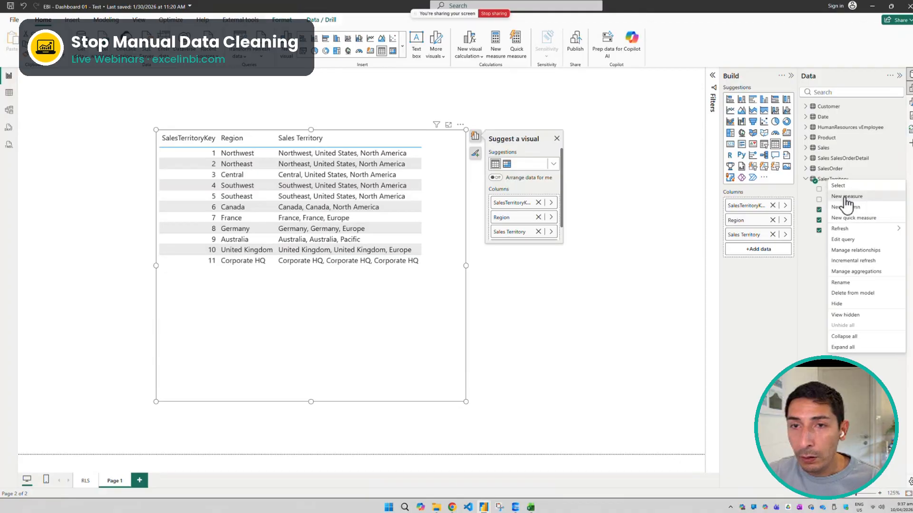
left_click(845, 197)
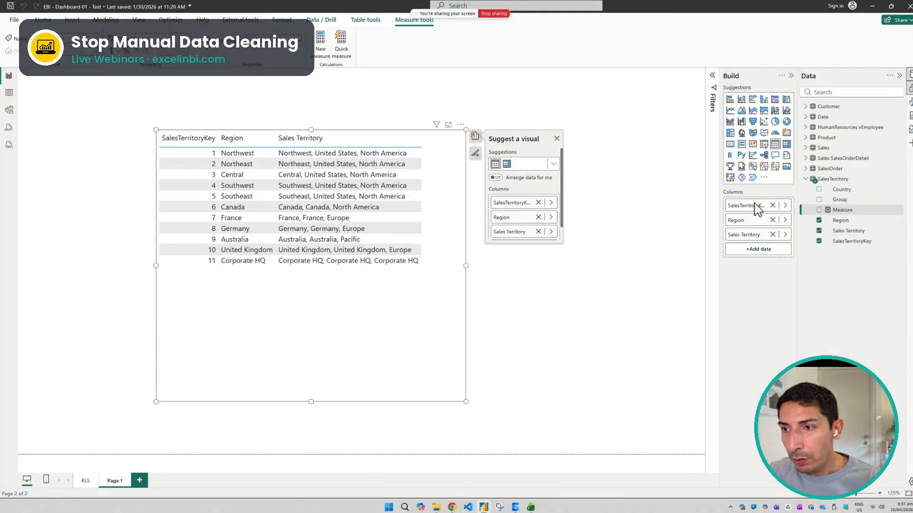
left_click(833, 181)
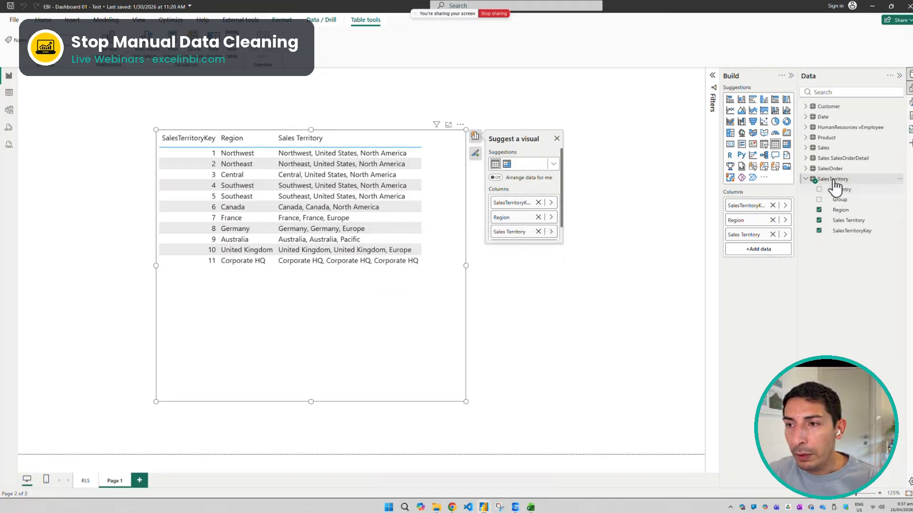
Create a new calculated column in the SalesTerritory table and name it Sales Territory in DAX
right_click(834, 185)
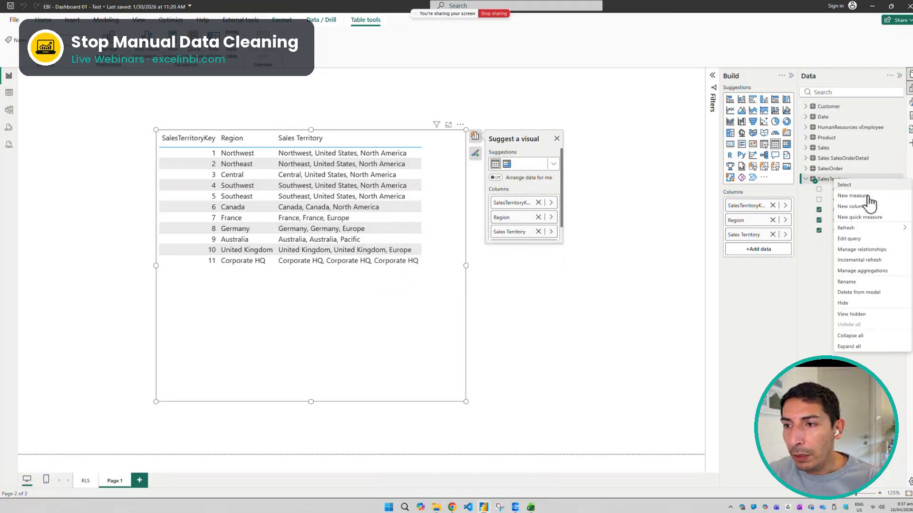
left_click(865, 209)
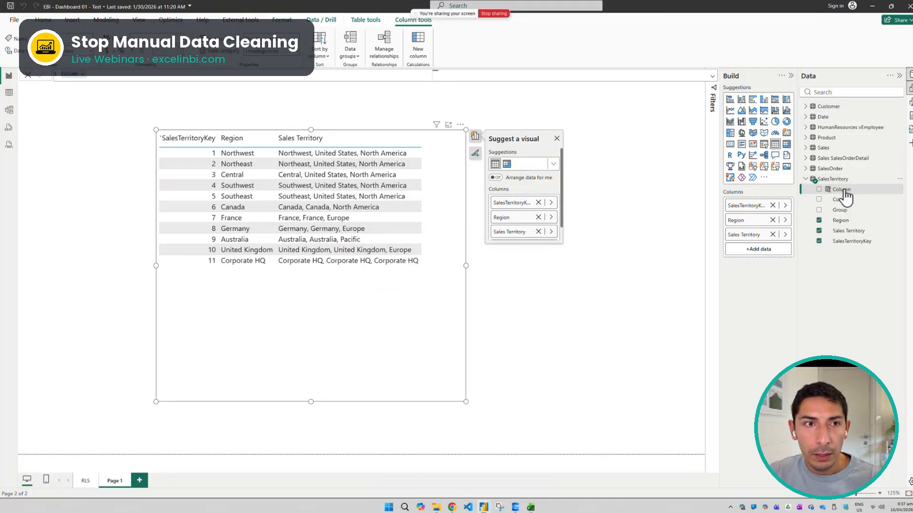
type("Sales Terri")
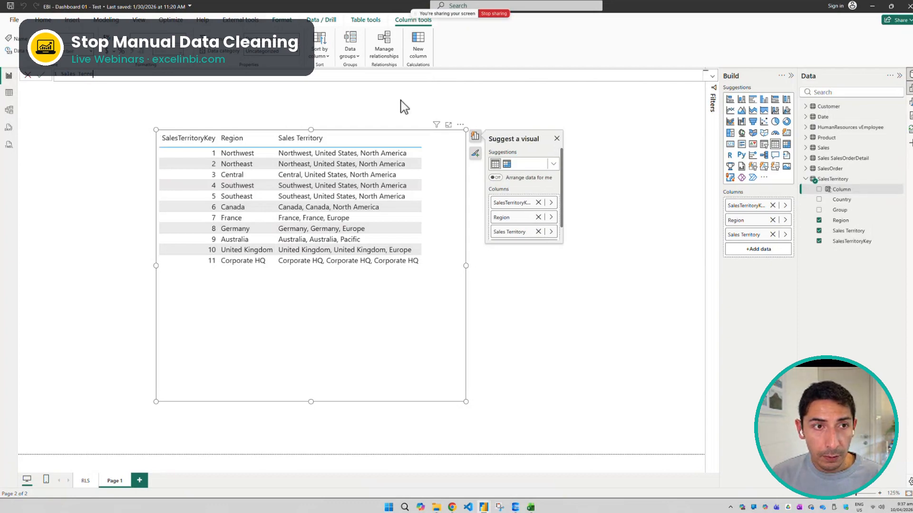
type("tory")
type("in ")
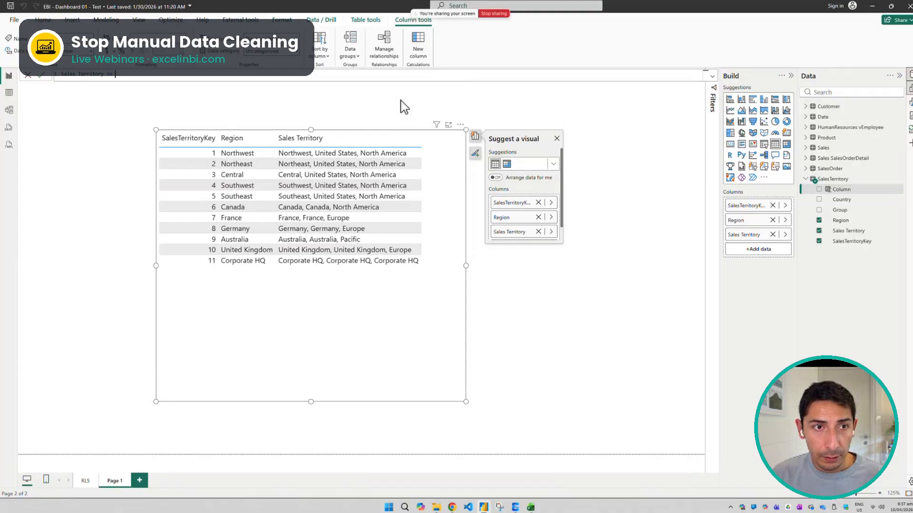
type("DAX = CONCATENATE")
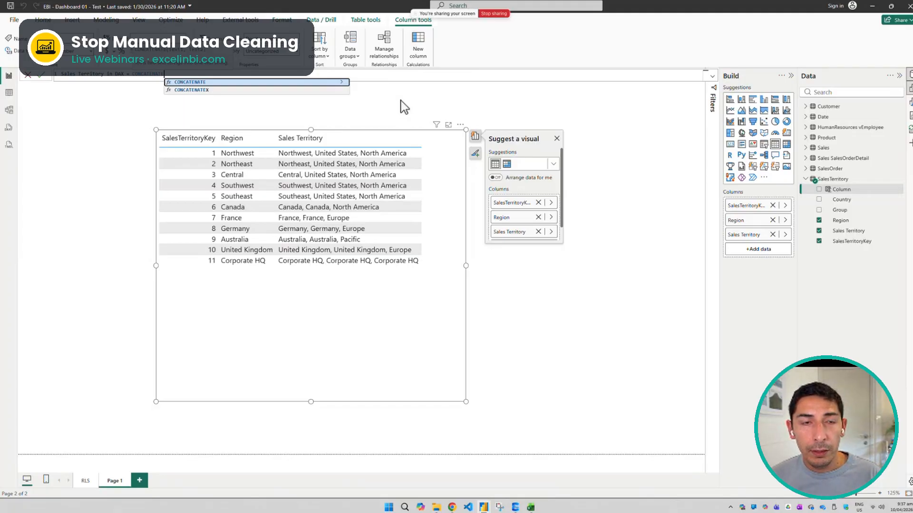
Start the column's formula with CONCATENATEX, using SalesTerritory as its table argument
key("Down")
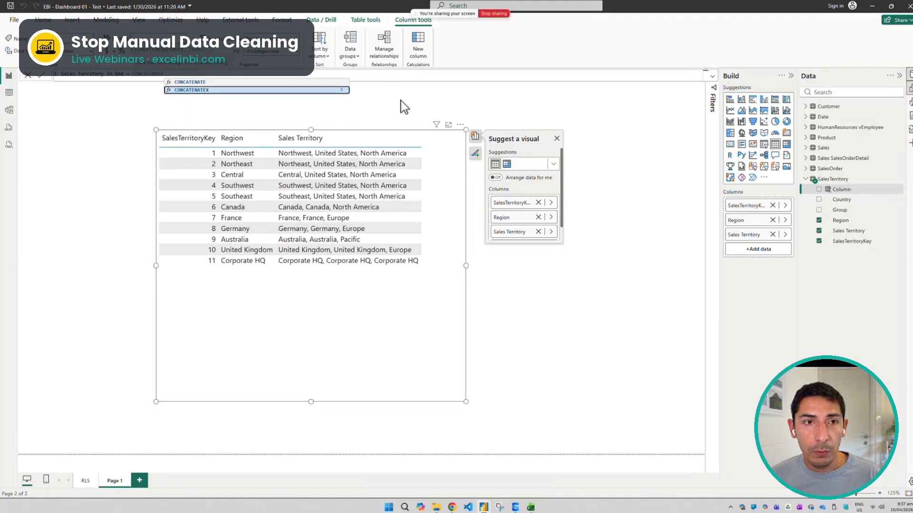
key("Tab")
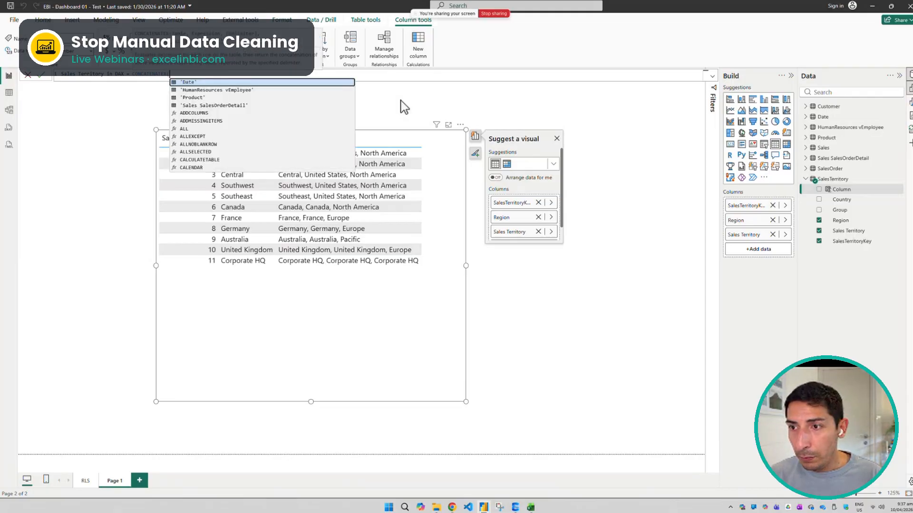
type("Sales")
key("Down")
key("Down")
key("Down")
key("Tab")
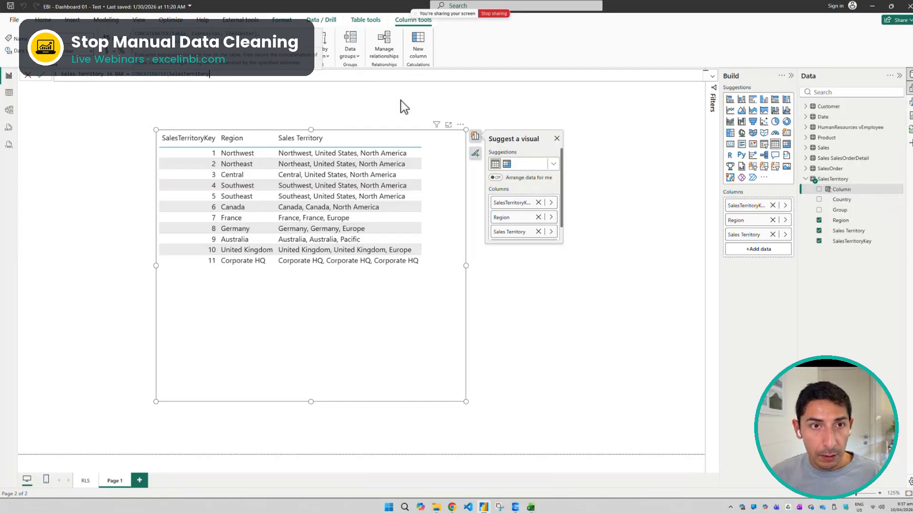
Set the CONCATENATEX expression to SalesTerritory[Country] & SalesTerritory[Region]
type(",")
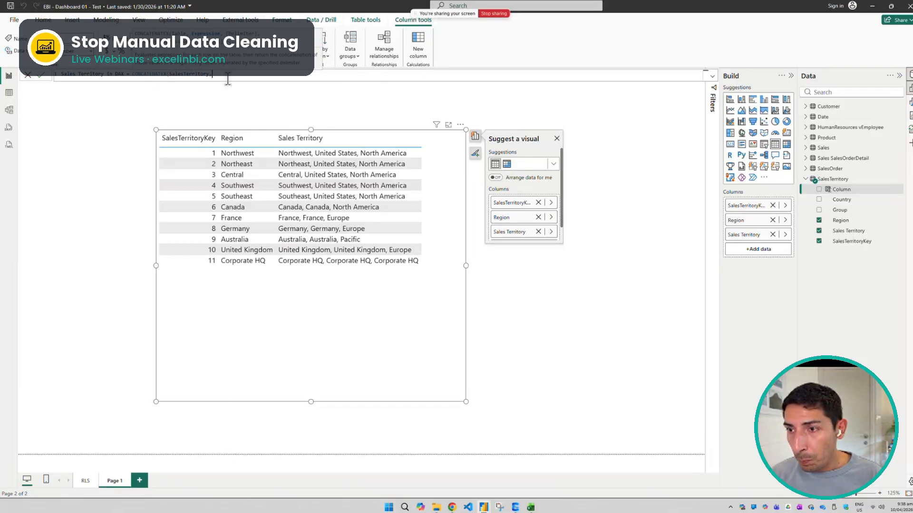
type("Countr")
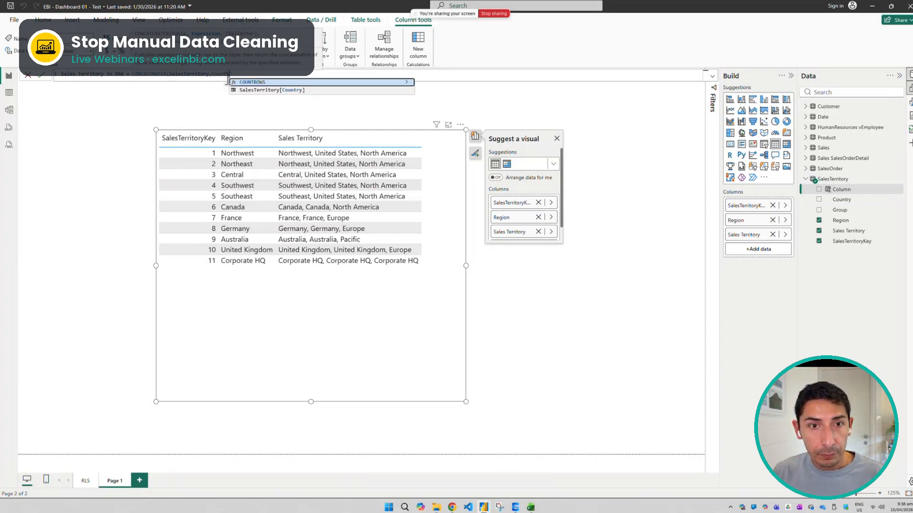
key("Down")
key("Tab")
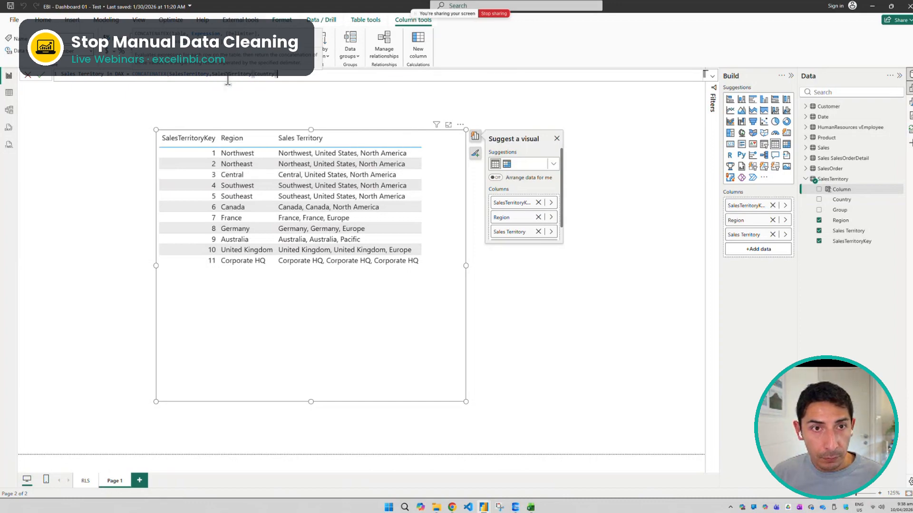
type(",")
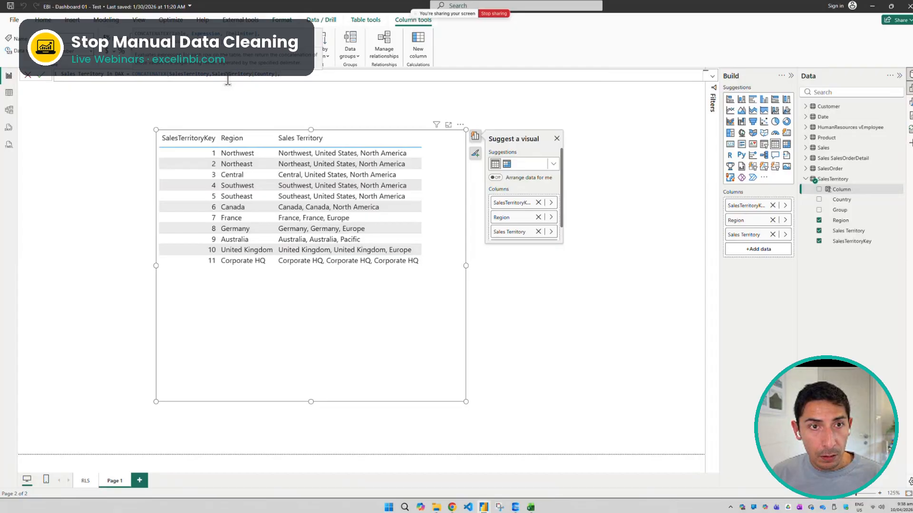
key("BackSpace")
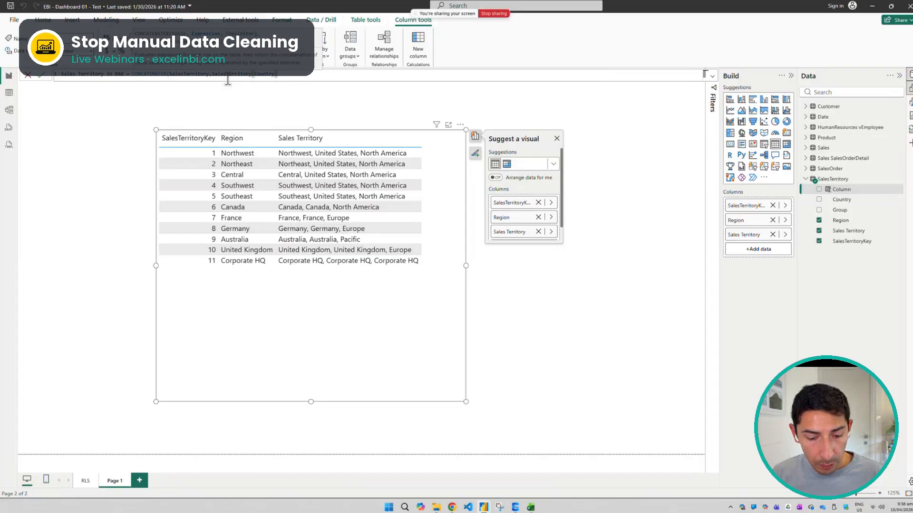
type("& ")
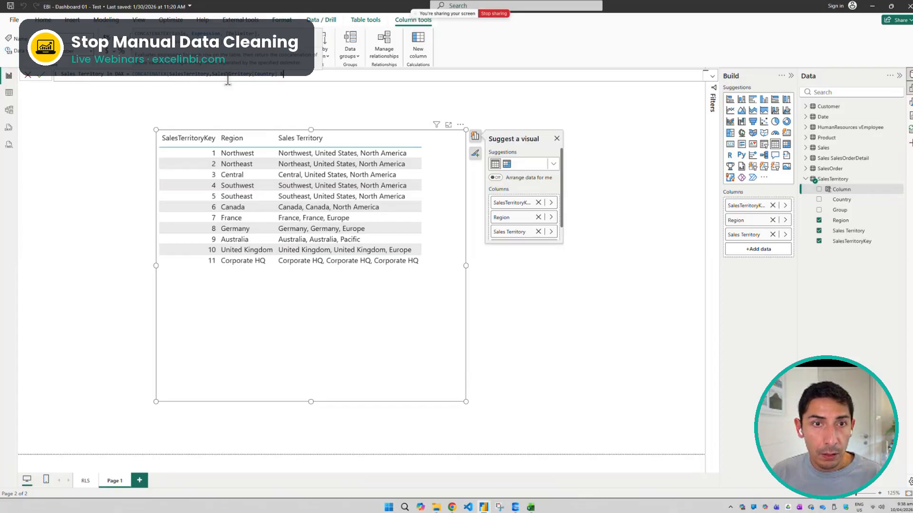
type("Re")
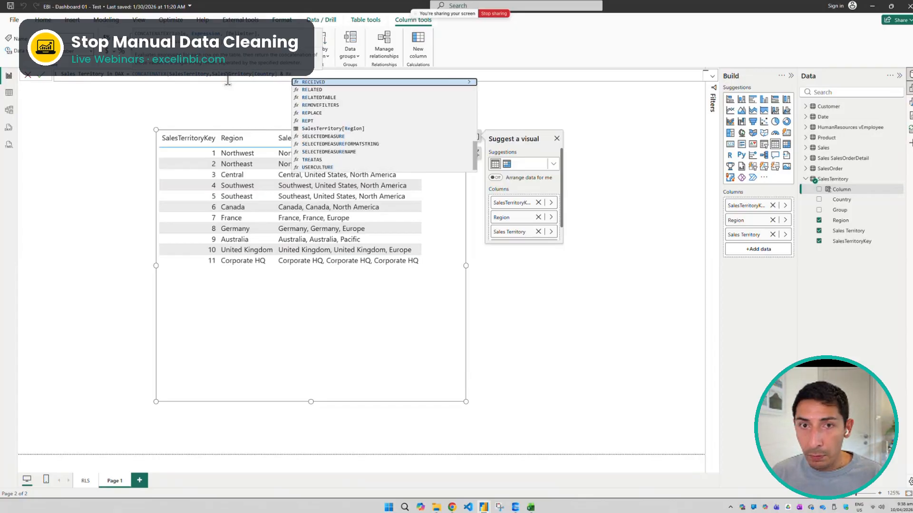
type("gio")
key("Tab")
Add ", " as the CONCATENATEX delimiter, close the function, and commit the column formula
type(",")
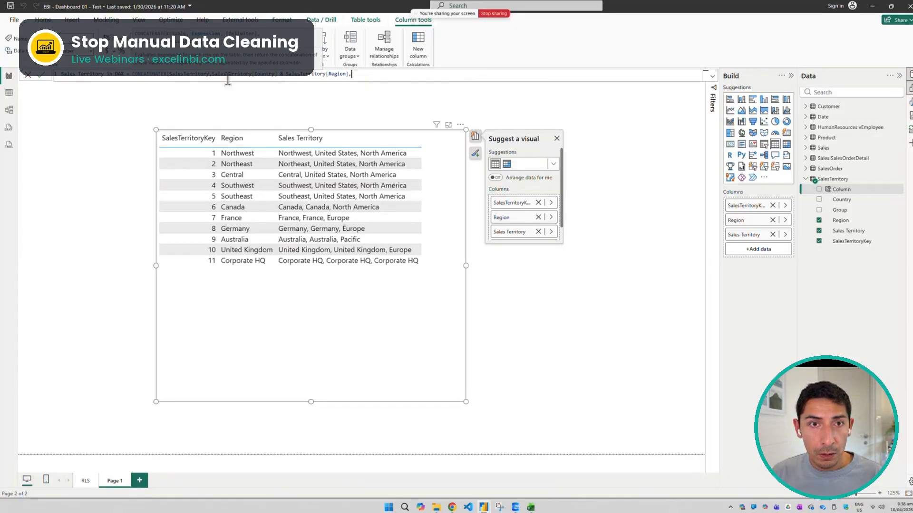
type(" \", \"")
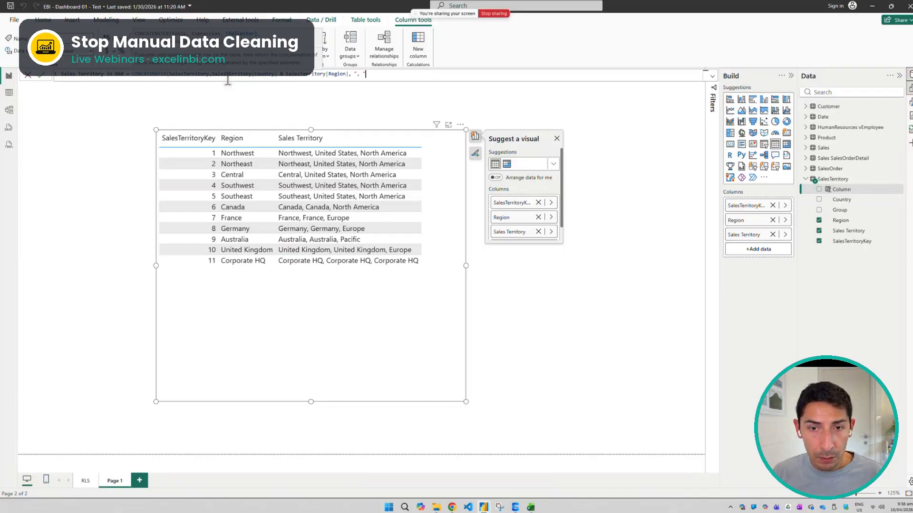
type(")")
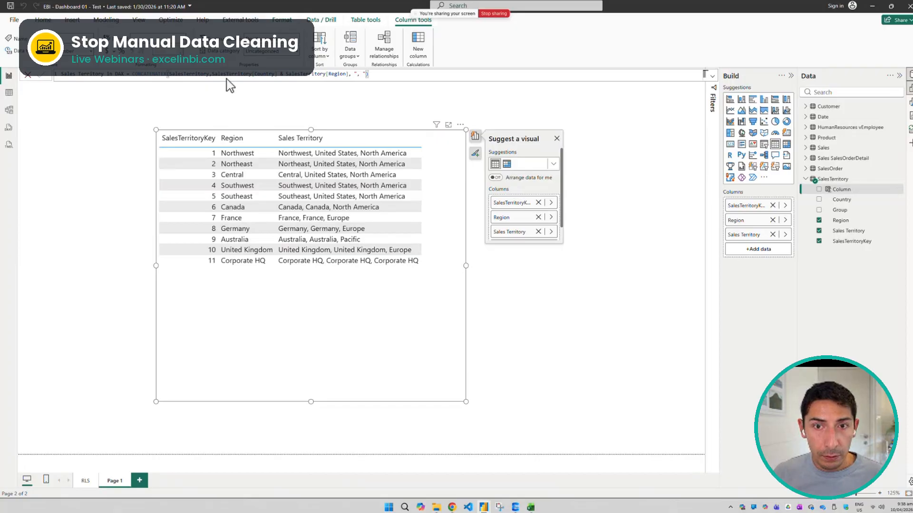
key("Return")
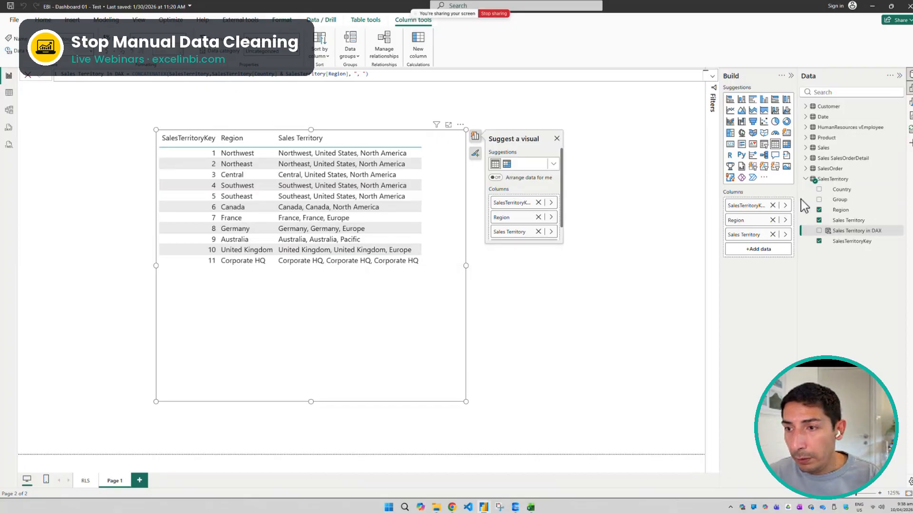
Add the Sales Territory in DAX column to the table visual and widen the visual toward the canvas edge
left_click(819, 231)
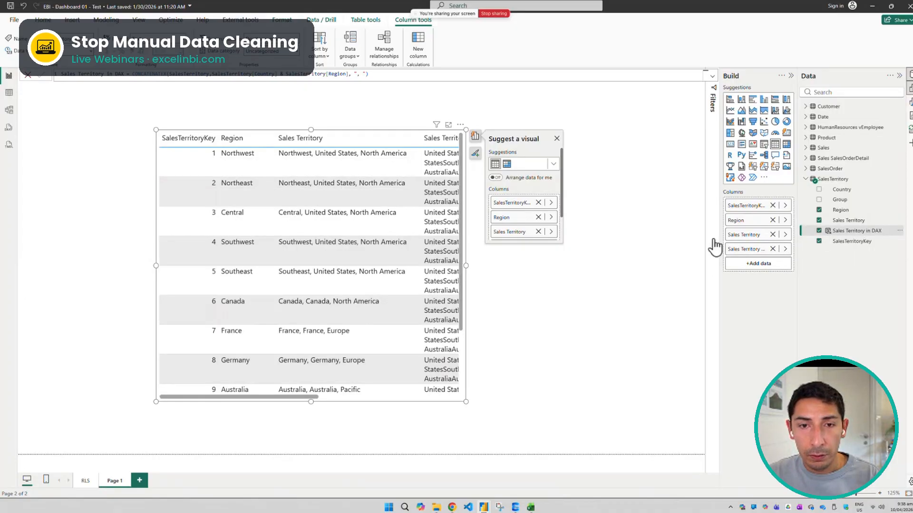
left_click_drag(466, 266, 666, 267)
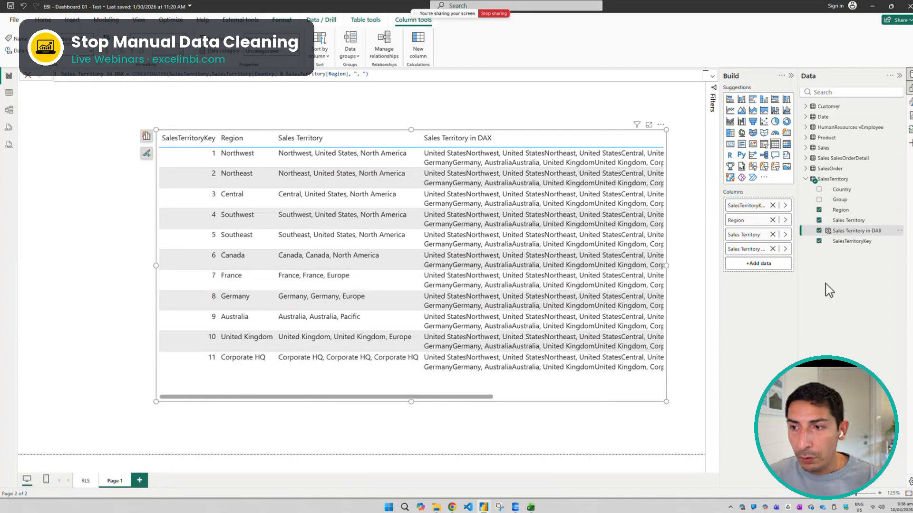
Copy the Sales Territory in DAX column formula, switch to Chrome, and open ChatGPT in a new tab
left_click_drag(369, 74, 61, 78)
key("ctrl+c")
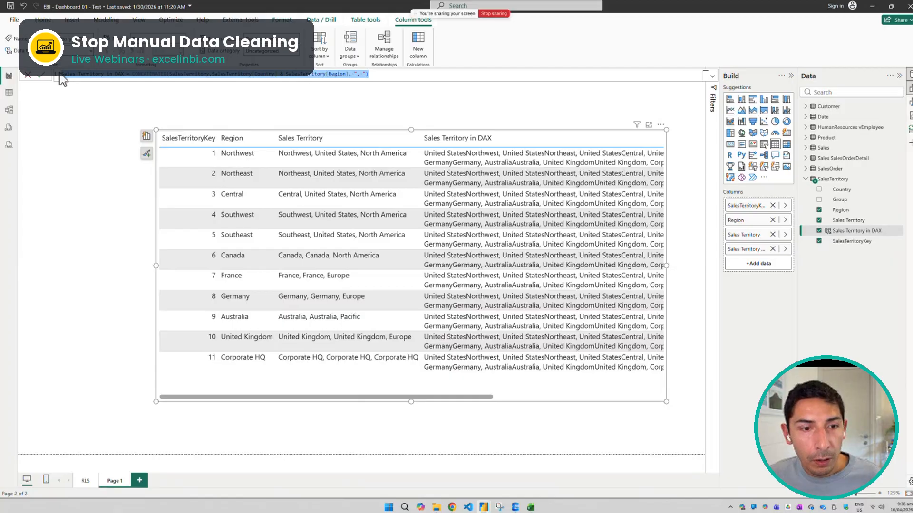
left_click(451, 509)
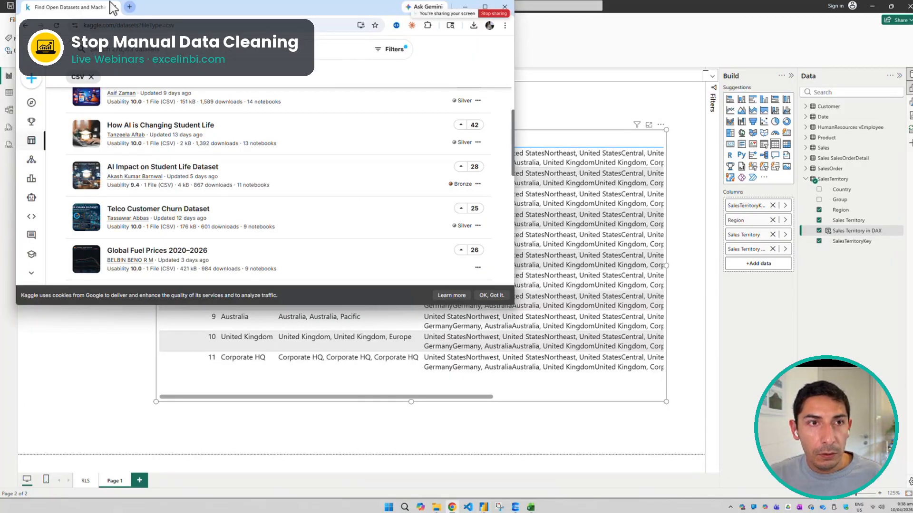
left_click(129, 7)
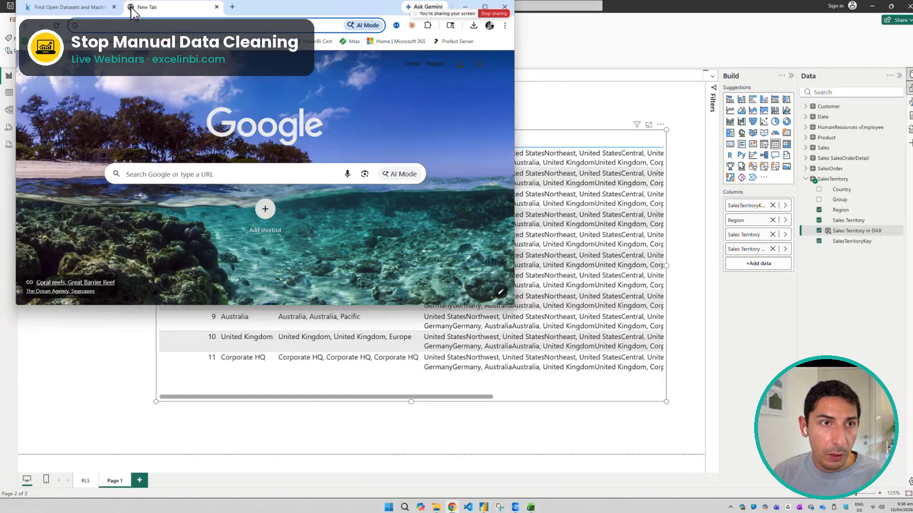
type("chat")
key("Return")
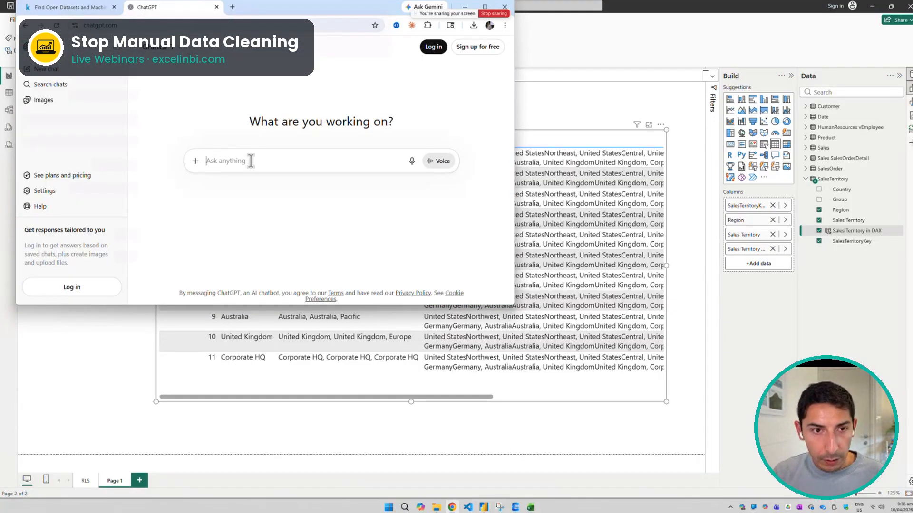
Write a ChatGPT prompt asking to check this concatenate function that should put two columns together, separated by comma and space
type("check this c")
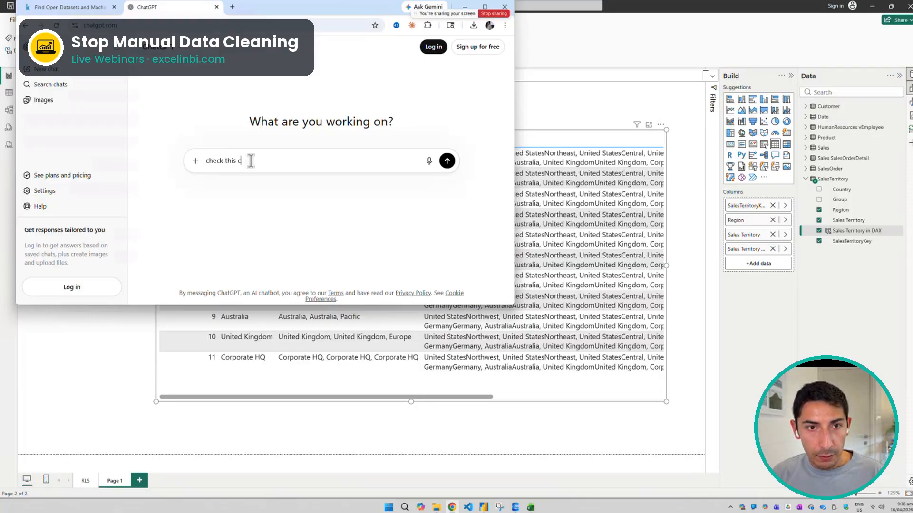
type("ontatenat")
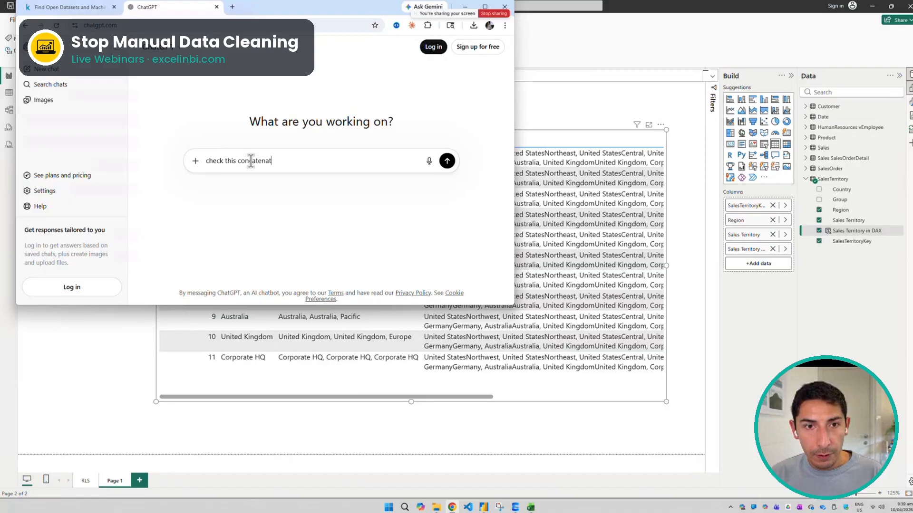
type("e function that I would like to put these 2 columns together and separate them by comma and space,")
key("shift+Return")
key("shift+Return")
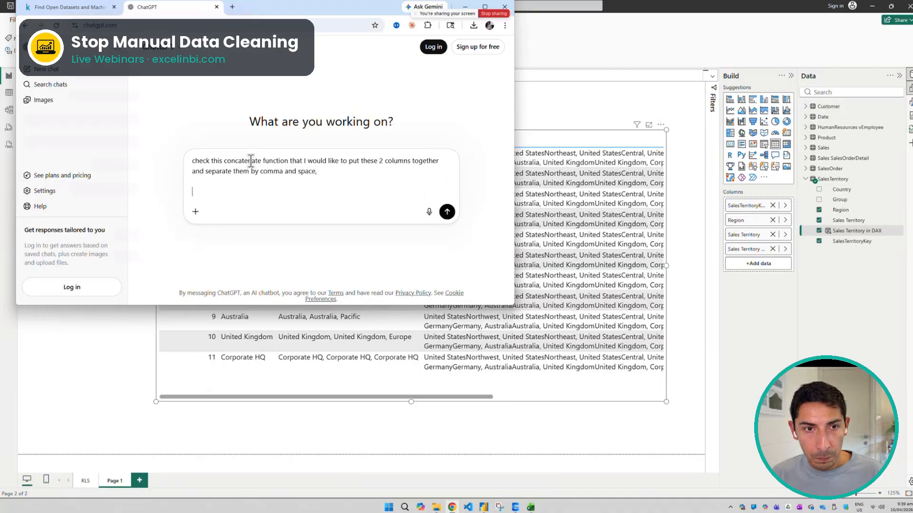
Paste the copied formula below the prompt, add "check this in DAX for power bi" to the request, and send it
key("ctrl+v")
left_click(345, 171)
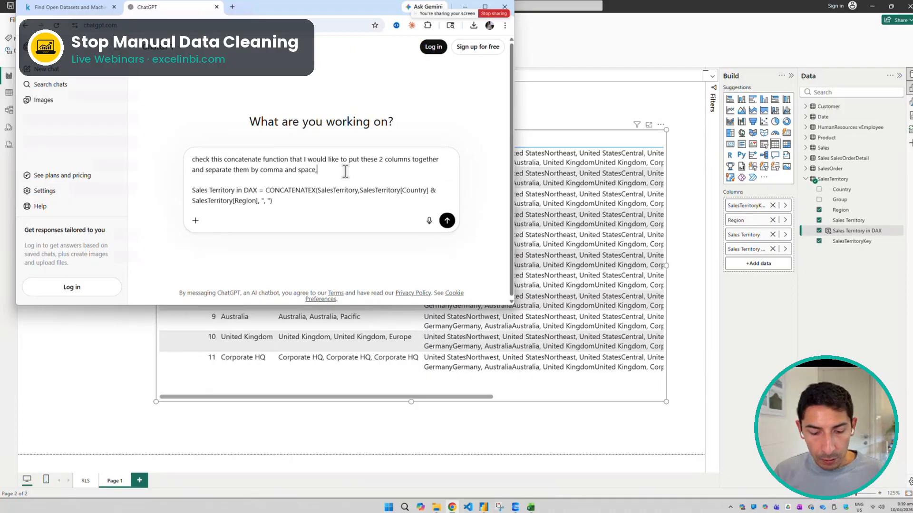
type("check ")
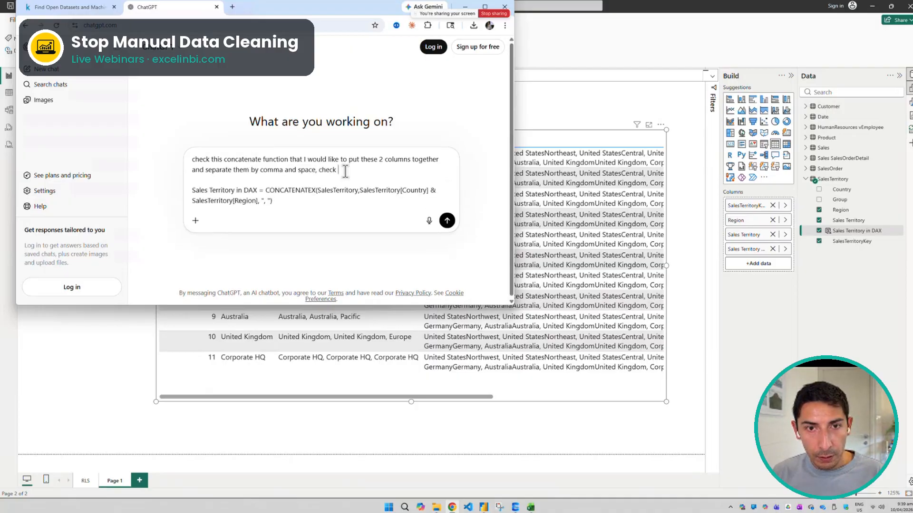
type("this in DAX")
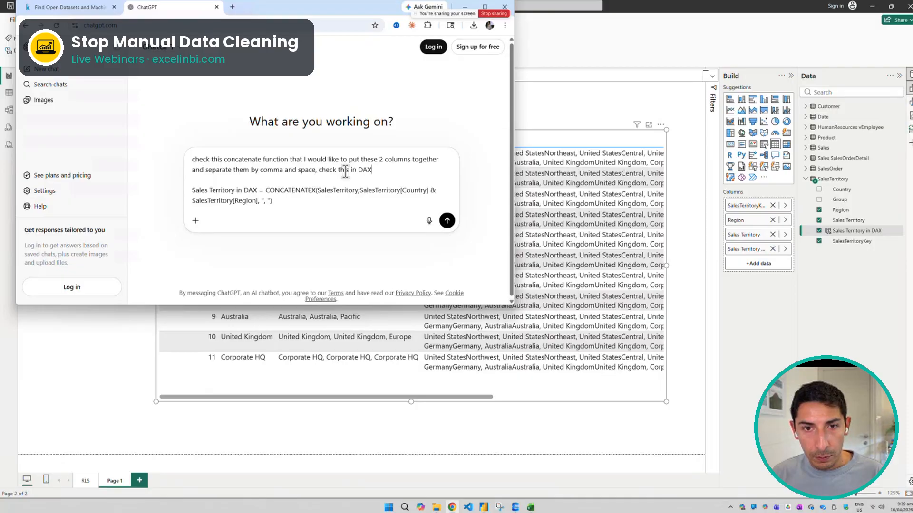
type(" for power bi")
key("Return")
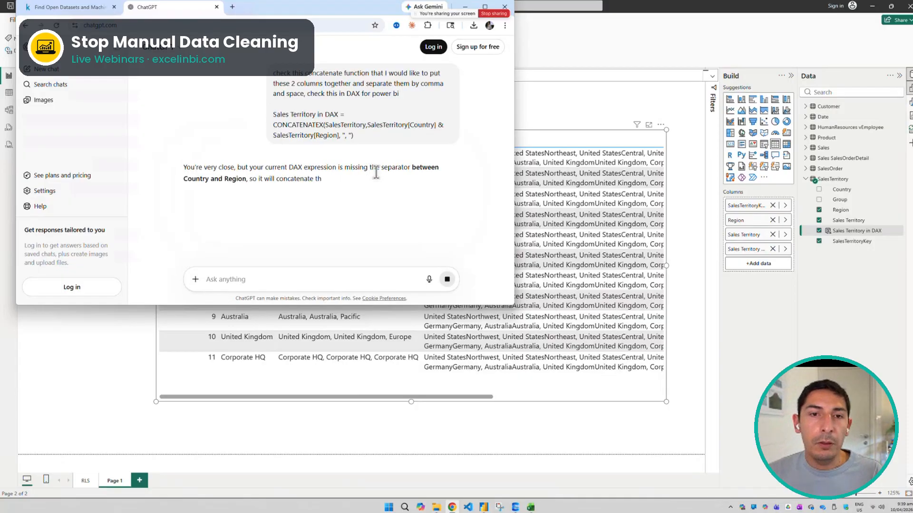
Copy ChatGPT's corrected CONCATENATEX formula, replace the Sales Territory in DAX formula with it in Power BI, and commit
scroll(347, 175, "down", 3)
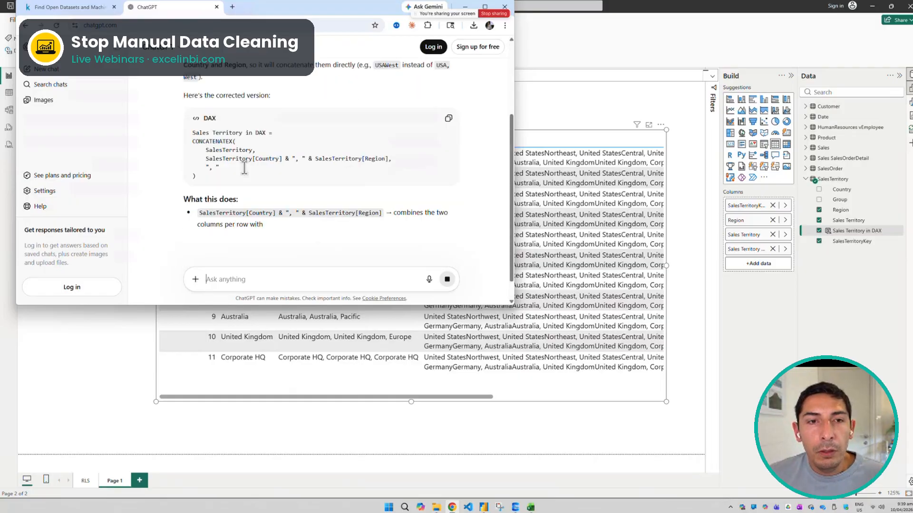
left_click_drag(220, 174, 180, 133)
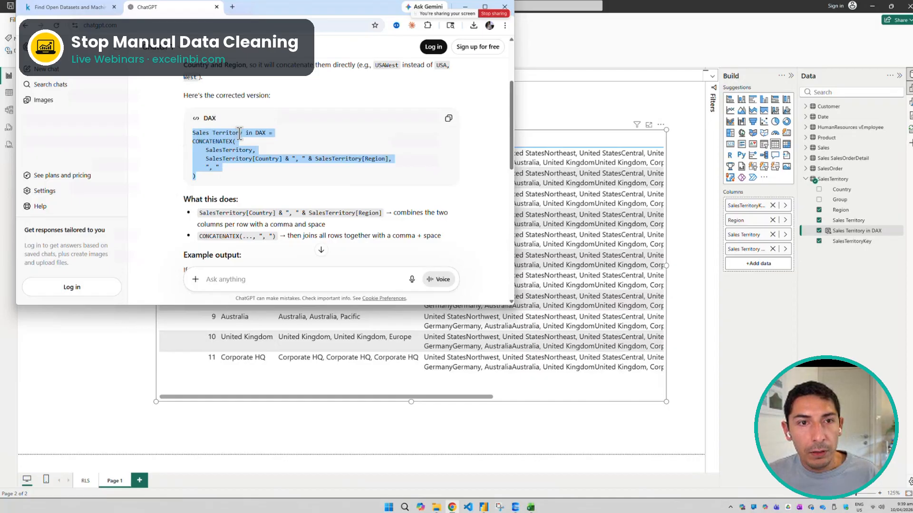
left_click_drag(223, 173, 192, 133)
key("ctrl+c")
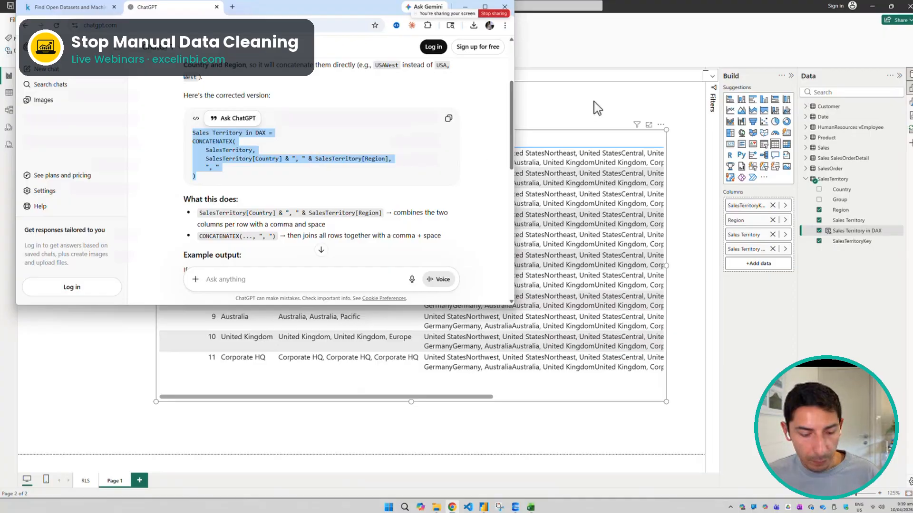
left_click(566, 71)
key("ctrl+a")
key("ctrl+v")
left_click(148, 73)
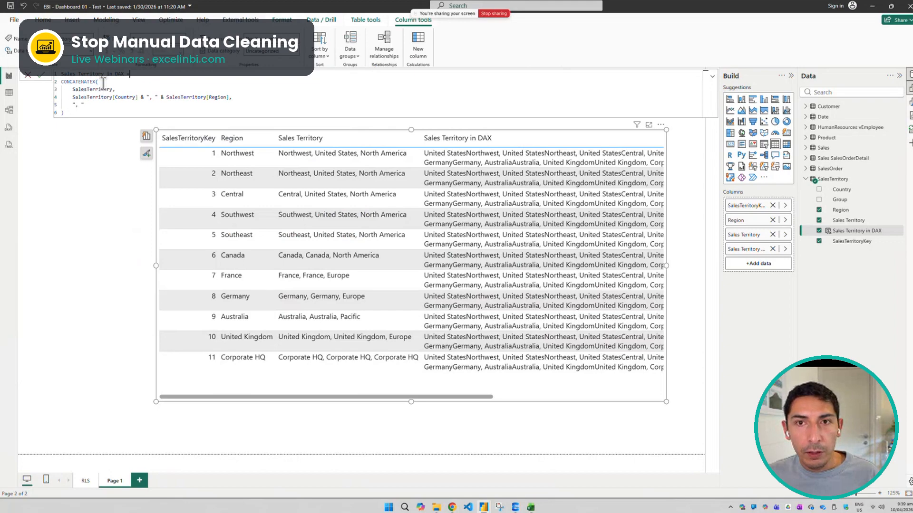
left_click(42, 75)
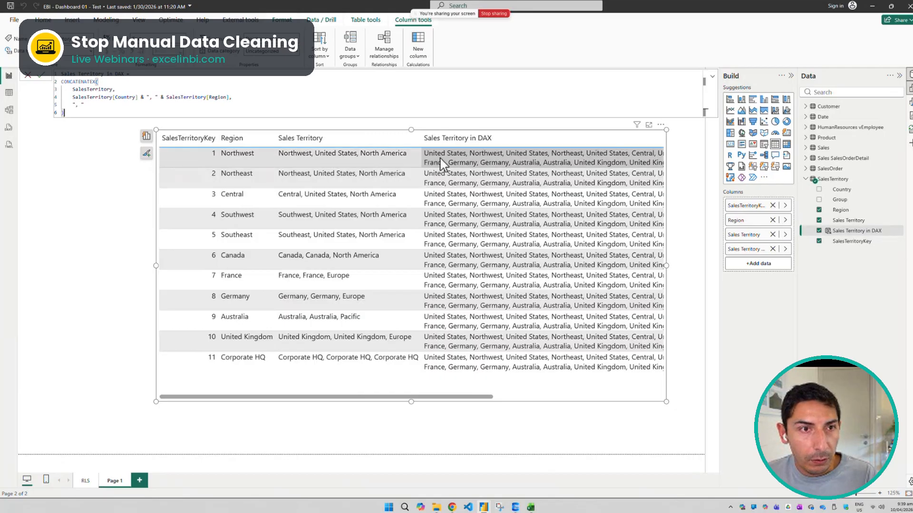
Try to reduce CONCATENATEX to SalesTerritory[Country] & ", " & SalesTerritory[Region] by removing the table and delimiter arguments, and commit
left_click_drag(125, 89, 127, 86)
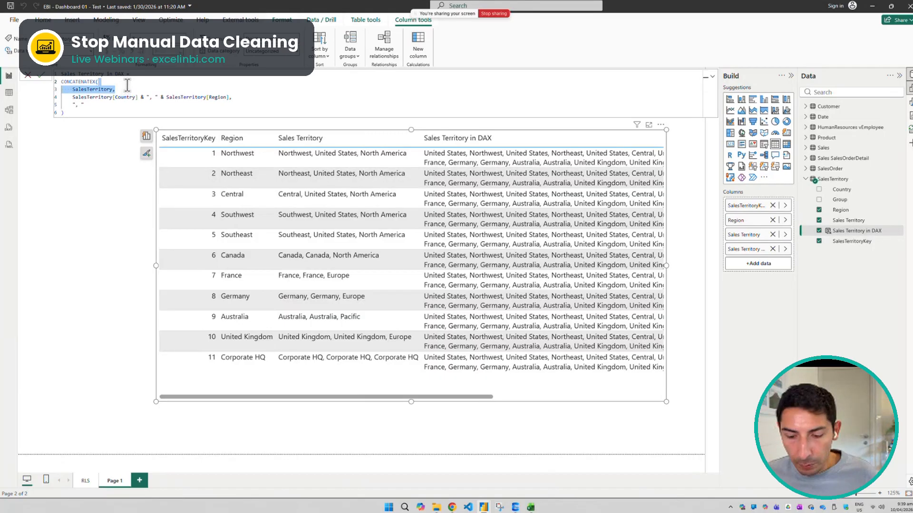
key("BackSpace")
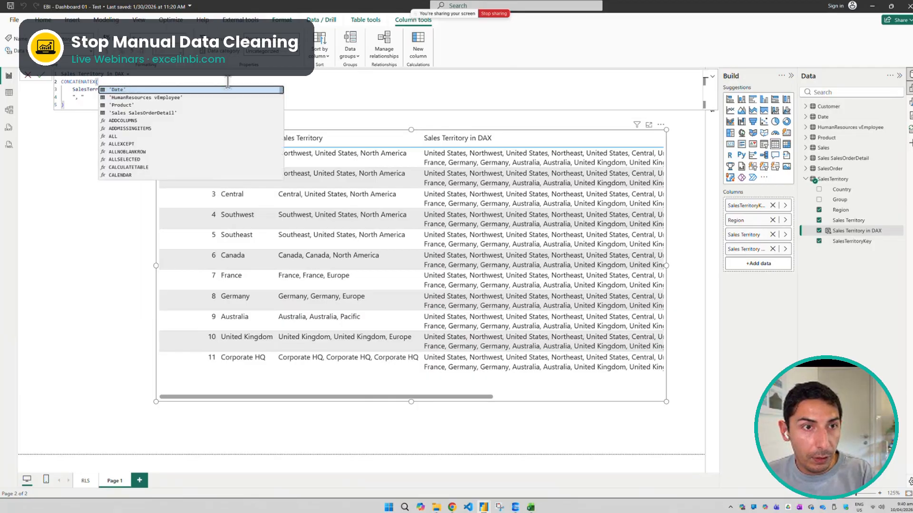
key("Delete")
key("Delete")
key("Delete")
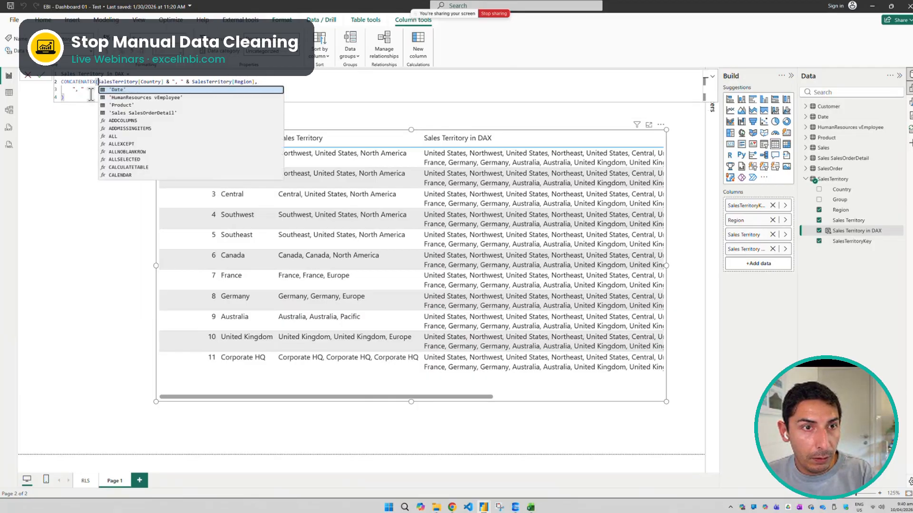
key("Escape")
left_click_drag(155, 91, 268, 82)
key("BackSpace")
key("BackSpace")
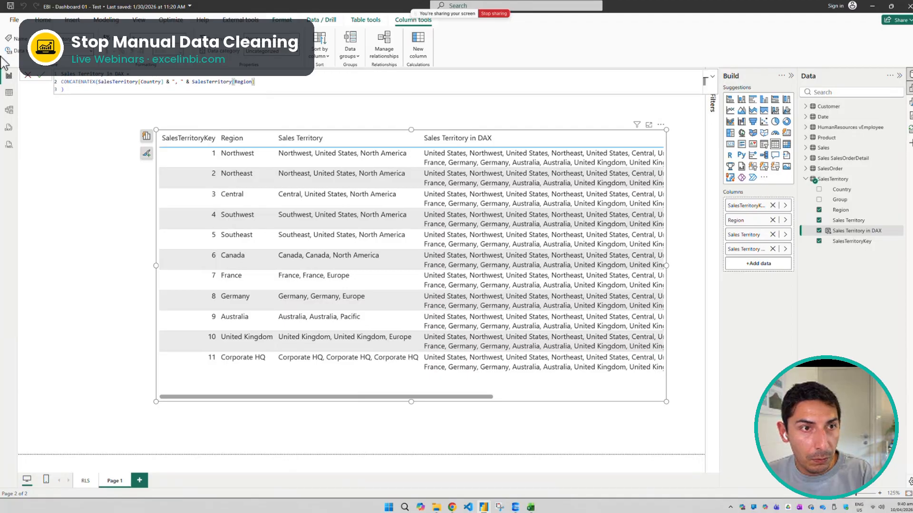
left_click(41, 76)
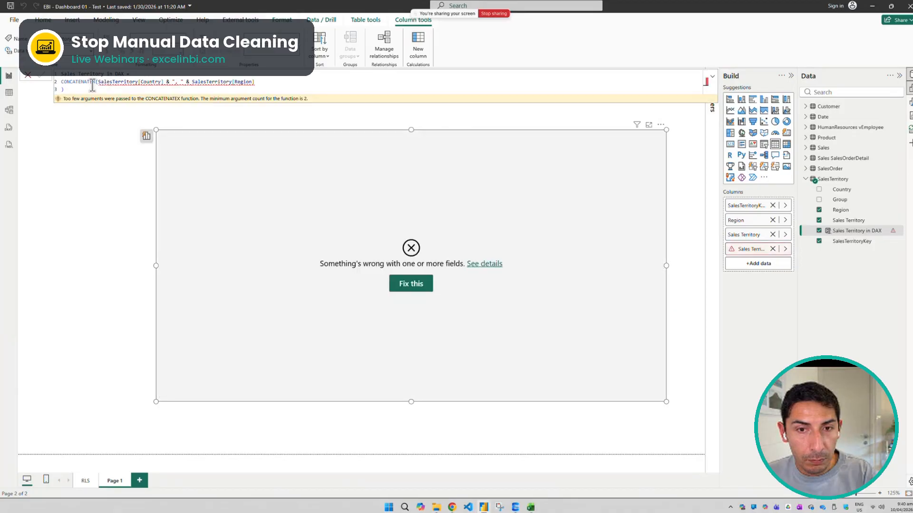
Replace the column's expression with a CONCATENATE function that takes SalesTerritory[Region] as its first argument
left_click_drag(106, 87, 149, 76)
key("BackSpace")
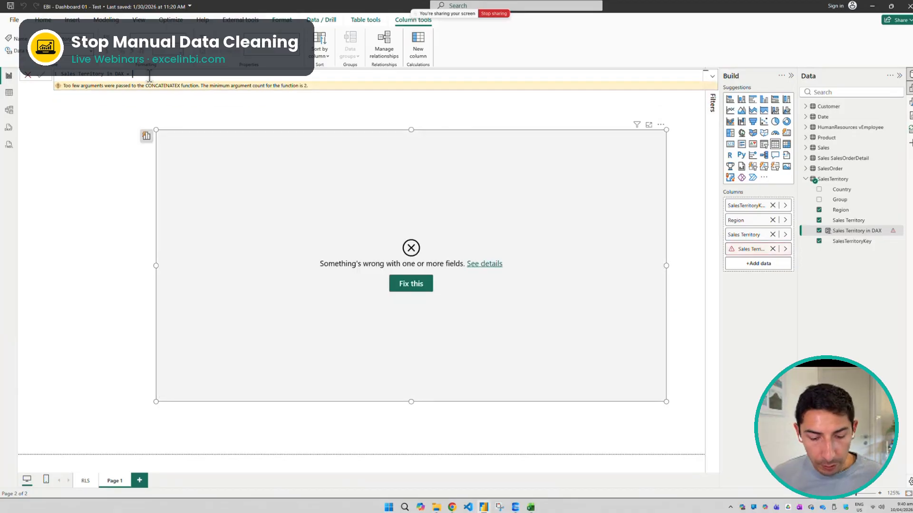
type("CONCATENATEX(SalesTerritory[")
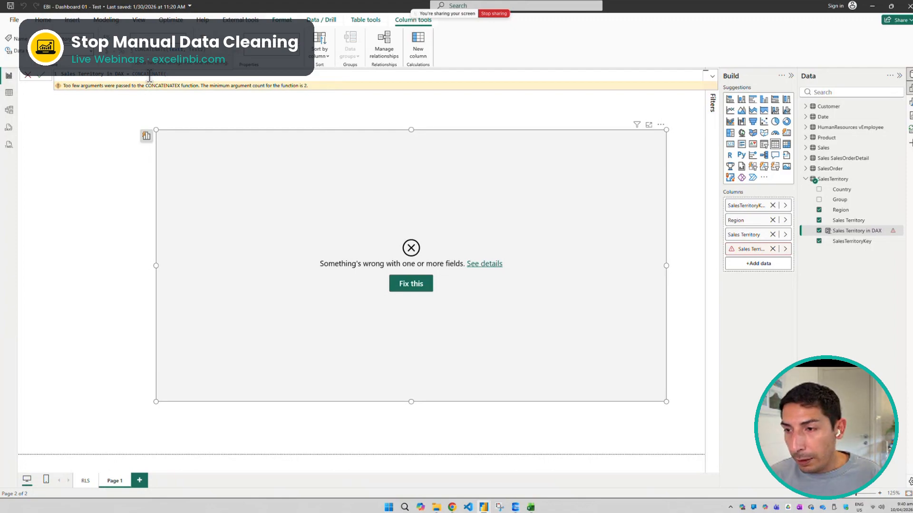
type("Regio")
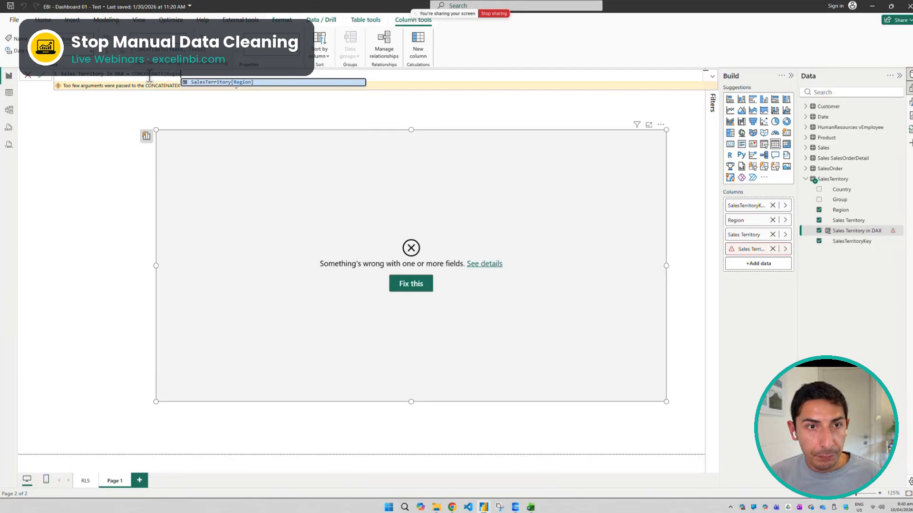
key("Tab")
type(",")
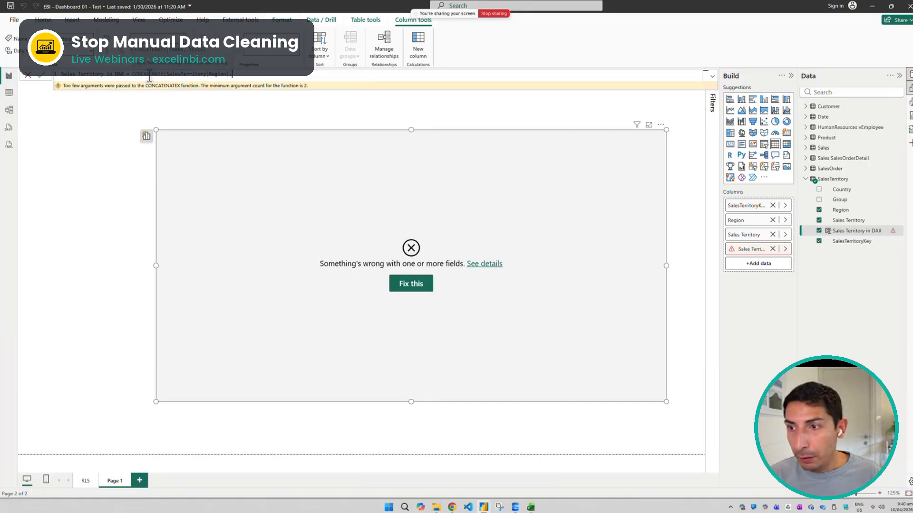
type("SalesTerritory")
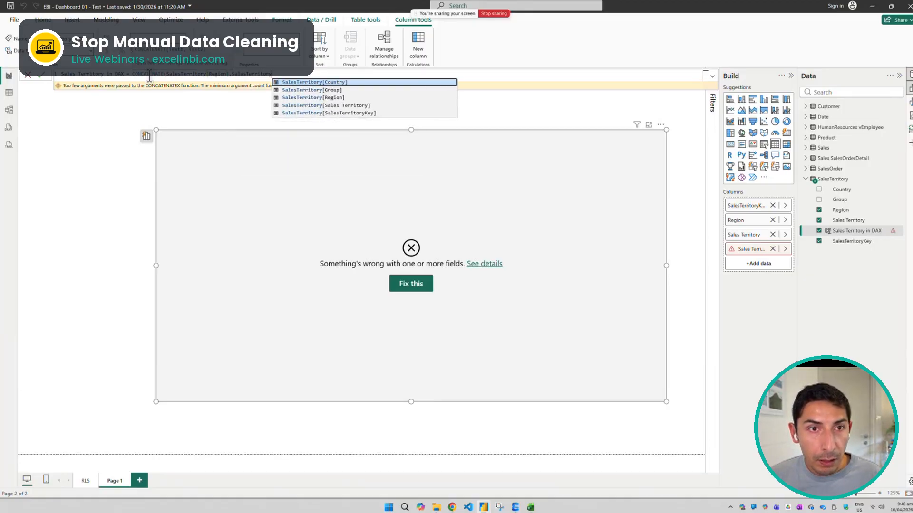
Set SalesTerritory[Group] as the second CONCATENATE argument, close the function, and commit the column formula
key("Down")
key("Down")
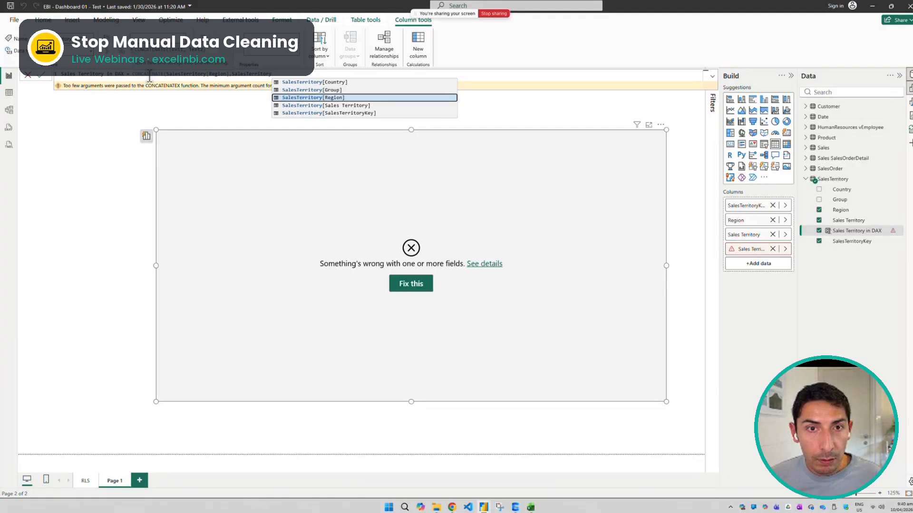
key("Up")
key("Tab")
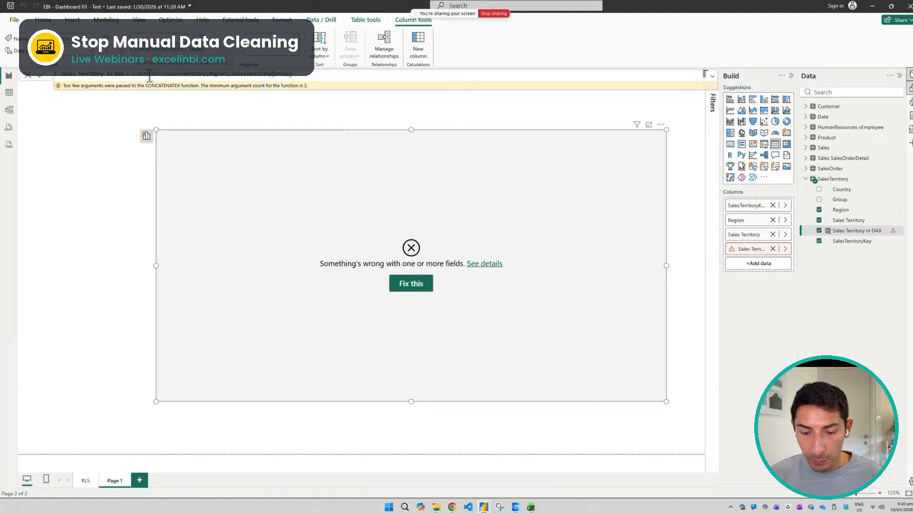
type(")")
key("Return")
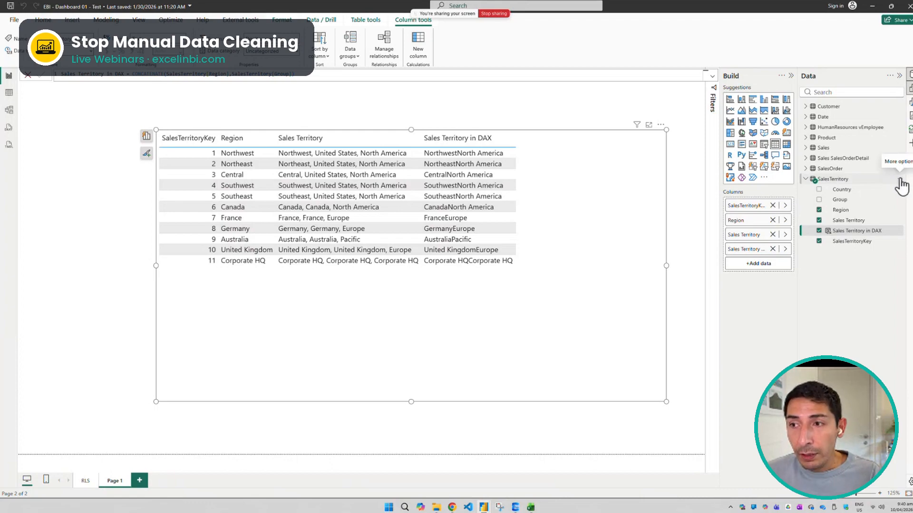
Create a new measure in the SalesTerritory table and name it Number of Region
left_click(900, 181)
key("Escape")
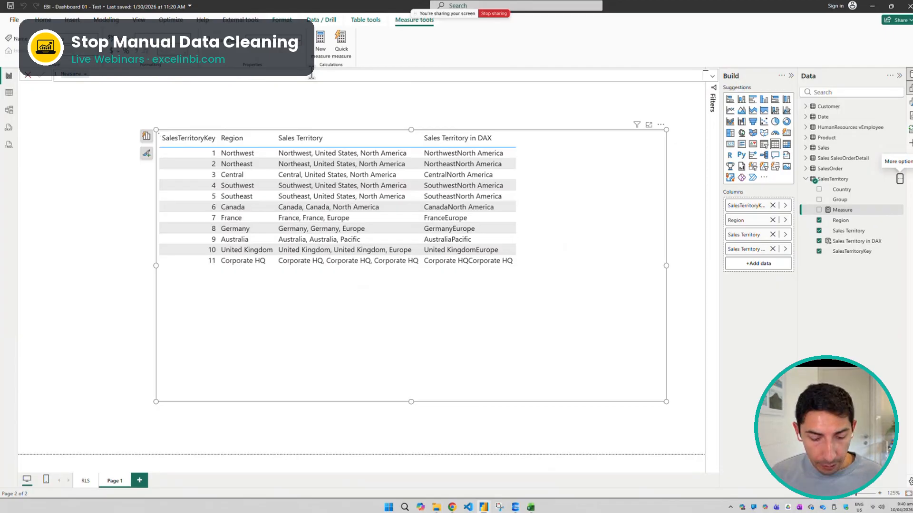
type("Count how")
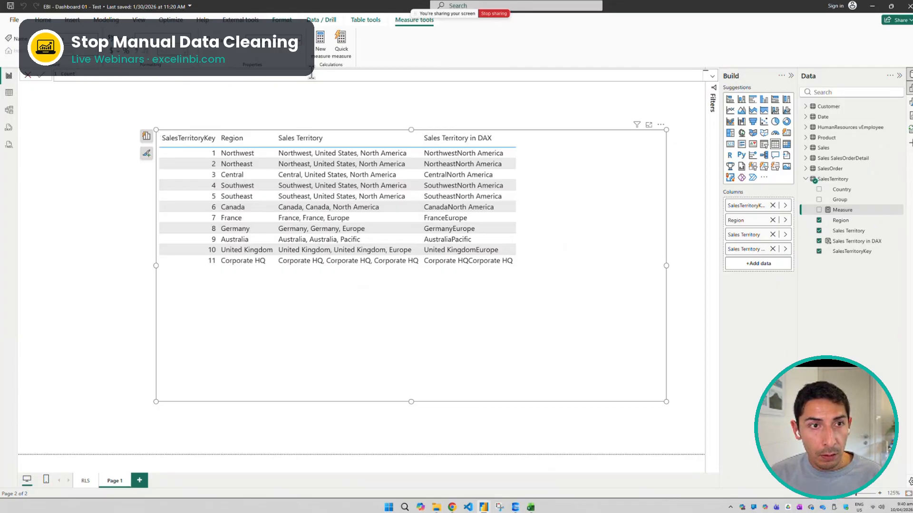
key("BackSpace")
key("BackSpace")
key("BackSpace")
key("BackSpace")
key("BackSpace")
key("BackSpace")
key("BackSpace")
key("BackSpace")
key("BackSpace")
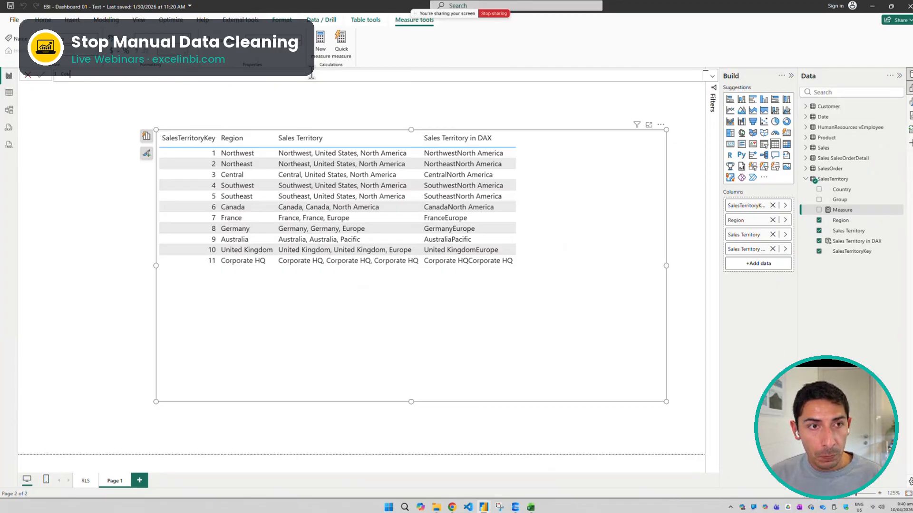
type("Number of")
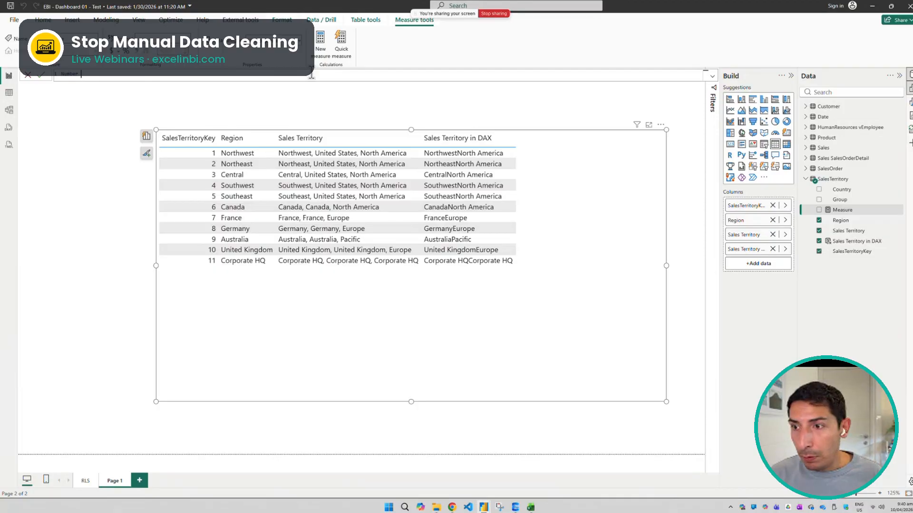
type("gion = DI")
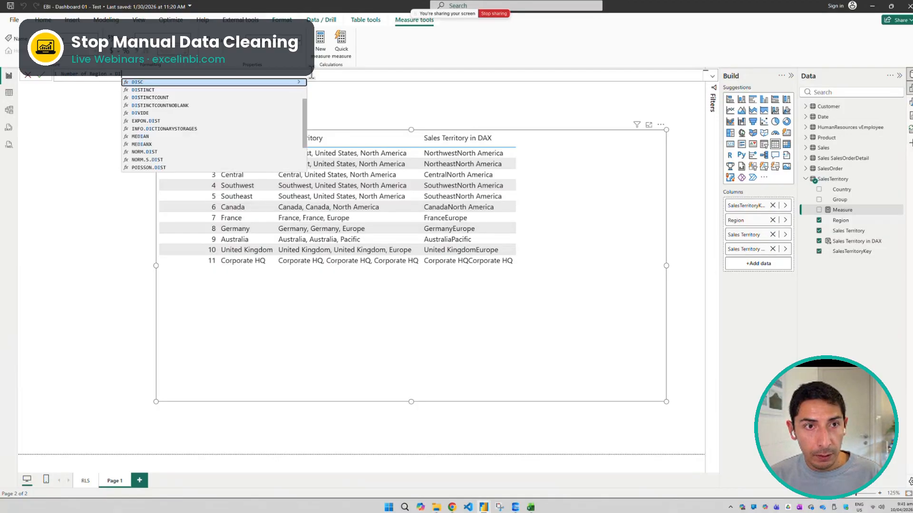
type("STINCTCOUNT(")
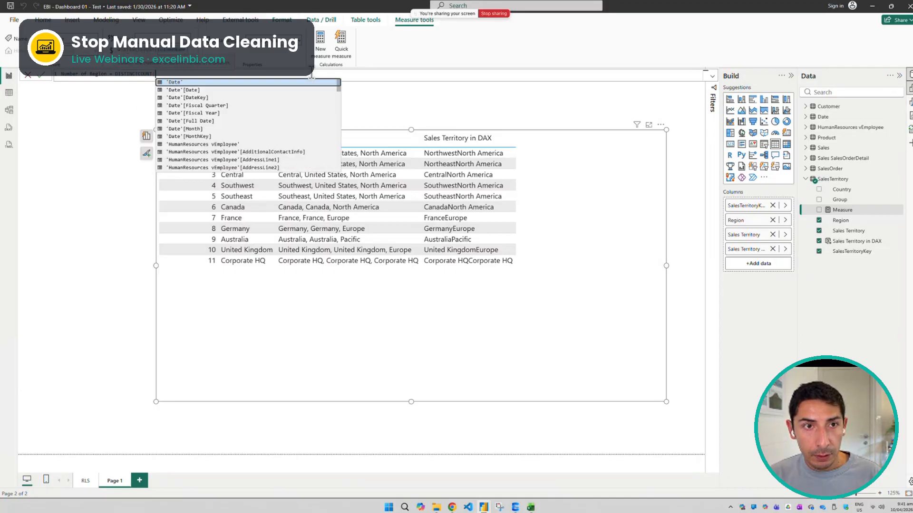
type("Reg")
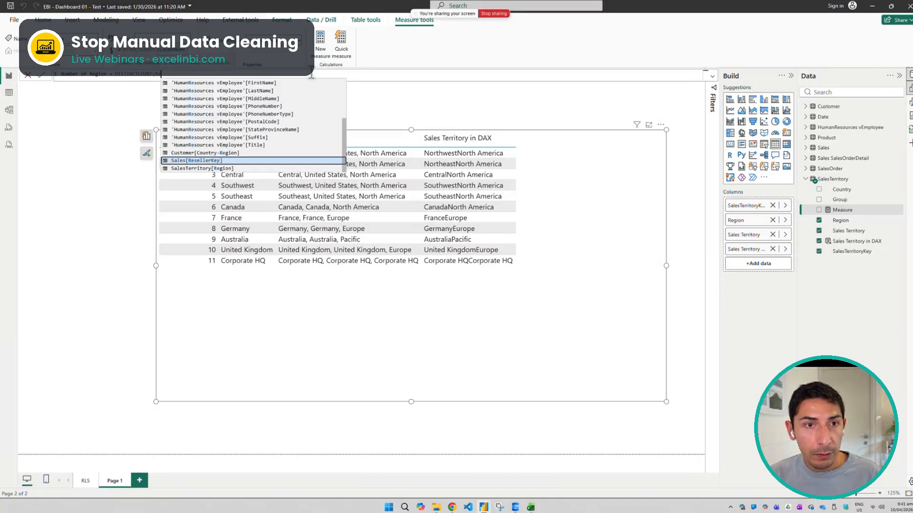
Define the measure as DISTINCTCOUNT(SalesTerritory[Region]) and commit the formula
key("Tab")
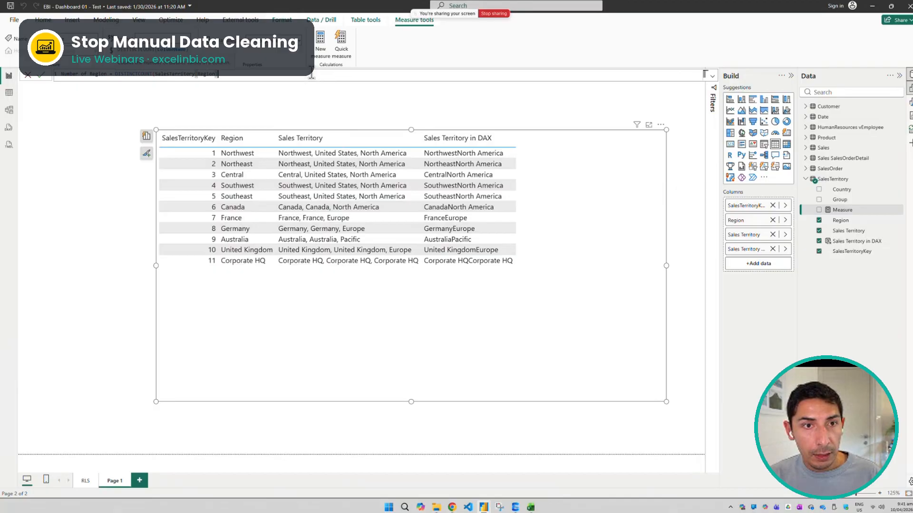
type(")")
key("Return")
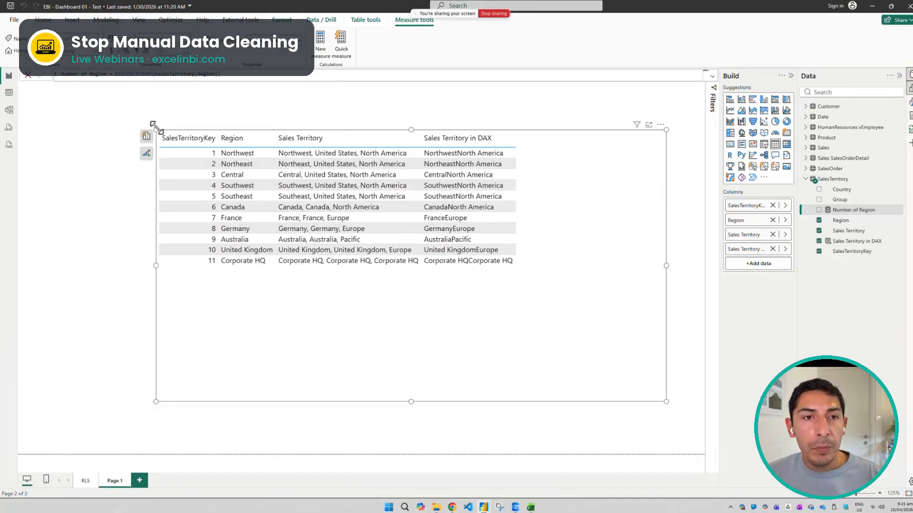
Shrink the territory table from its upper-left corner, add a card showing Number of Region above it, and make the card slightly smaller
left_click_drag(153, 125, 249, 188)
left_click(338, 163)
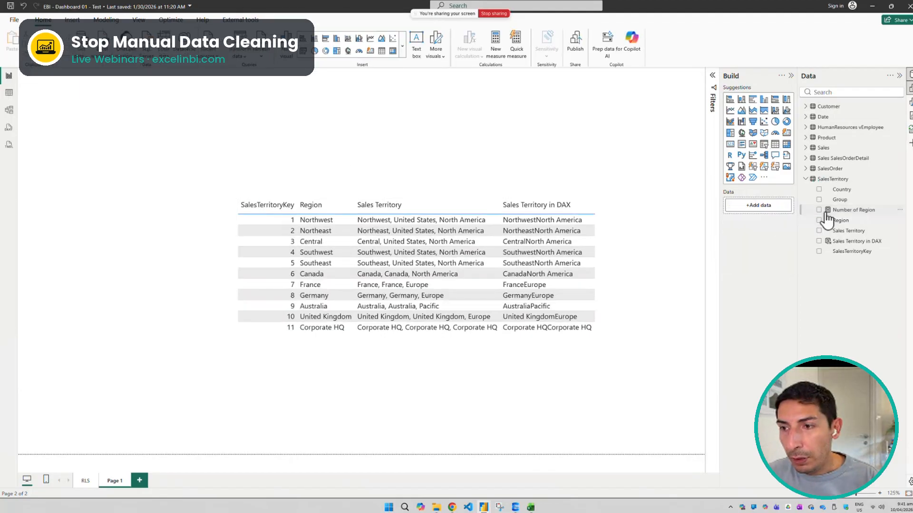
left_click(819, 210)
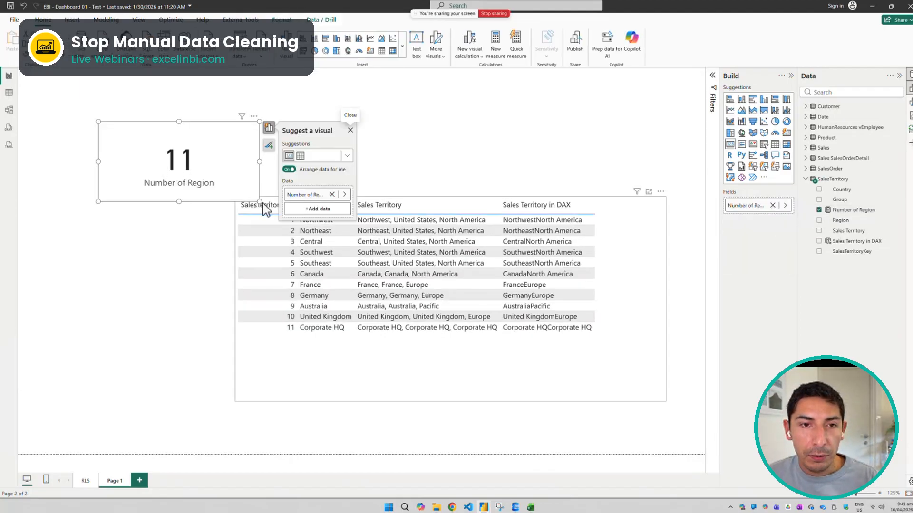
left_click_drag(249, 199, 229, 196)
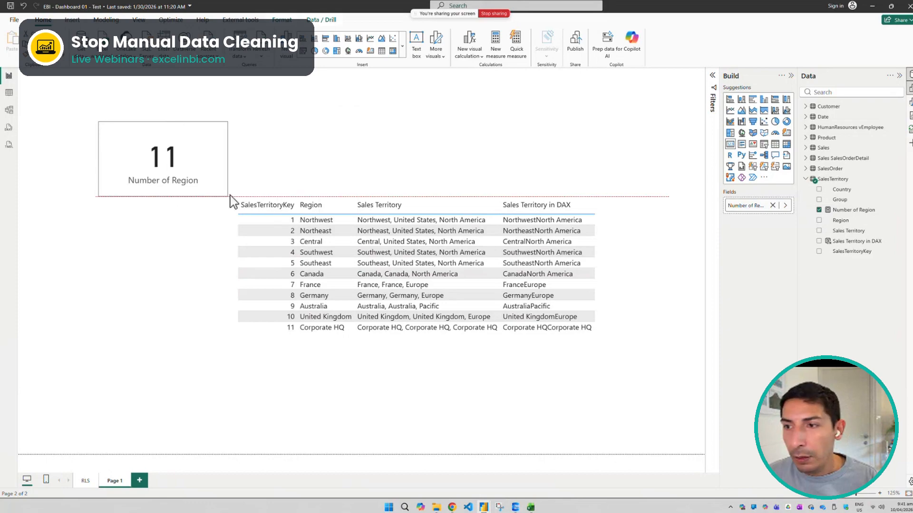
Review the Number of Region measure's formula, and compare the card with the fields of the territory table
left_click(846, 210)
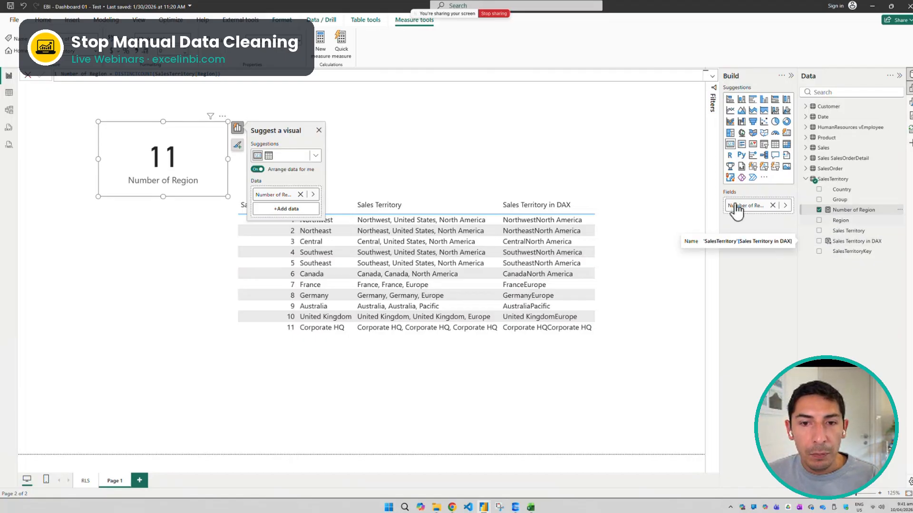
left_click(369, 136)
left_click(153, 158)
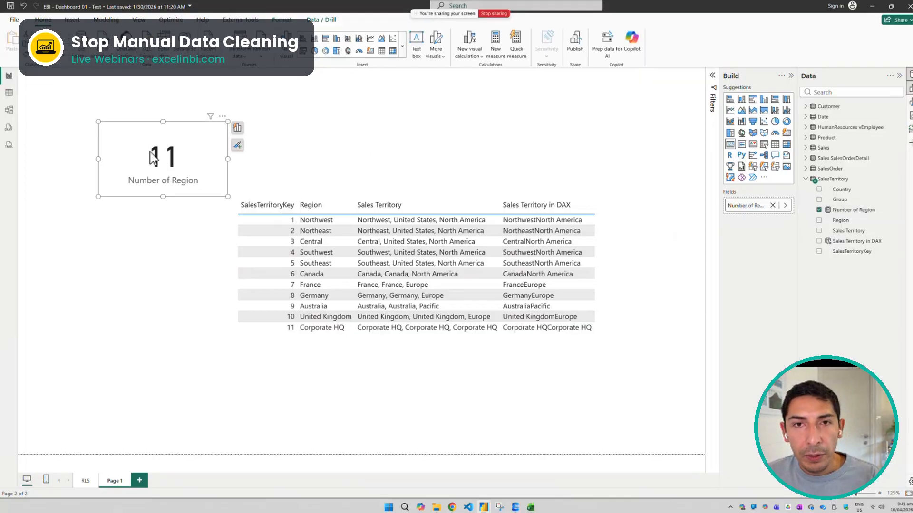
left_click(626, 254)
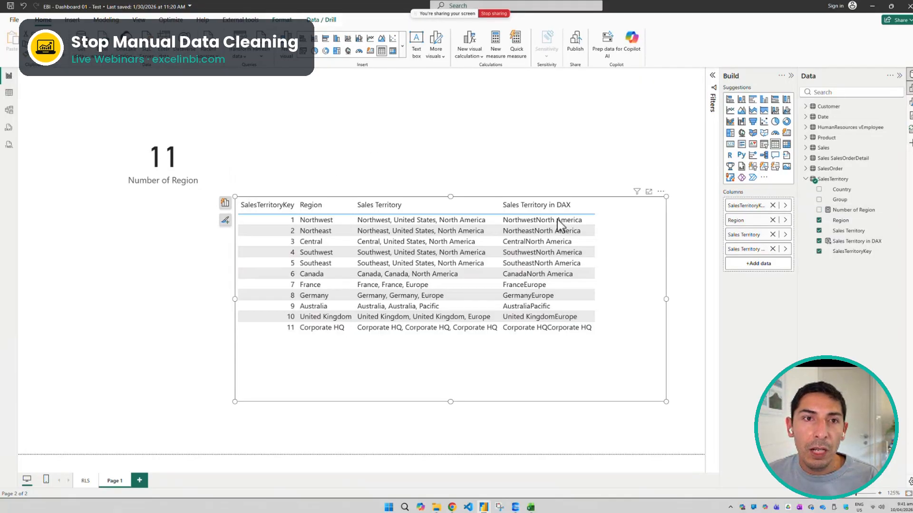
Open the Power Query Editor from the report and display the SalesTerritory query
left_click(243, 35)
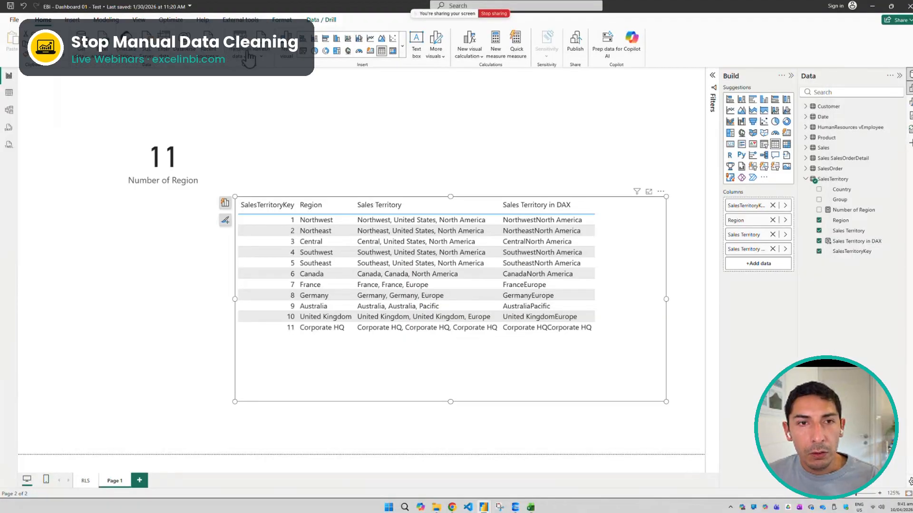
left_click(243, 61)
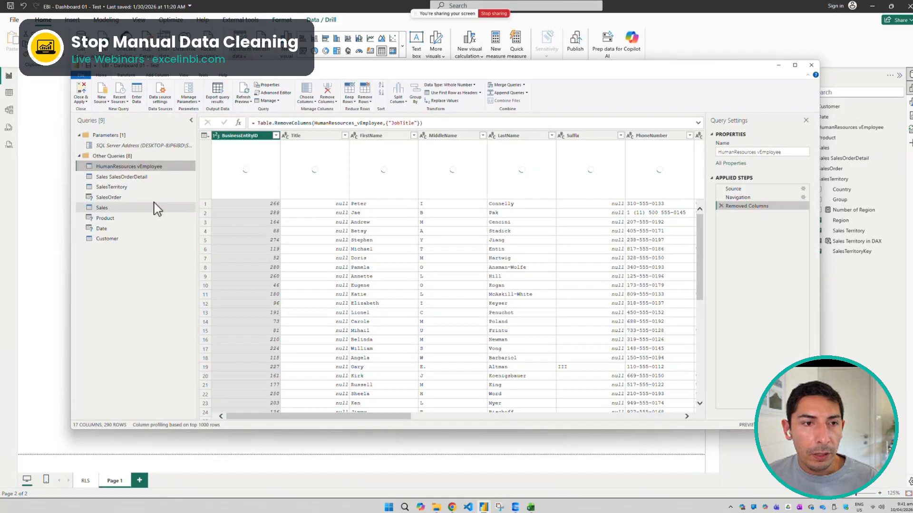
left_click(122, 198)
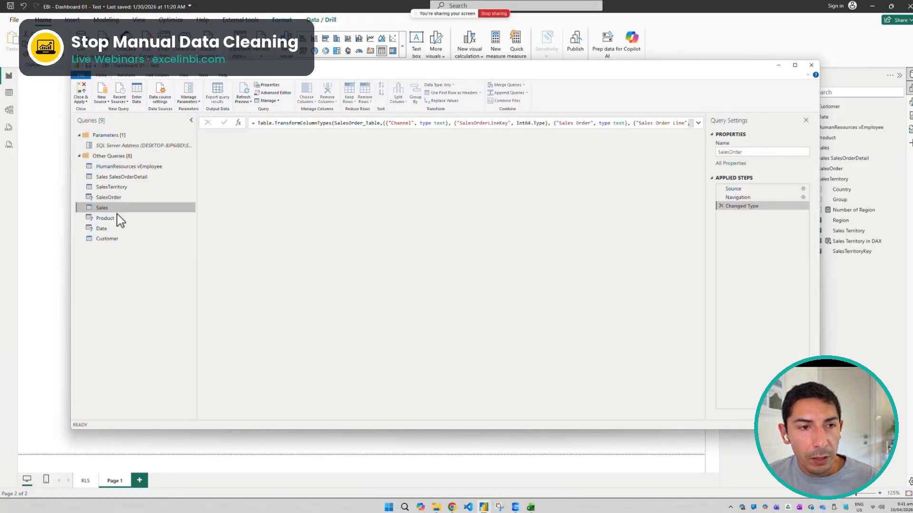
left_click(114, 187)
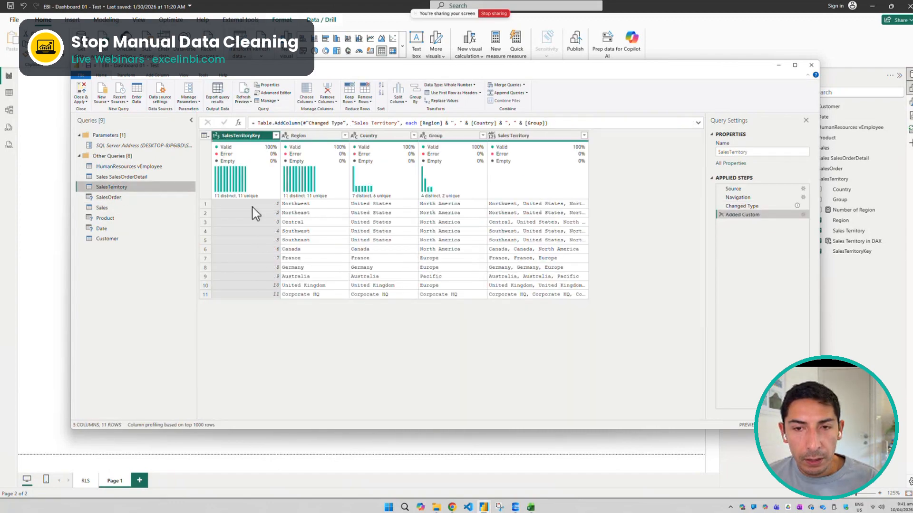
Switch to the Chrome presentation to review the What We Cover Today agenda slide, and return to the Power Query Editor
key("ctrl+Left")
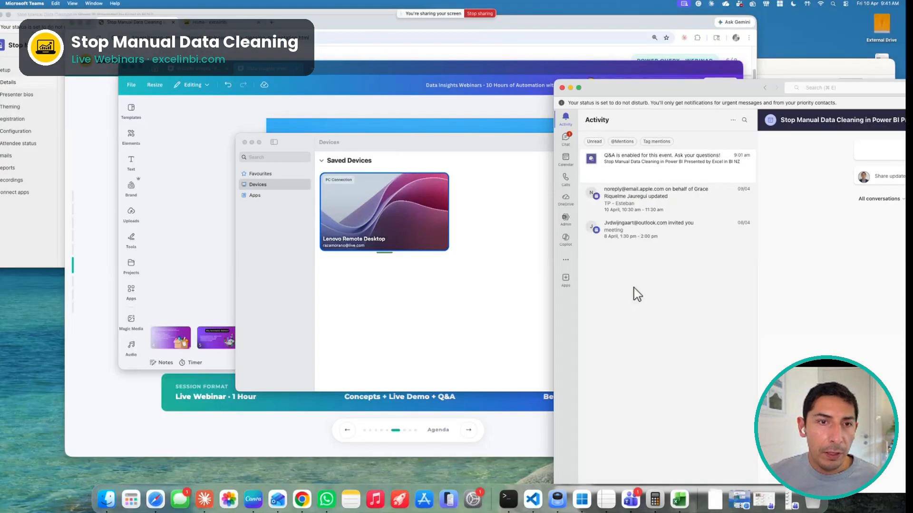
left_click(107, 203)
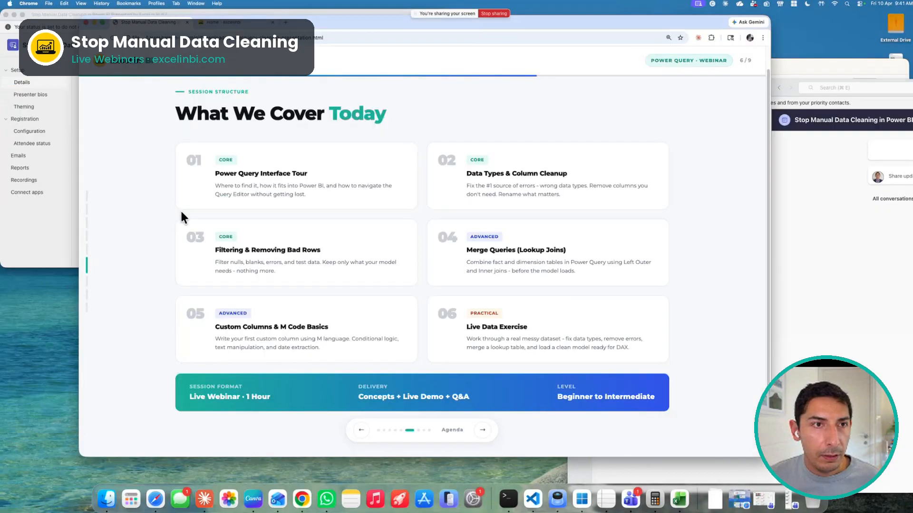
left_click(101, 21)
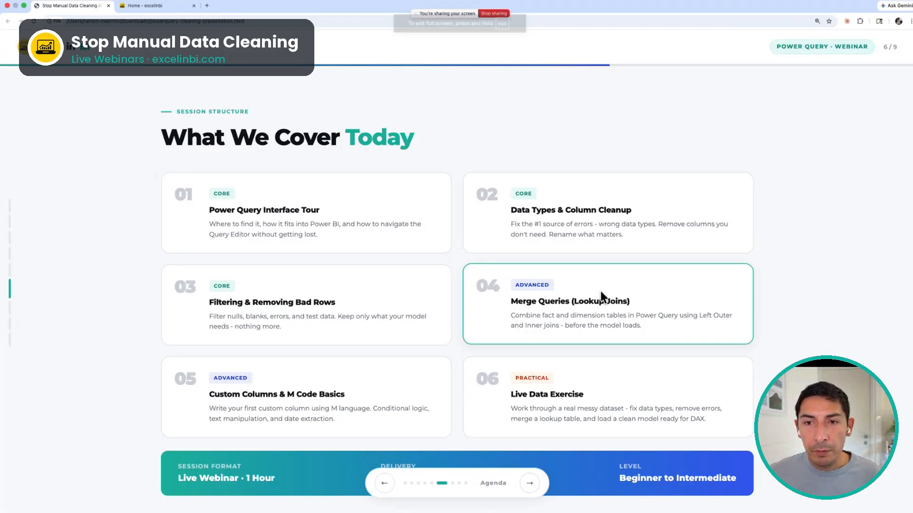
key("ctrl+Right")
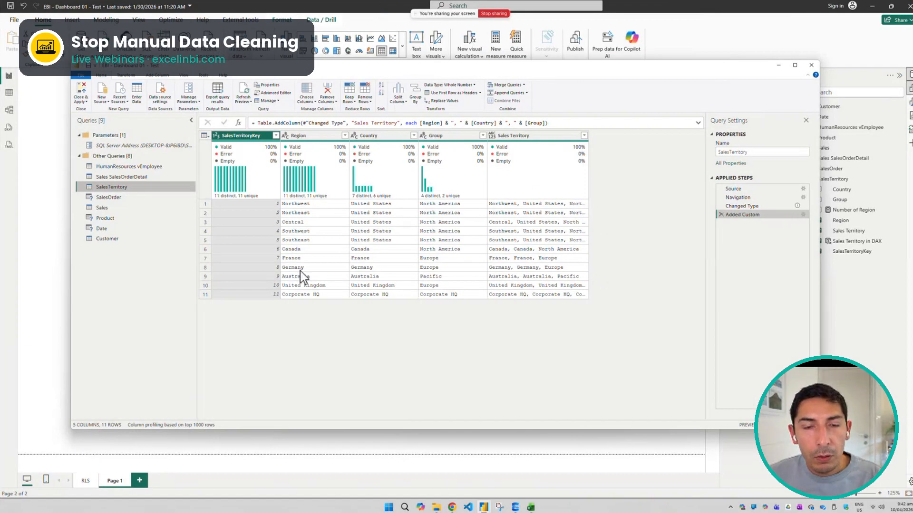
Filter the Region column of SalesTerritory to exclude Southwest while keeping all other regions
left_click(345, 136)
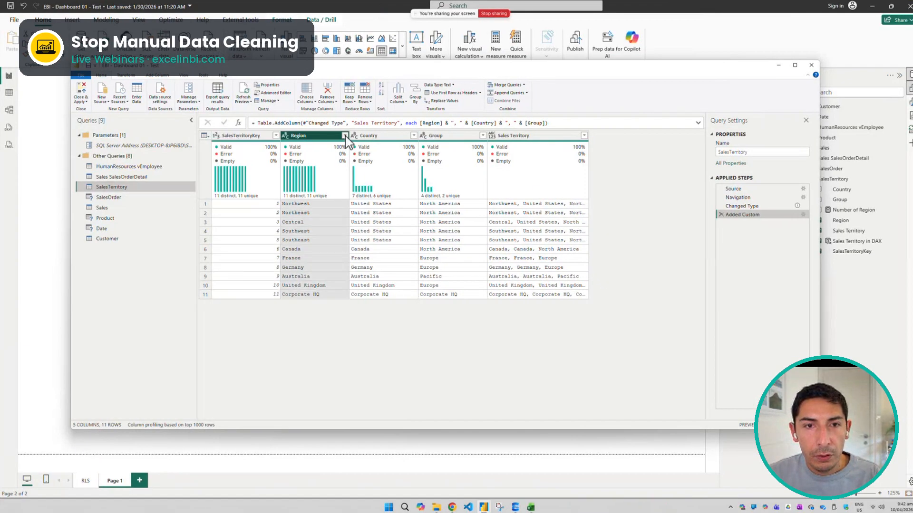
left_click(240, 226)
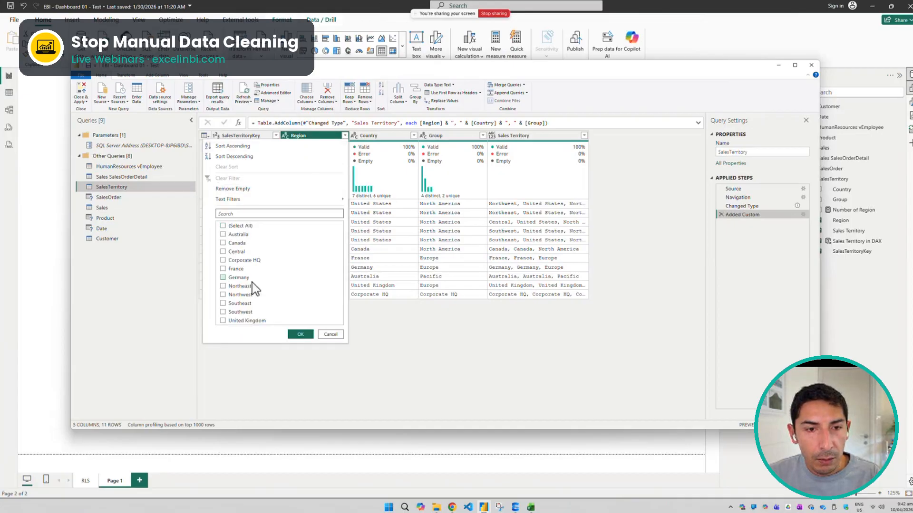
left_click(240, 226)
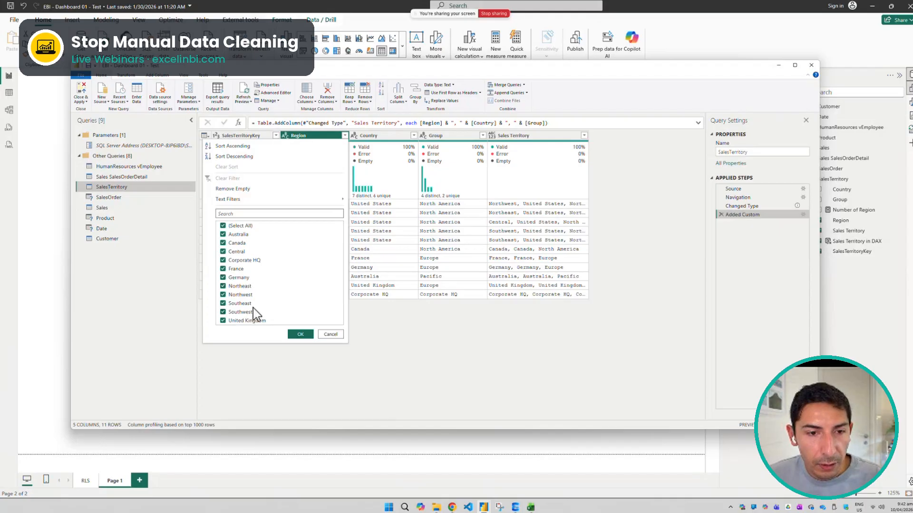
left_click(242, 243)
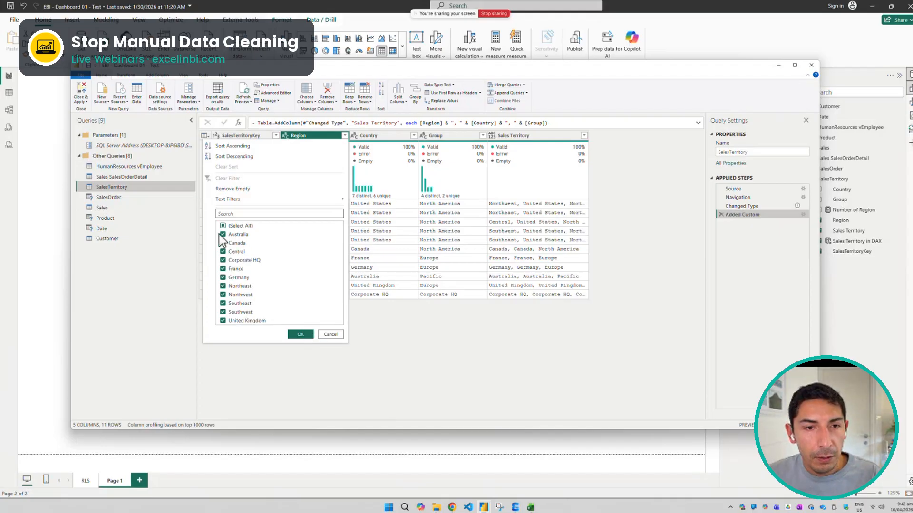
left_click(233, 243)
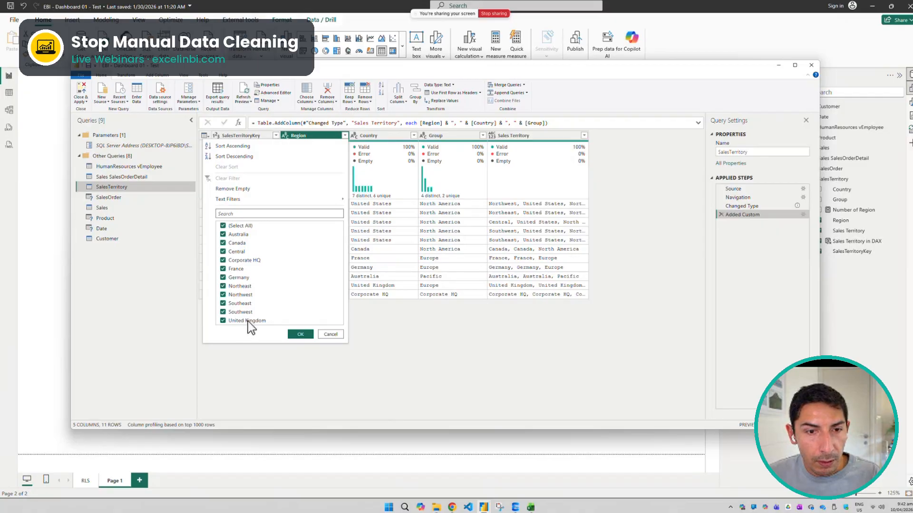
left_click(243, 312)
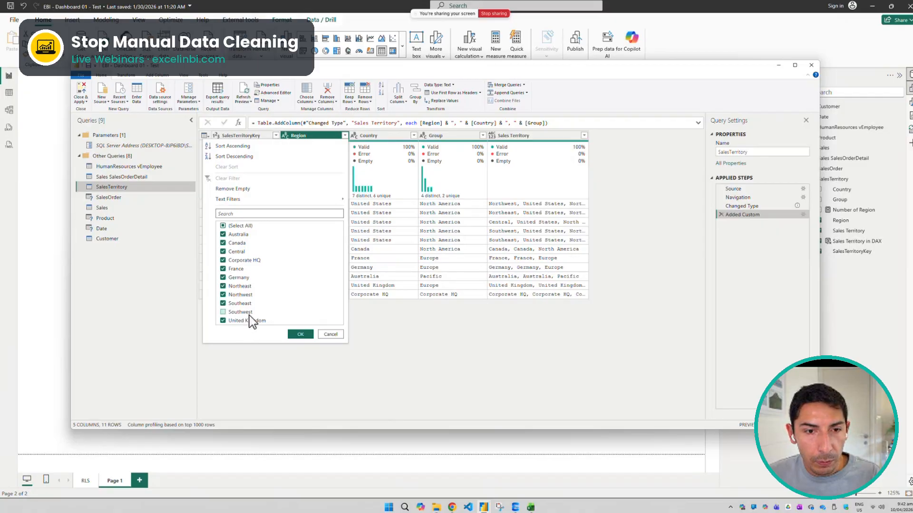
left_click(303, 335)
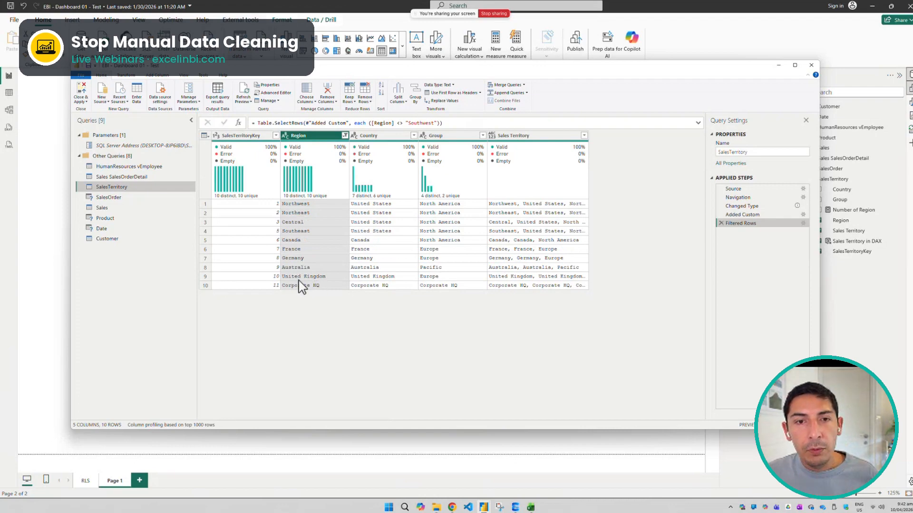
Examine the M code of the Filtered Rows step in the formula bar and the Advanced Editor, including its "Southwest" condition
left_click(243, 98)
left_click(254, 118)
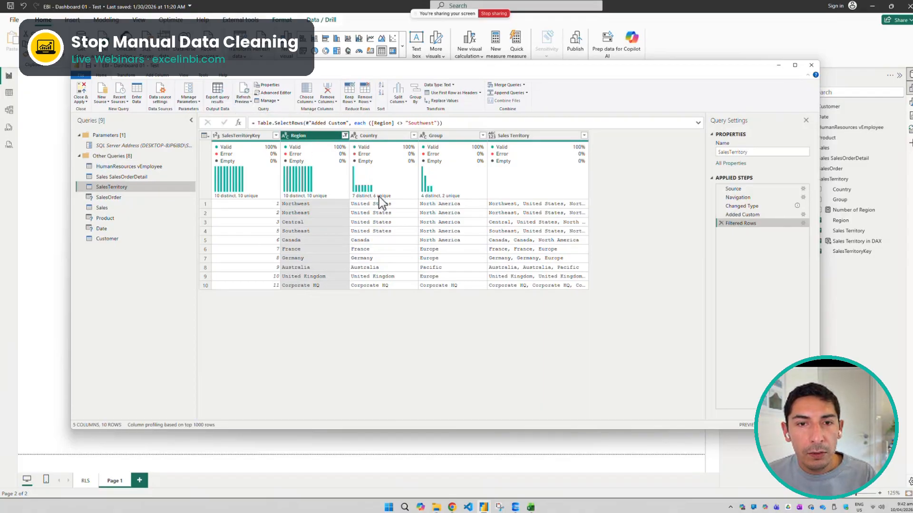
left_click_drag(443, 123, 358, 124)
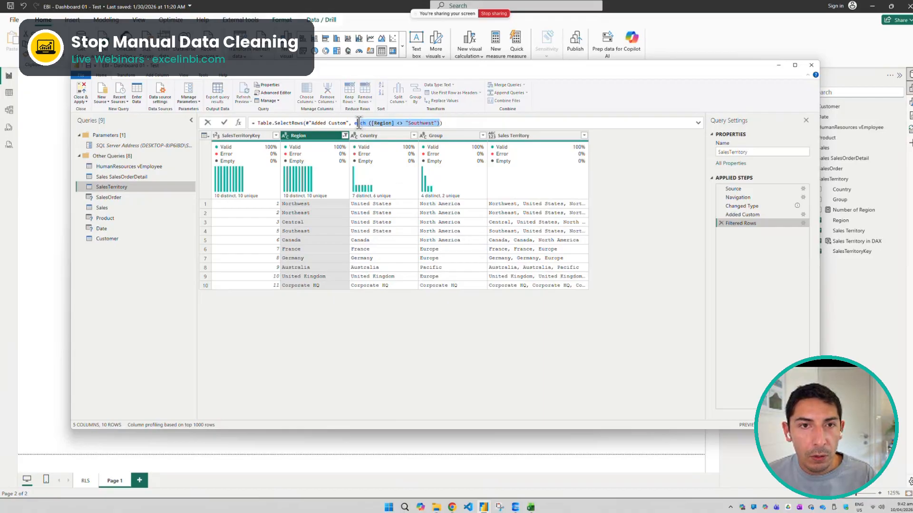
left_click(272, 93)
left_click_drag(541, 198, 297, 200)
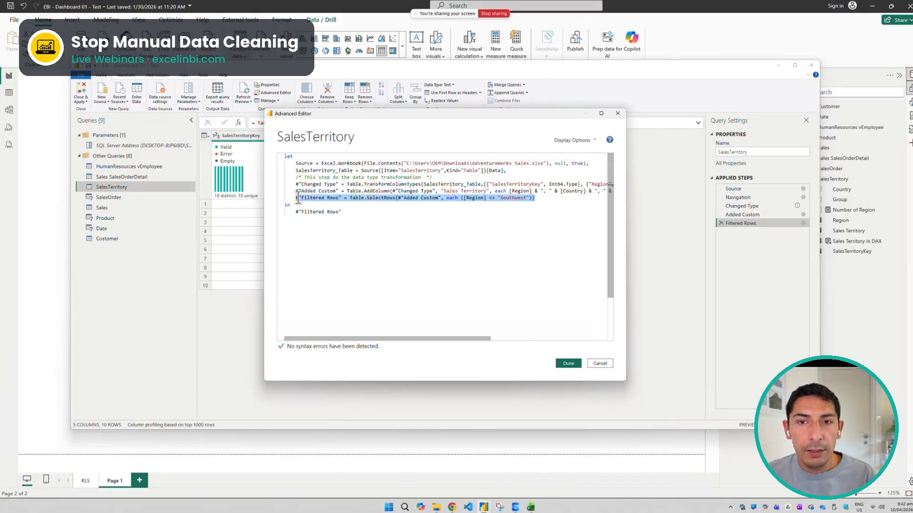
left_click(562, 206)
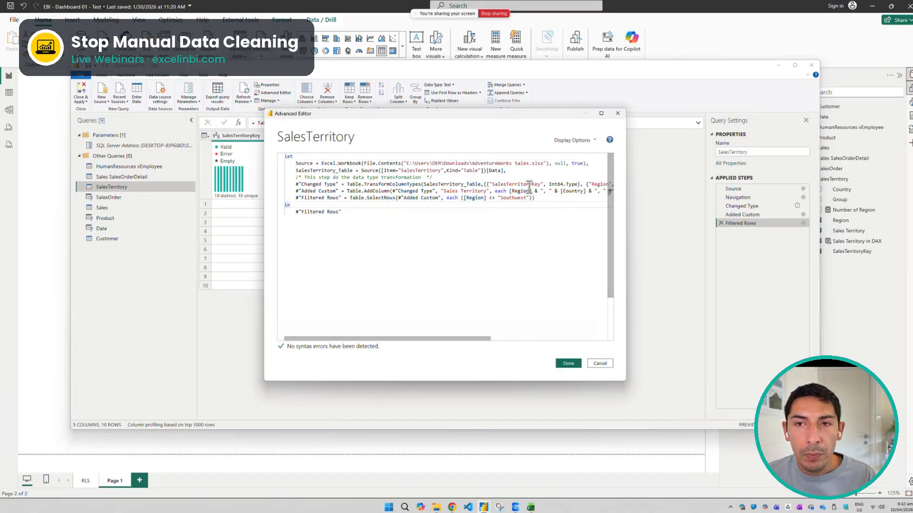
left_click_drag(502, 198, 527, 198)
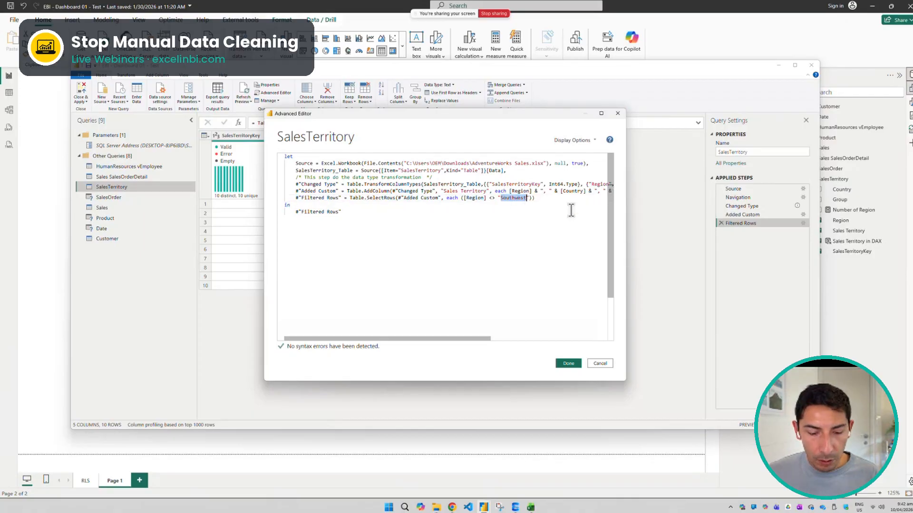
Change the excluded region in the Filtered Rows code of SalesTerritory to "Canada" and apply the code
type("Canada")
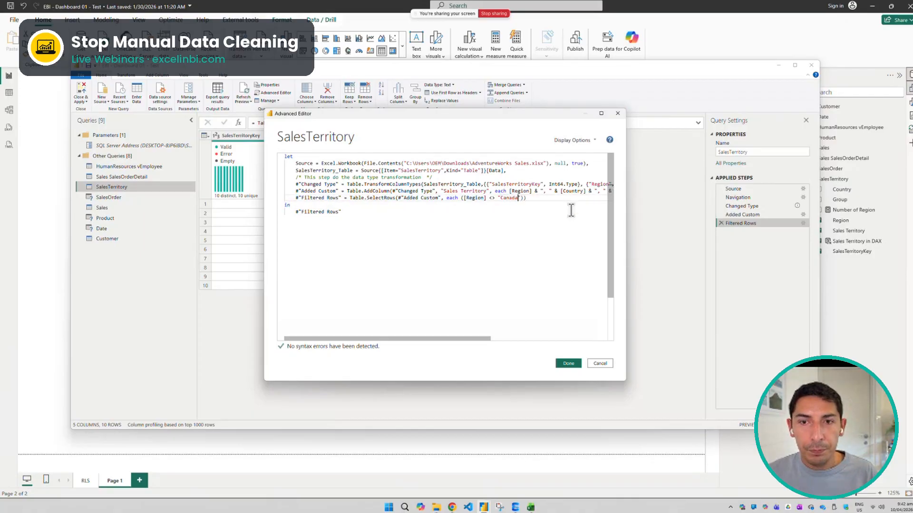
left_click(569, 363)
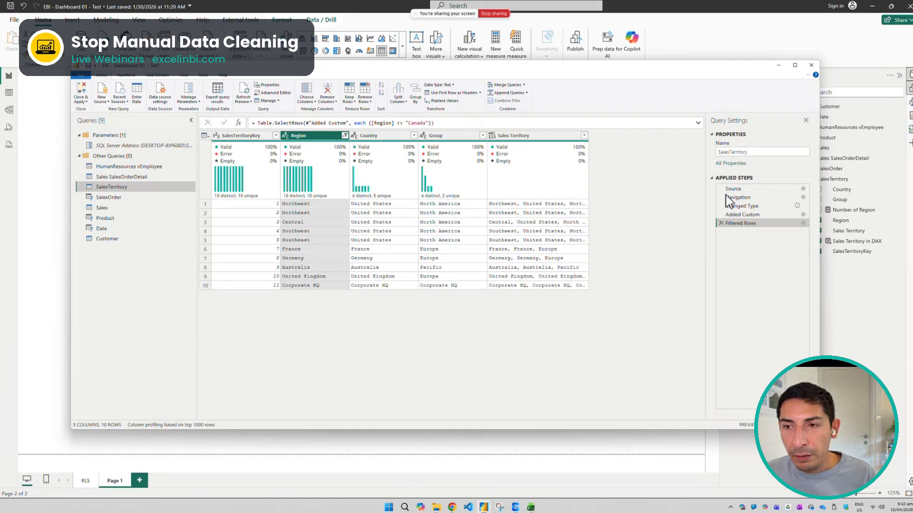
Delete the Filtered Rows step and filter the Region column to exclude only Canada
left_click(721, 223)
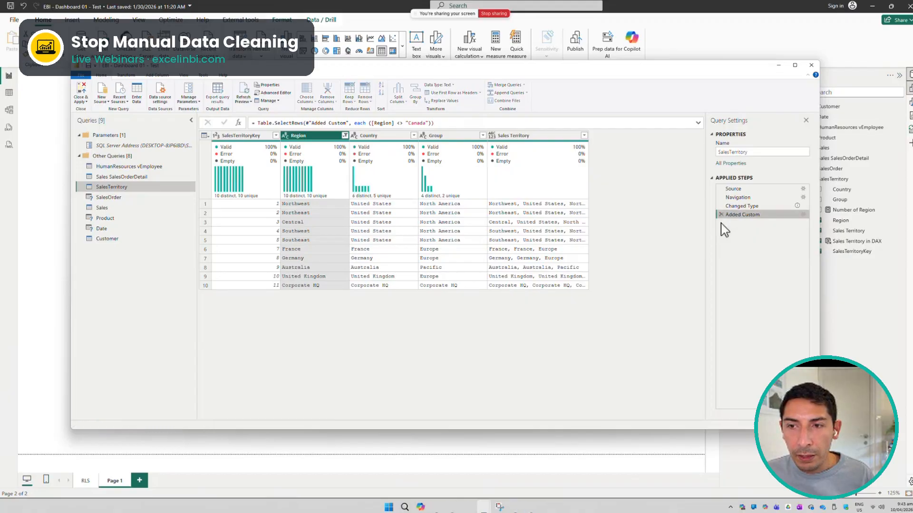
left_click(345, 136)
left_click(234, 225)
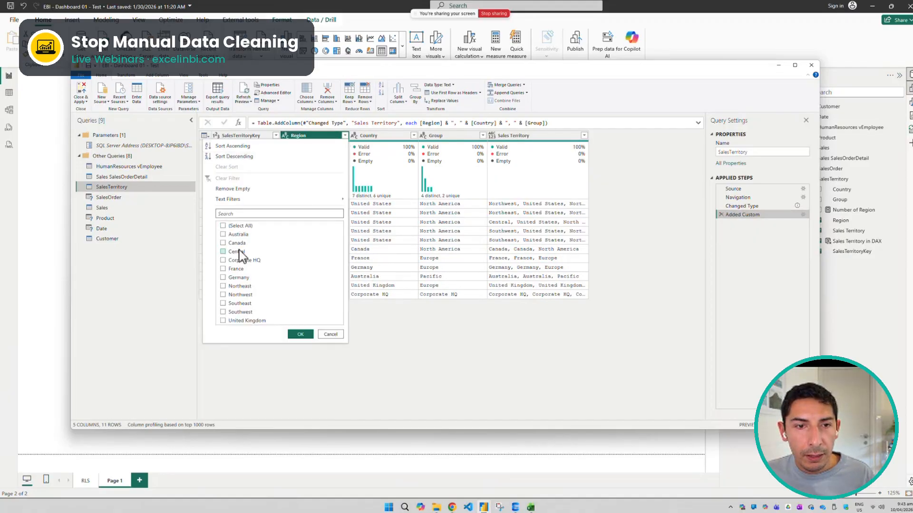
left_click(241, 226)
left_click(237, 243)
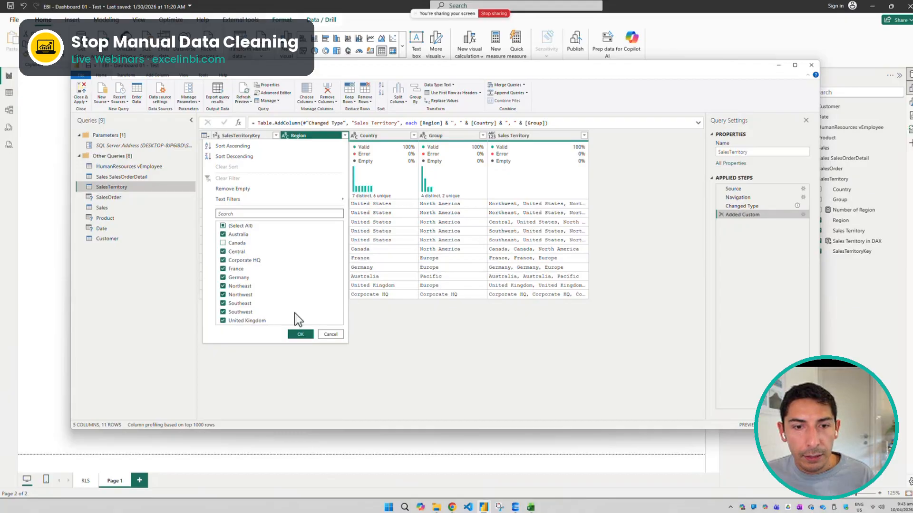
left_click(301, 335)
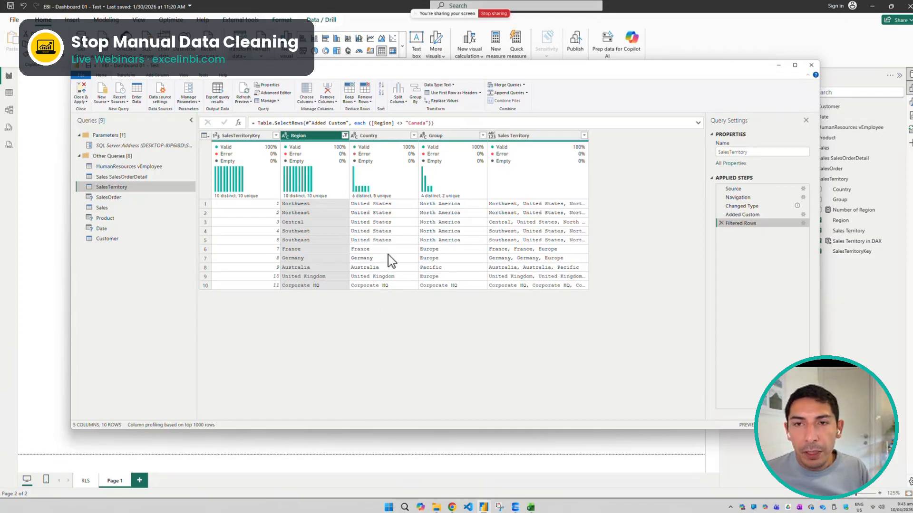
Open the SalesTerritory query in the Advanced Editor and copy its entire M code
left_click(274, 93)
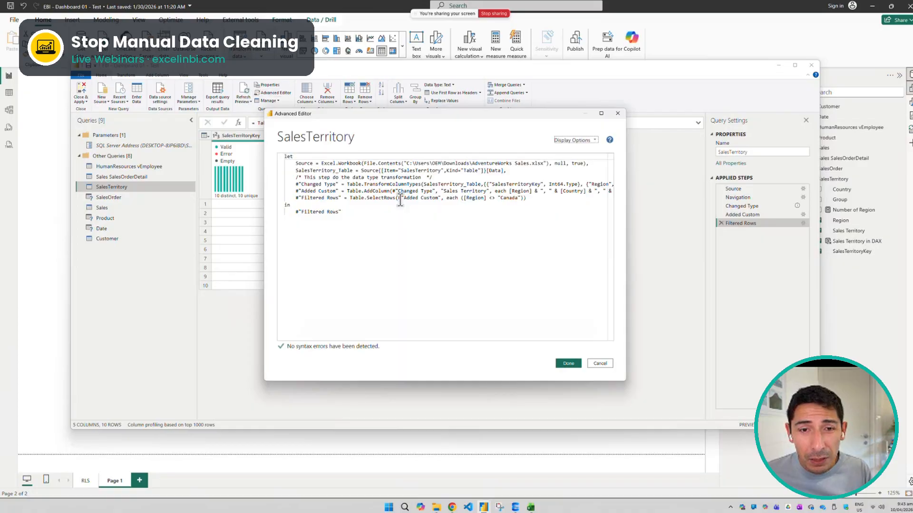
left_click_drag(416, 209, 207, 141)
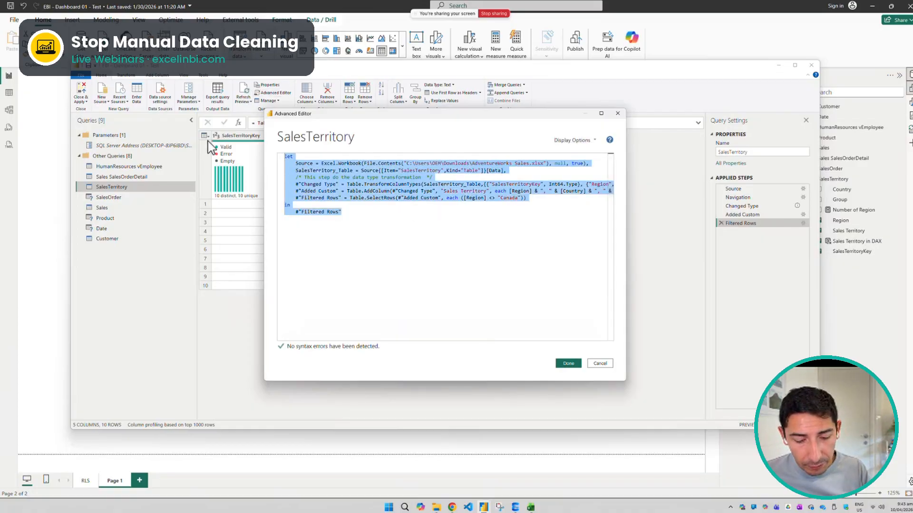
right_click(398, 181)
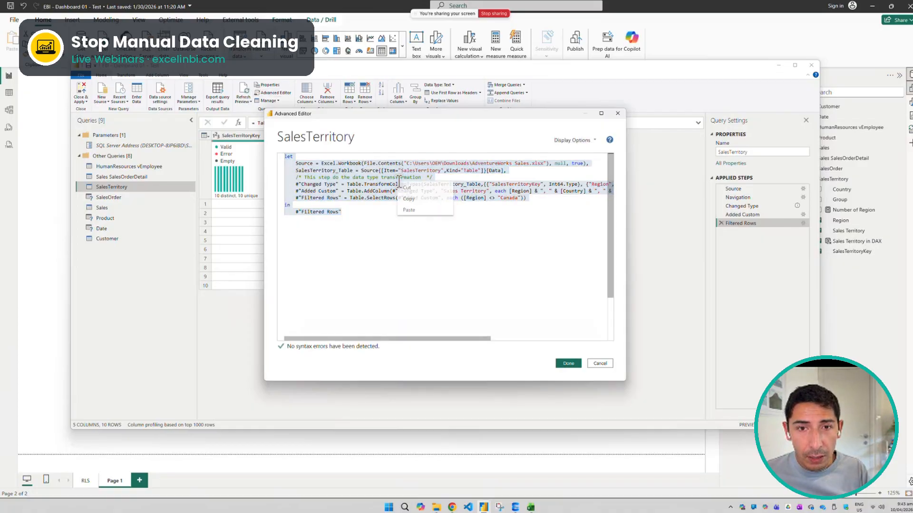
left_click(404, 200)
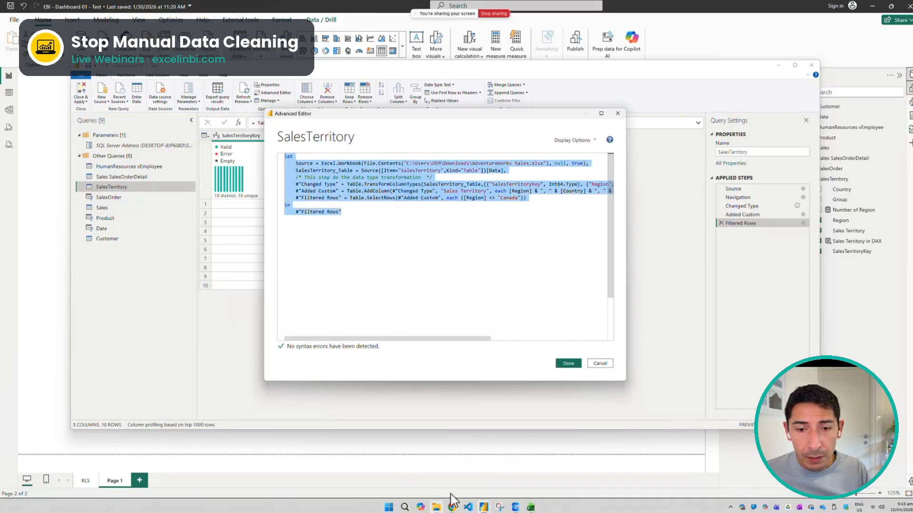
Switch to ChatGPT in Chrome and ask it to organise the pasted M code better and add comments without changing any functionality
left_click(452, 507)
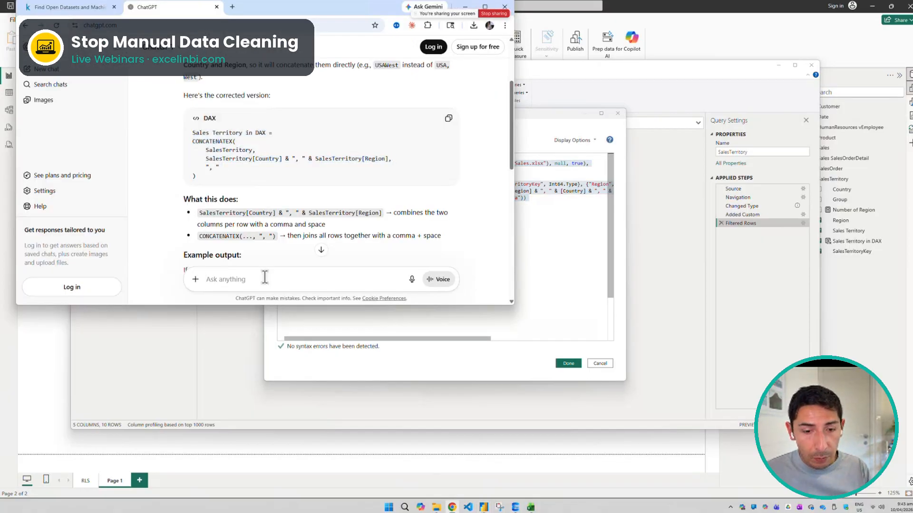
type("Could you ")
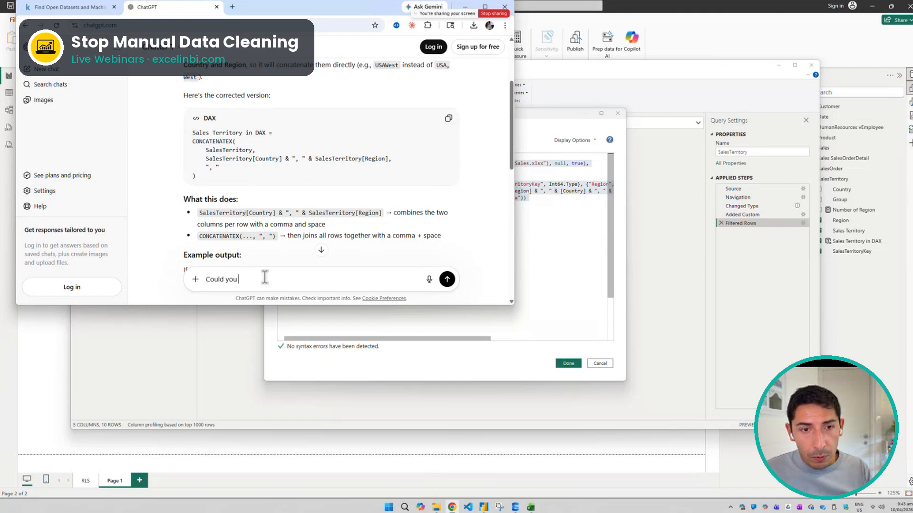
type("organise bett")
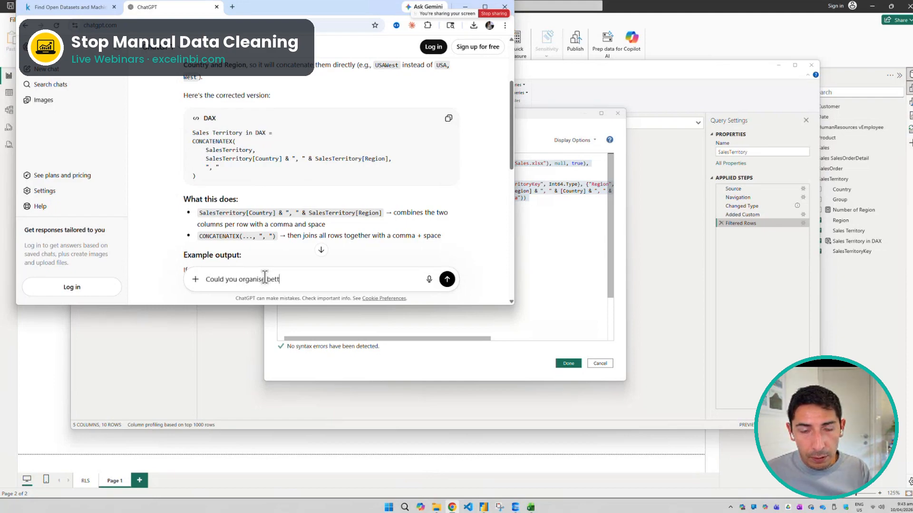
type("er this M C")
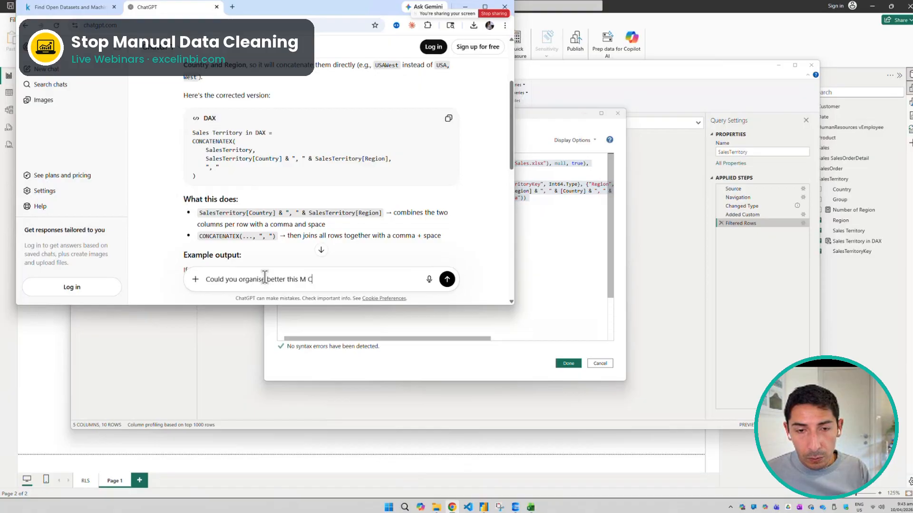
type("ode ")
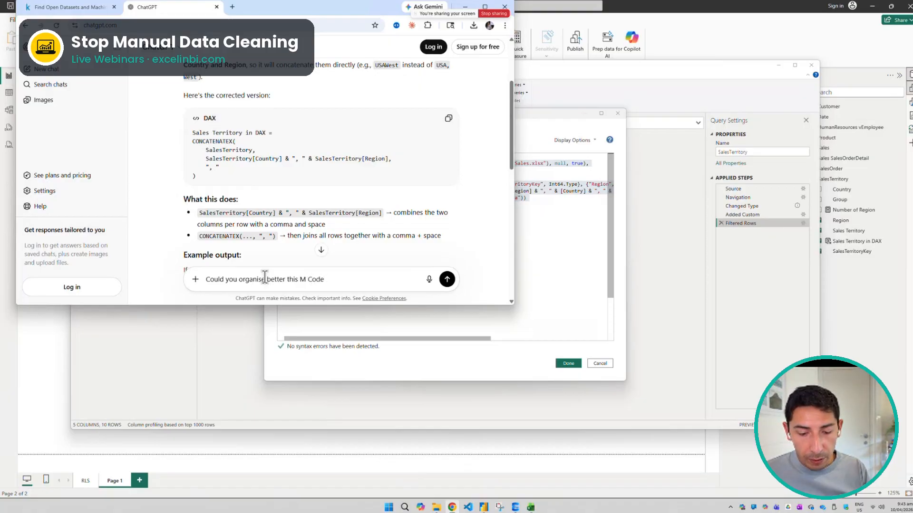
type("and add com")
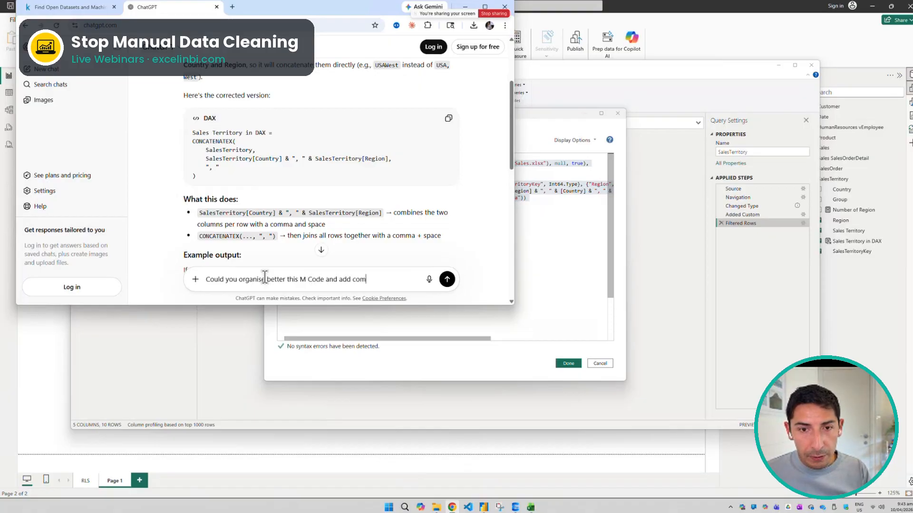
type("ments don't ")
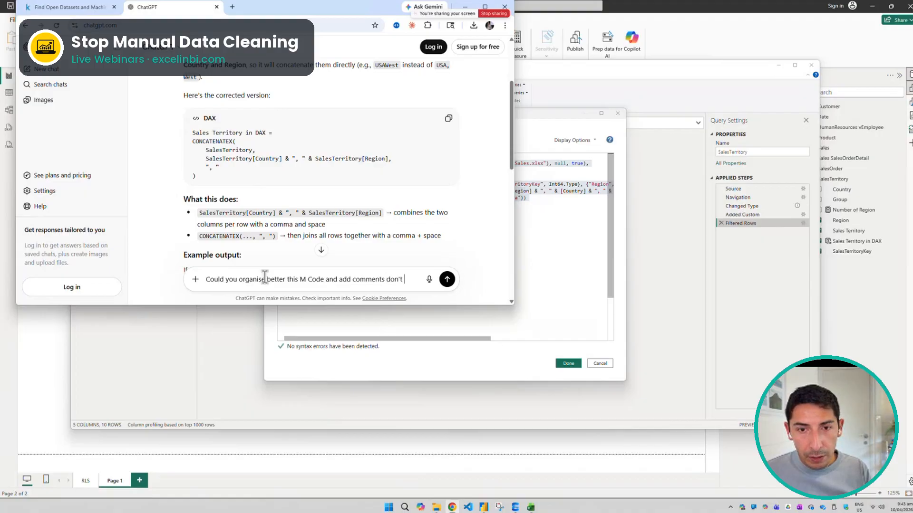
type("make any changes in t")
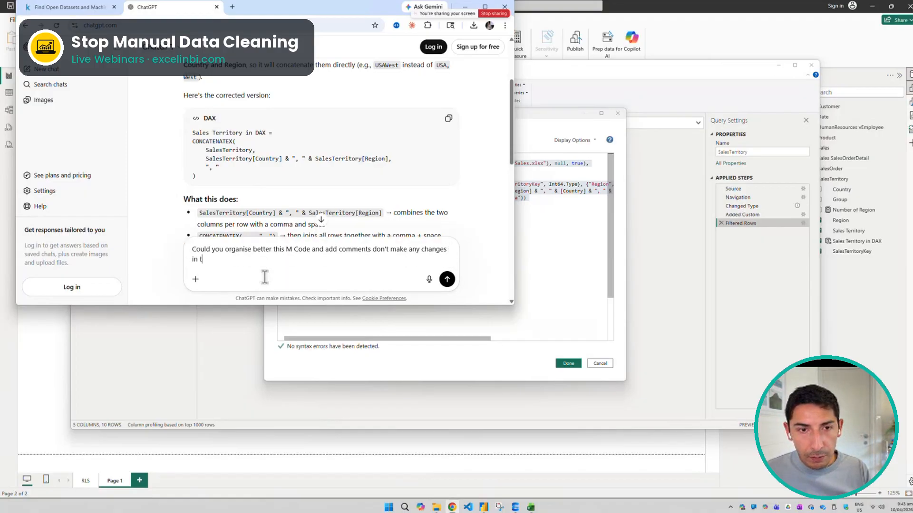
type("he fucntionability")
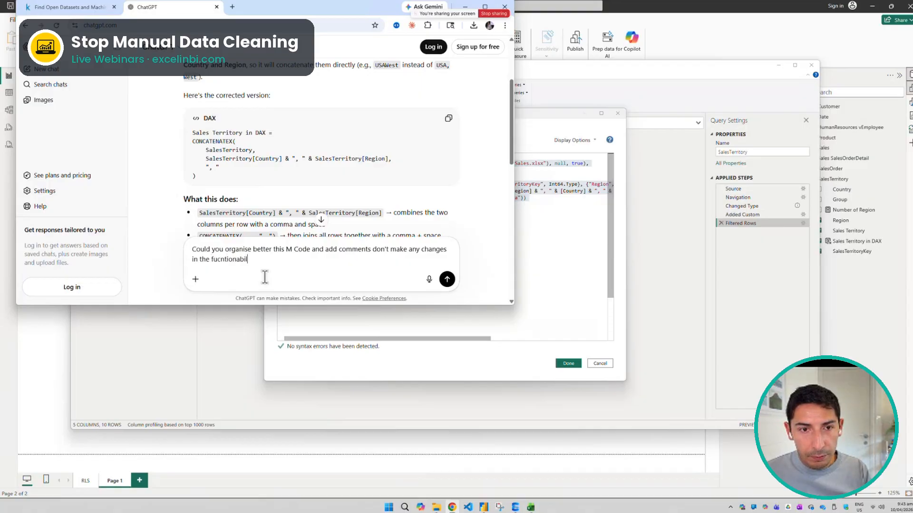
key("shift+Return")
key("ctrl+v")
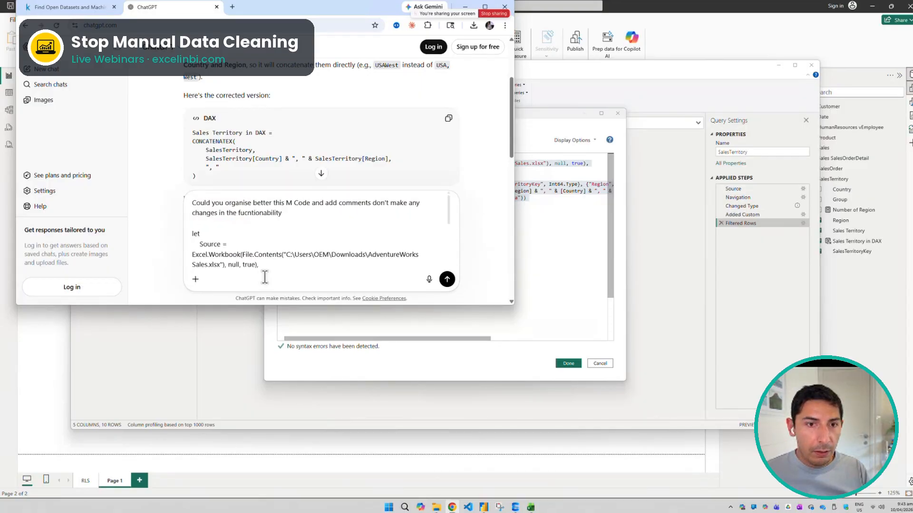
key("Return")
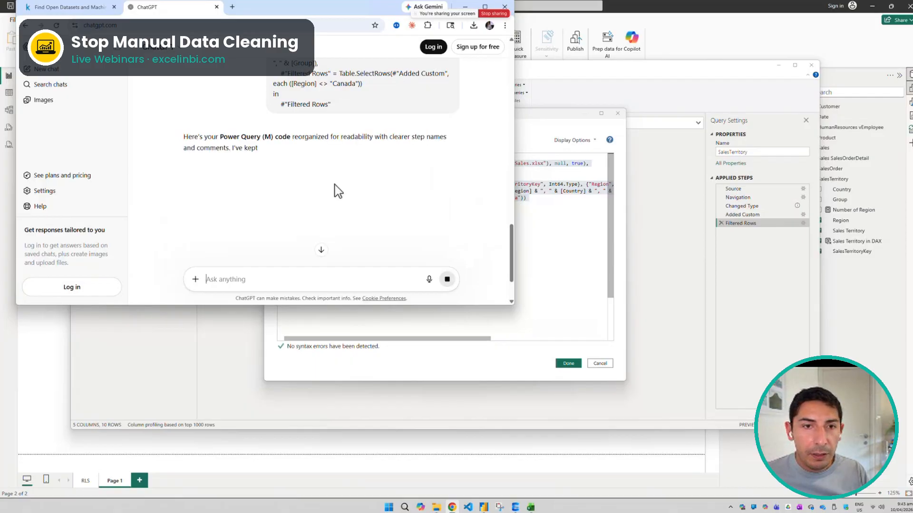
Review ChatGPT's reorganised code and compare it with the original column type transformation line in the Advanced Editor
scroll(487, 217, "up", 1)
scroll(486, 217, "down", 4)
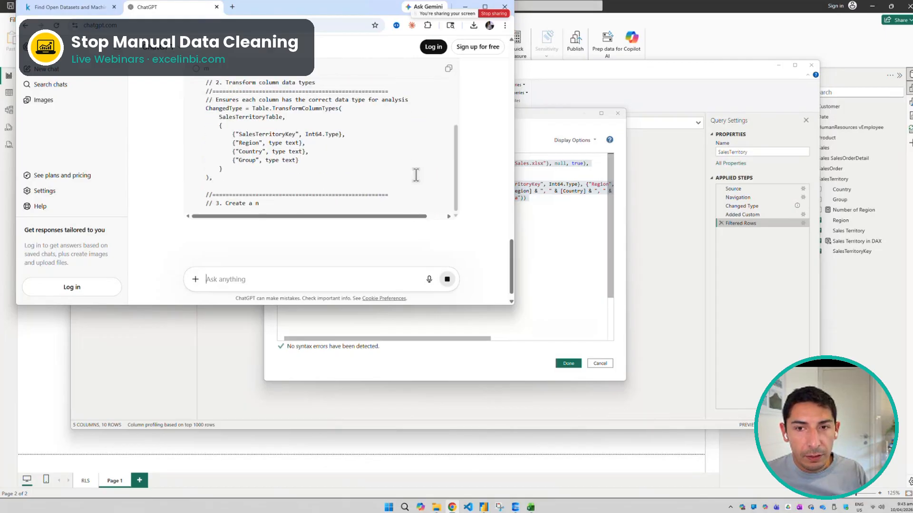
left_click(549, 217)
left_click_drag(342, 178, 662, 182)
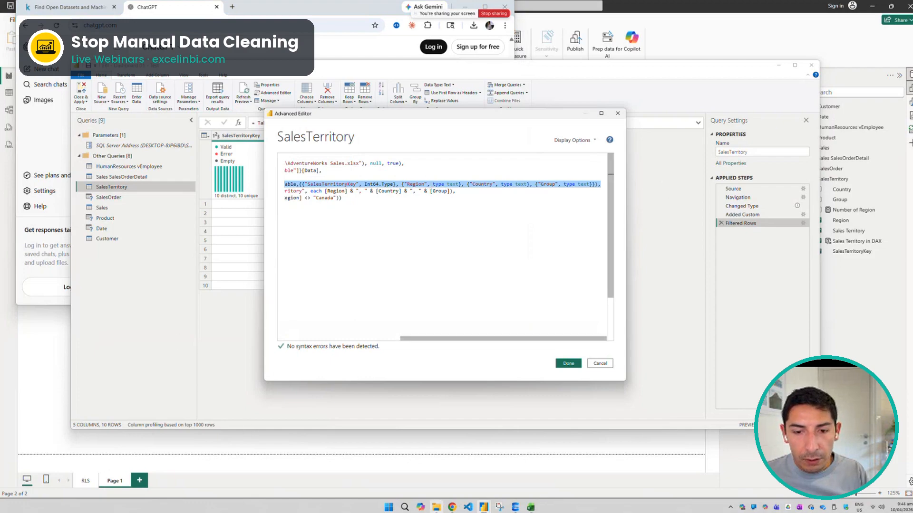
Copy ChatGPT's reorganised M code and replace the whole SalesTerritory code in the Advanced Editor with it
left_click(451, 507)
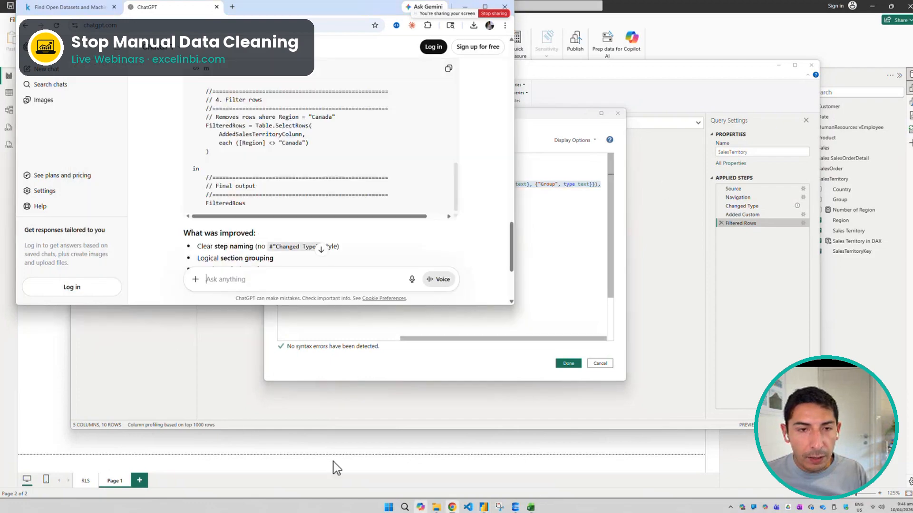
left_click(449, 70)
left_click(586, 261)
key("ctrl+a")
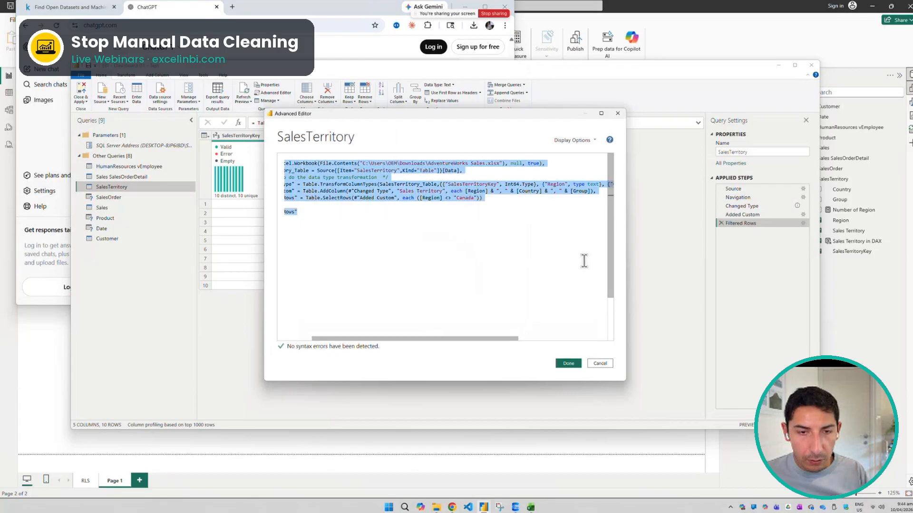
key("ctrl+v")
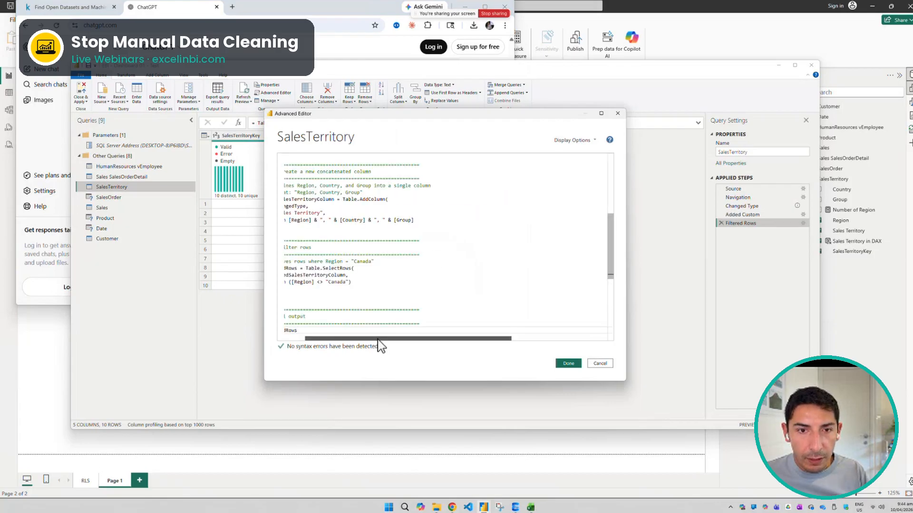
Review the new code's Source, SalesTerritoryTable and Canada filter sections, and apply it to the SalesTerritory query
left_click_drag(378, 338, 357, 339)
scroll(328, 243, "up", 10)
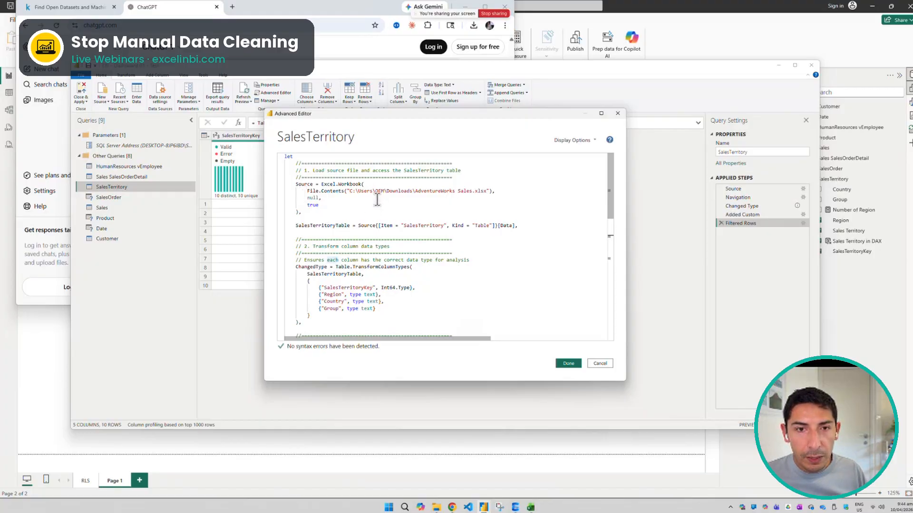
left_click_drag(303, 212, 294, 184)
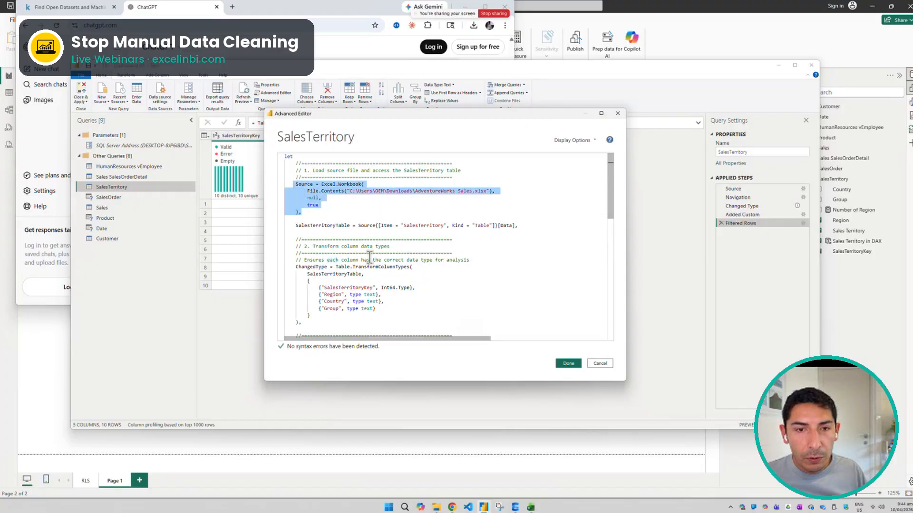
left_click_drag(534, 225, 321, 225)
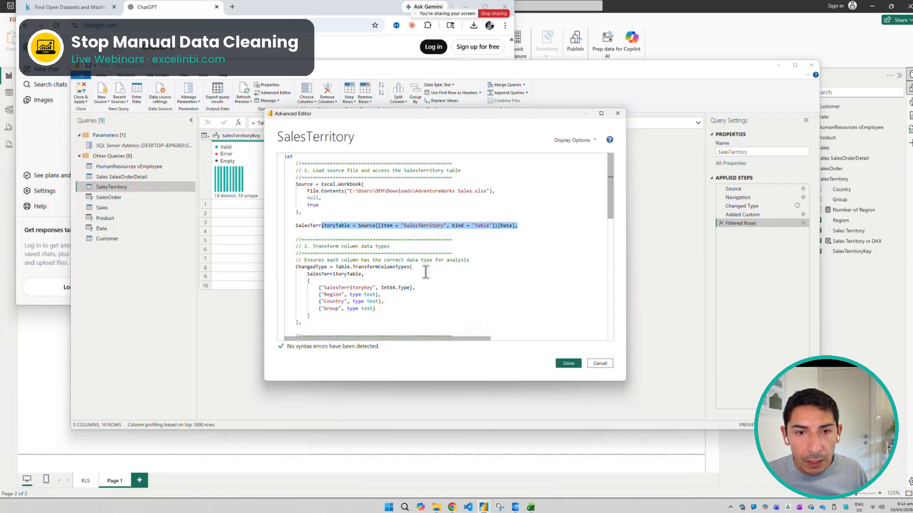
scroll(421, 291, "down", 2)
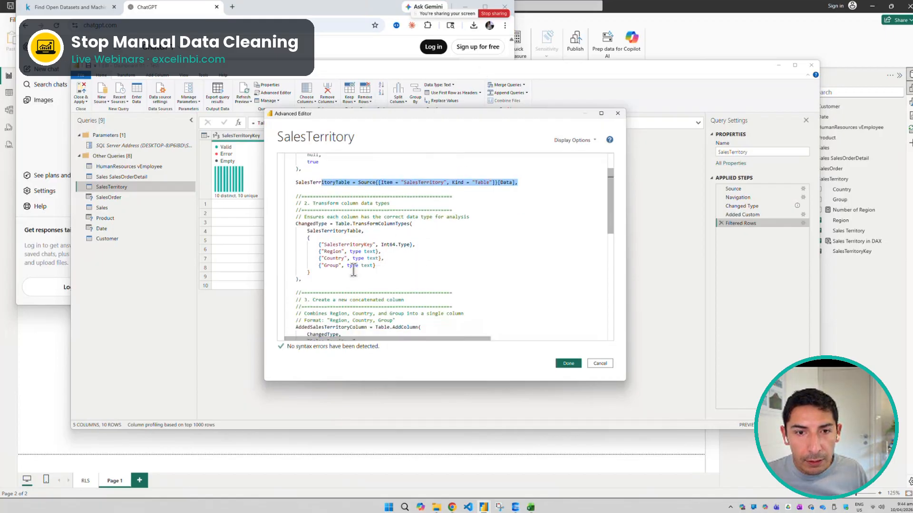
scroll(353, 271, "down", 5)
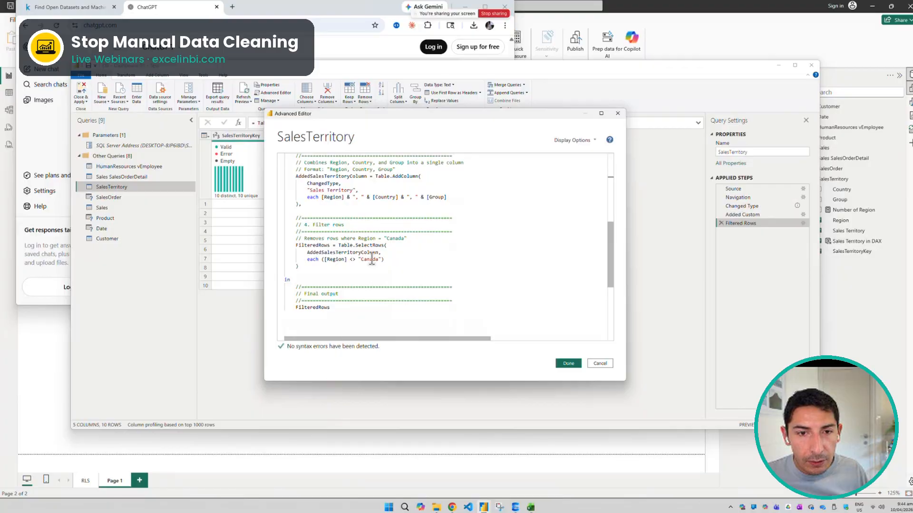
left_click_drag(384, 259, 319, 255)
left_click(424, 257)
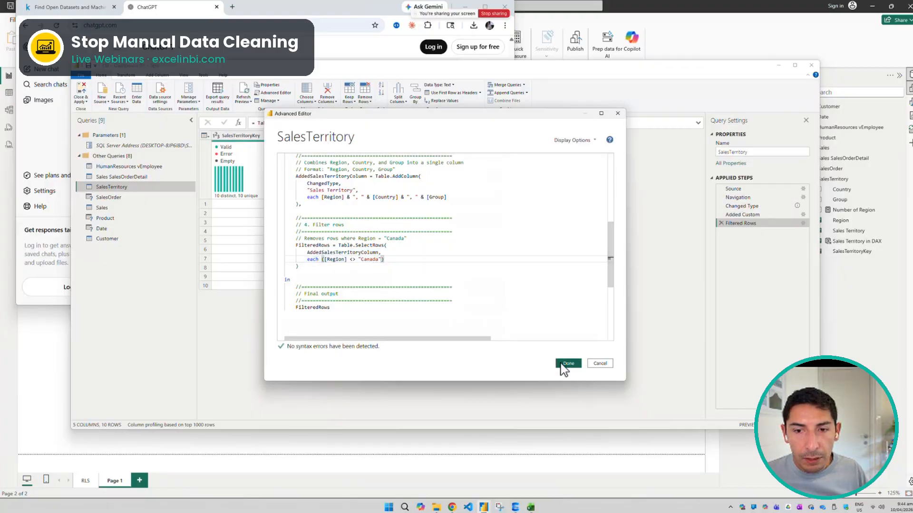
left_click(561, 364)
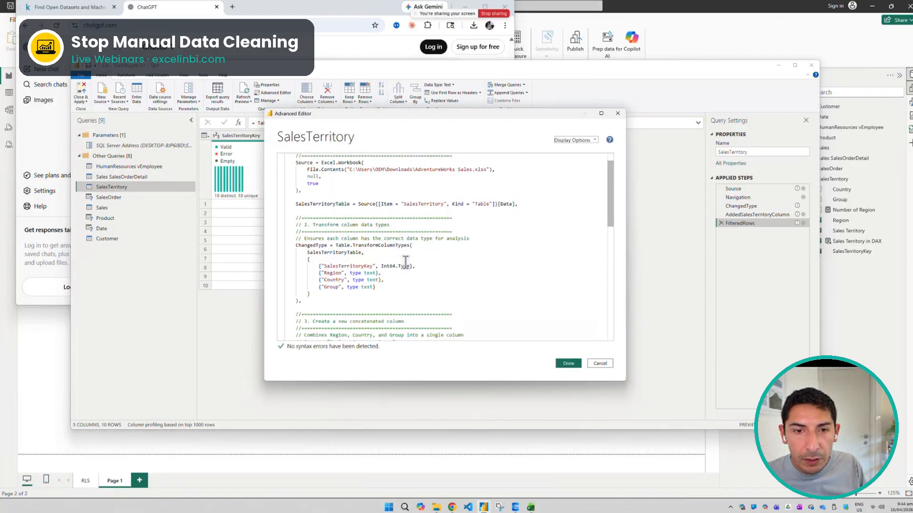
Examine the FilteredRows formula and reopen the Advanced Editor to read through the commented sections of the SalesTerritory code
scroll(405, 263, "down", 10)
scroll(405, 262, "up", 5)
scroll(405, 262, "up", 2)
scroll(405, 262, "up", 5)
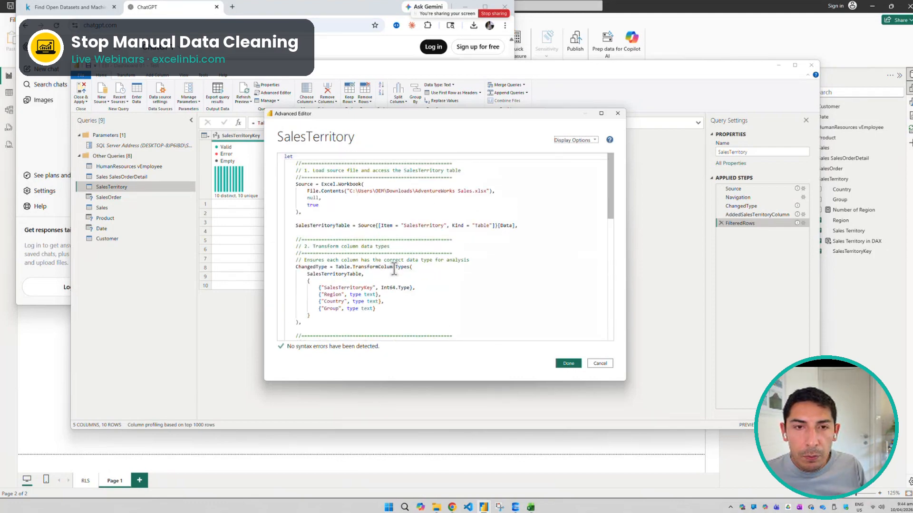
scroll(394, 269, "down", 2)
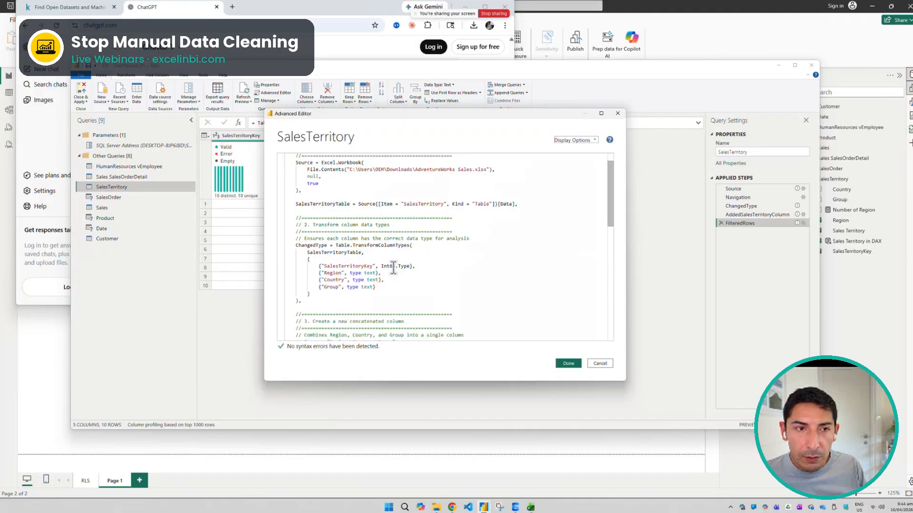
scroll(394, 269, "down", 4)
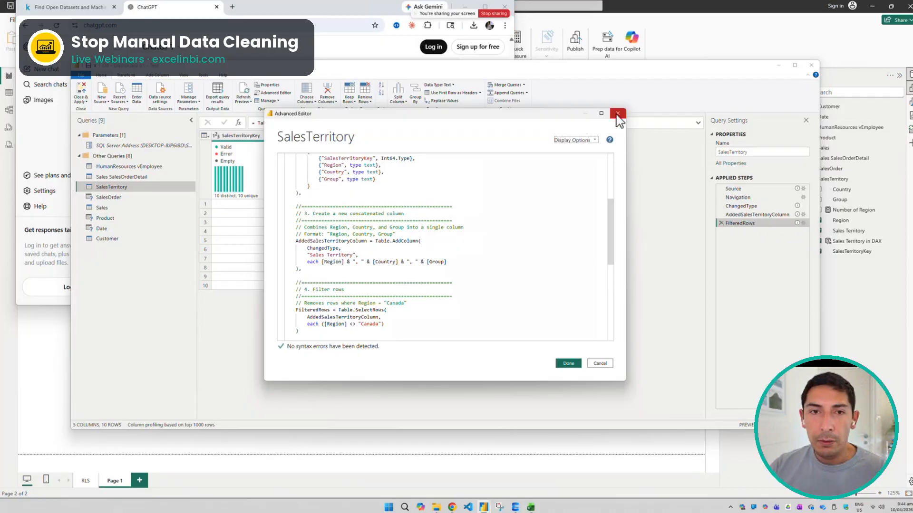
left_click(568, 363)
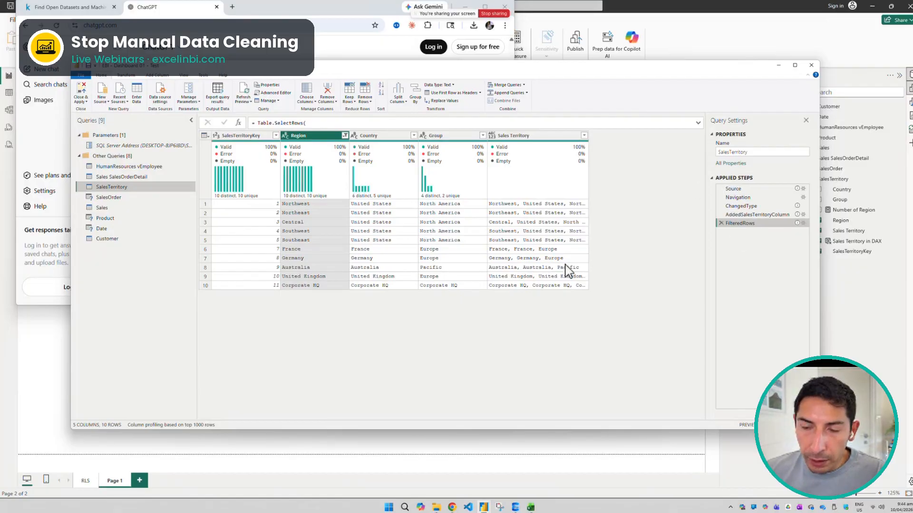
Display the SalesOrder query with its data preview reloaded, and switch to the Mac desktop with the Teams window
left_click(133, 198)
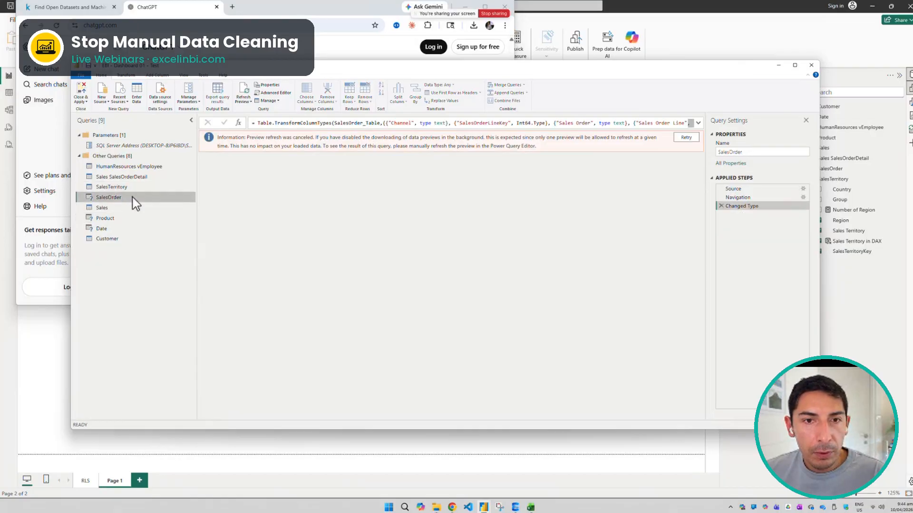
left_click(679, 137)
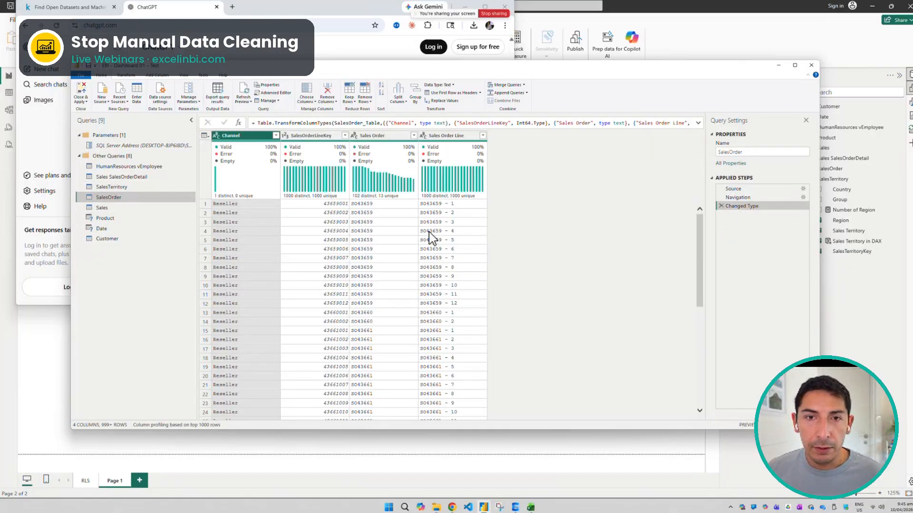
key("ctrl+Left")
key("ctrl+Left")
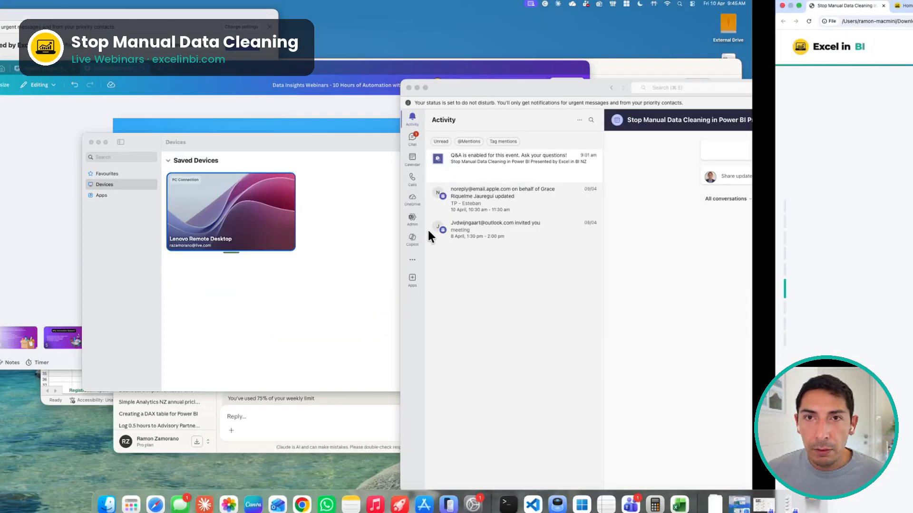
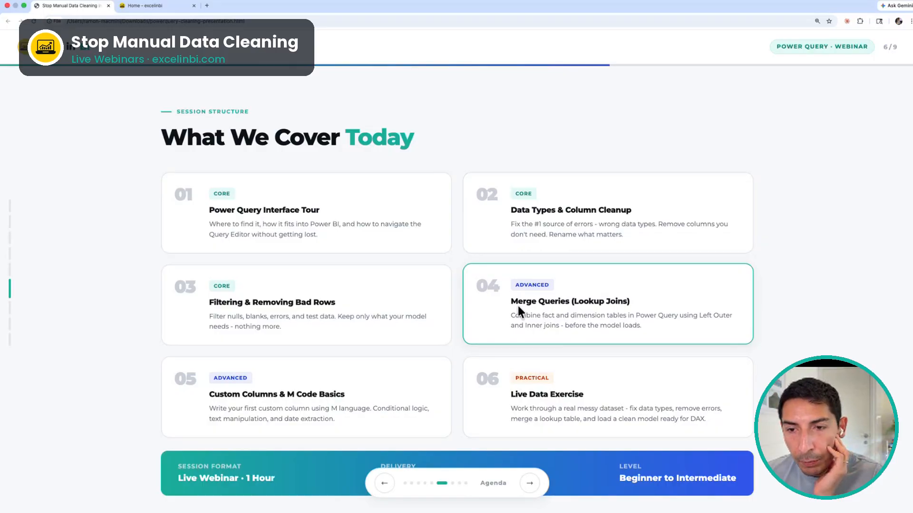
left_click_drag(518, 306, 665, 325)
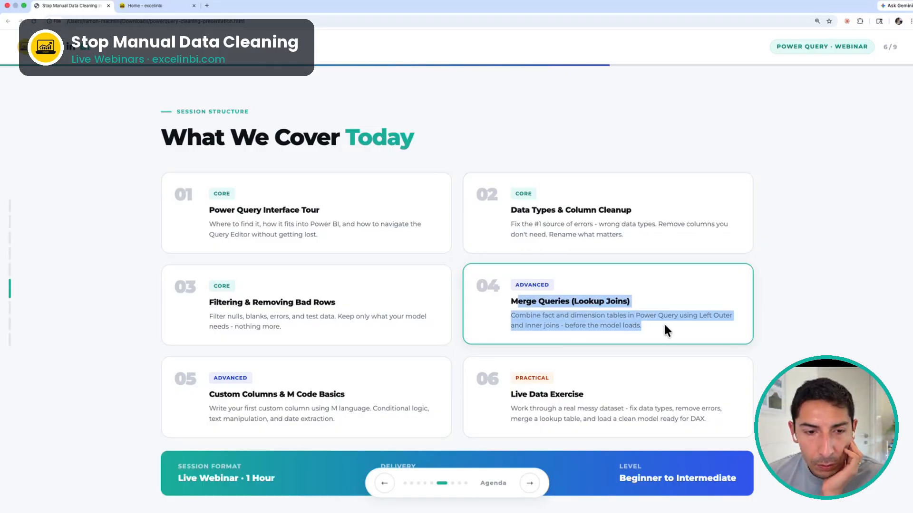
left_click(507, 294)
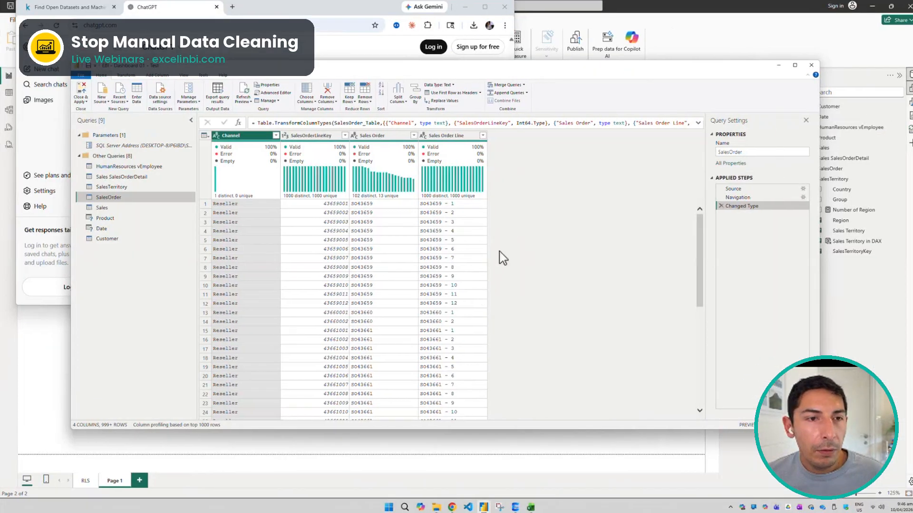
Duplicate the SalesTerritory query and move the copy directly below the original in the query list
left_click(122, 188)
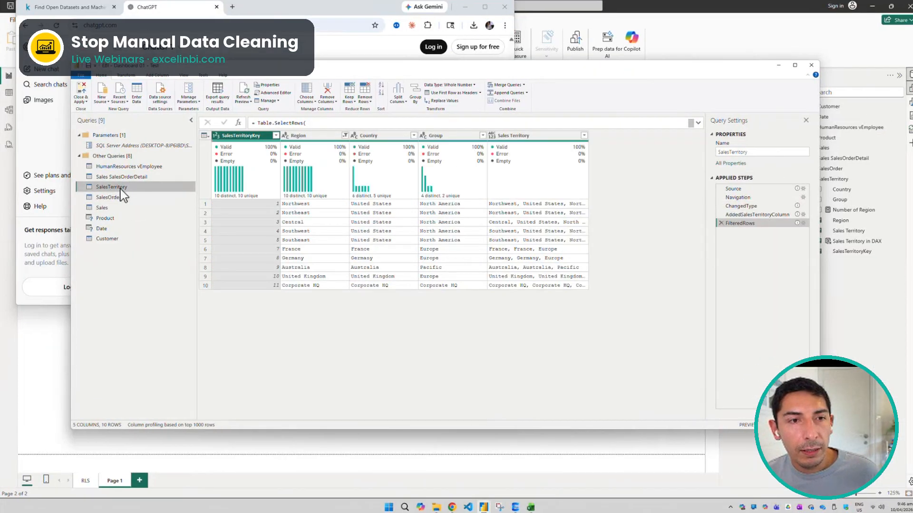
right_click(120, 189)
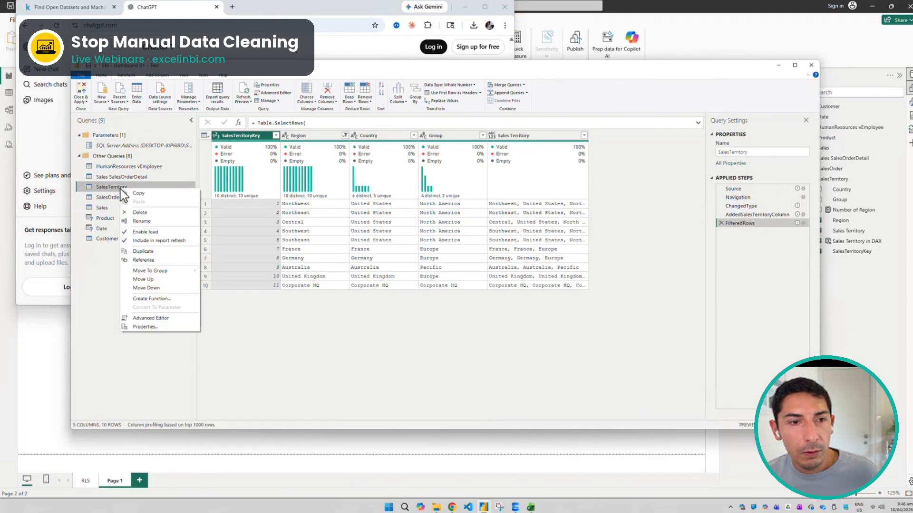
left_click(148, 250)
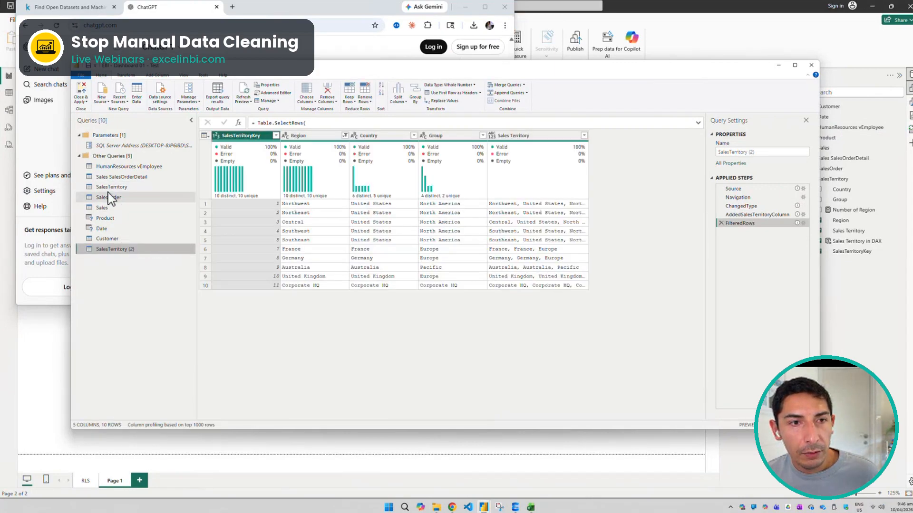
left_click(115, 188)
left_click(115, 248)
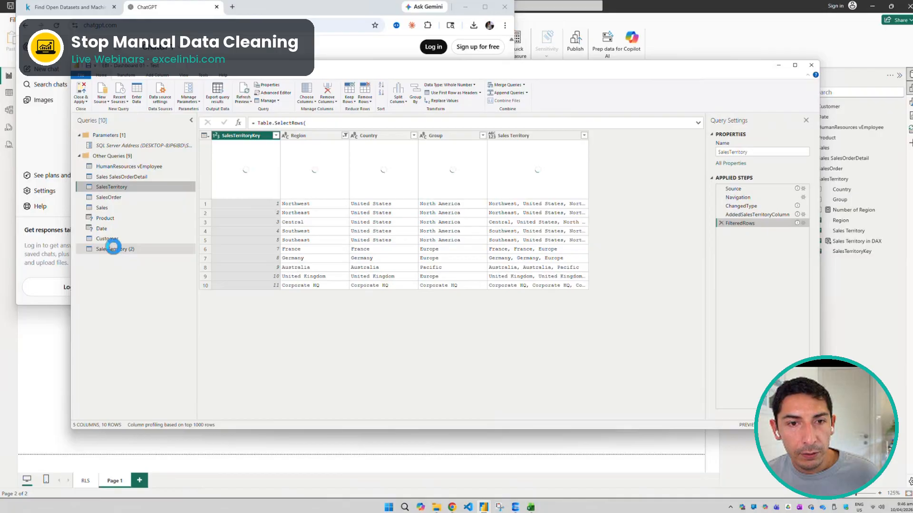
left_click(112, 190)
left_click(124, 249)
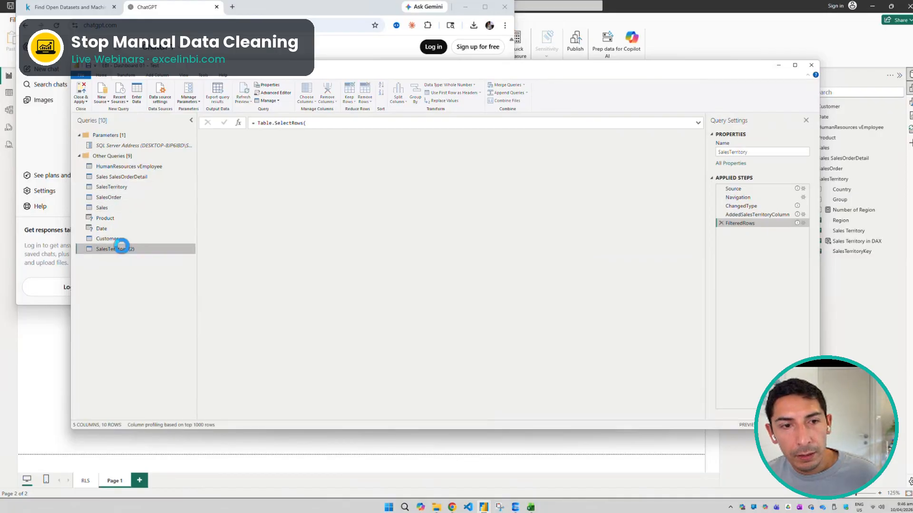
double_click(127, 249)
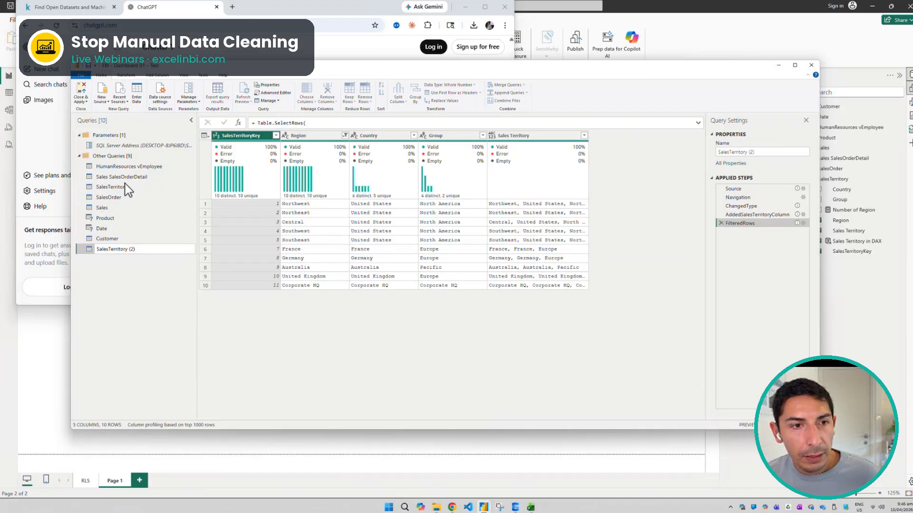
left_click_drag(113, 249, 132, 194)
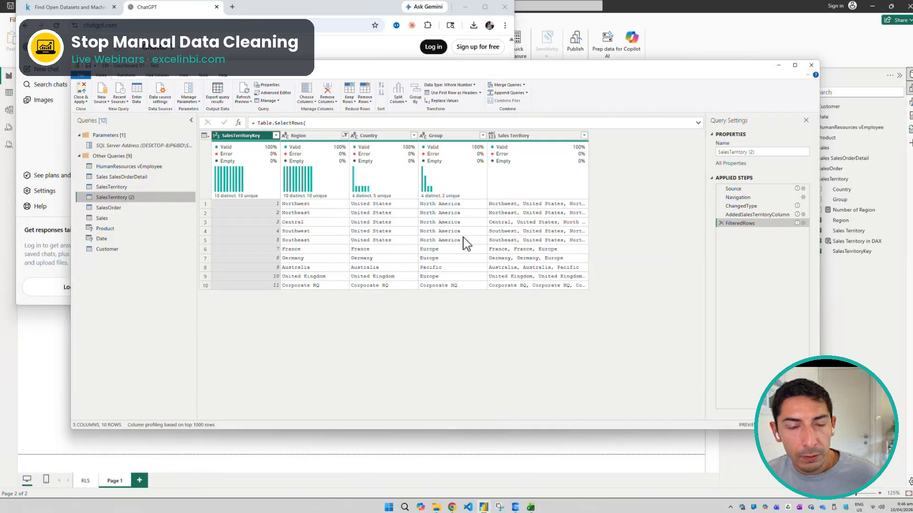
Replace the value Southwest with Southeast in the Region column of SalesTerritory (2)
left_click(304, 231)
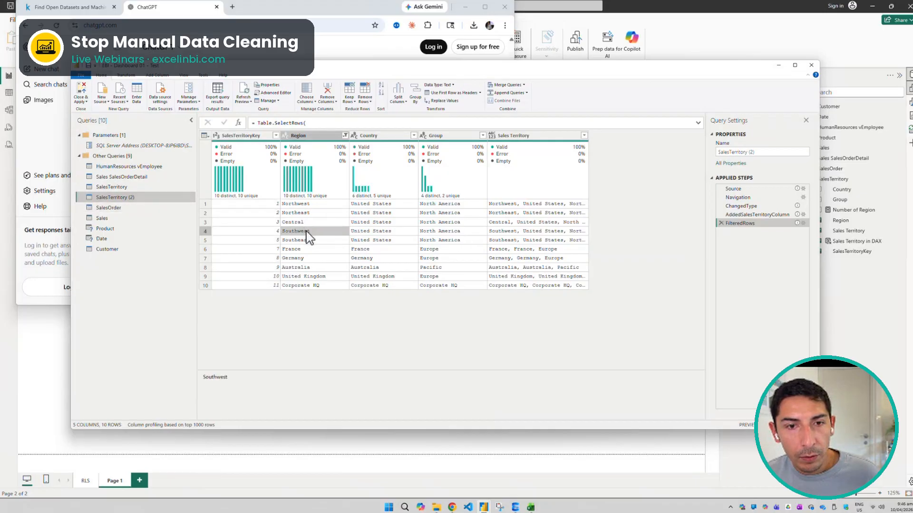
right_click(306, 231)
left_click(339, 254)
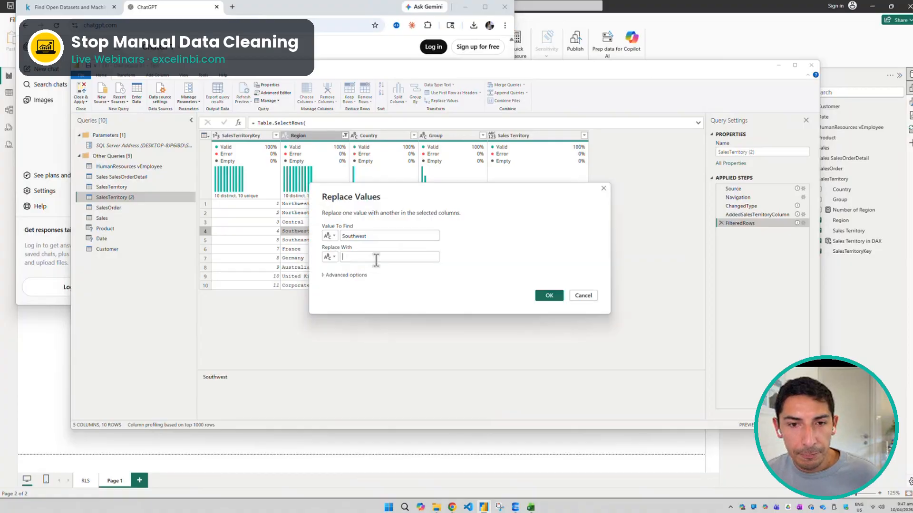
type("S")
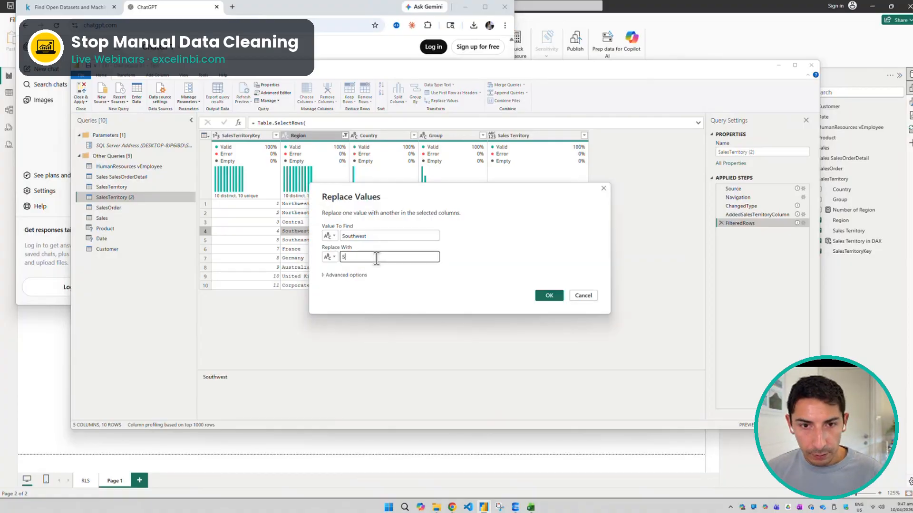
type("owu")
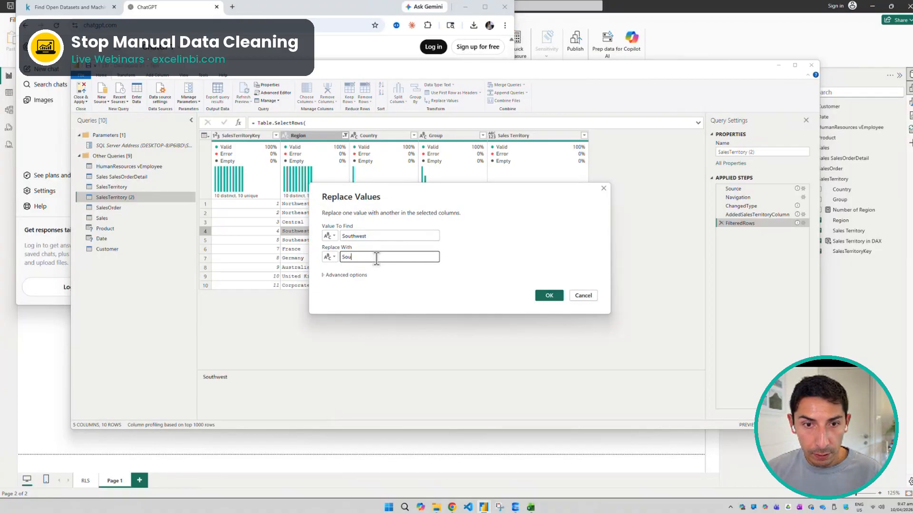
type("thS")
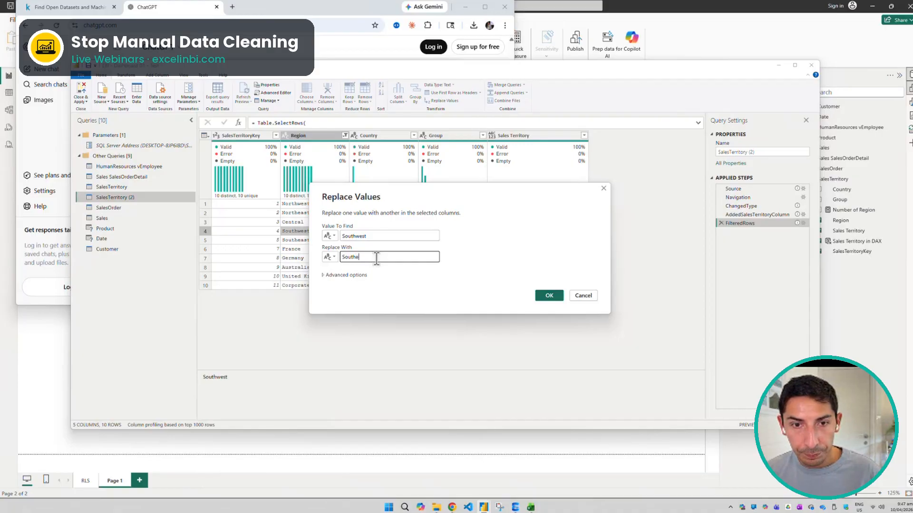
type("ast")
left_click(548, 295)
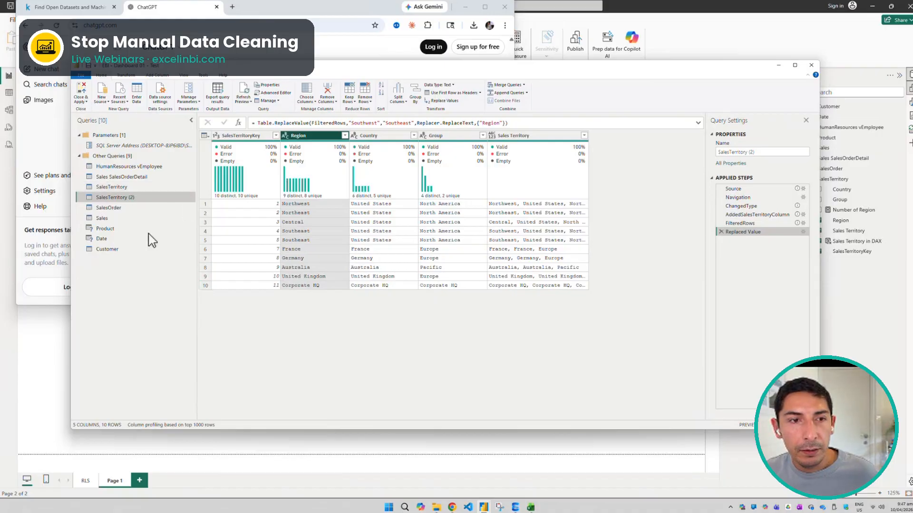
Select the SalesTerritory and SalesTerritory (2) queries together and look for a command that combines them
left_click(112, 187)
left_click(113, 197)
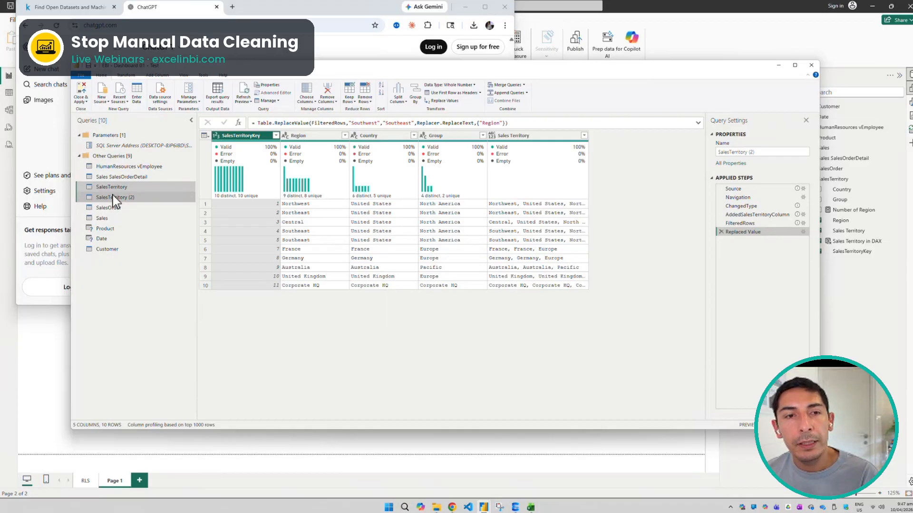
right_click(113, 194)
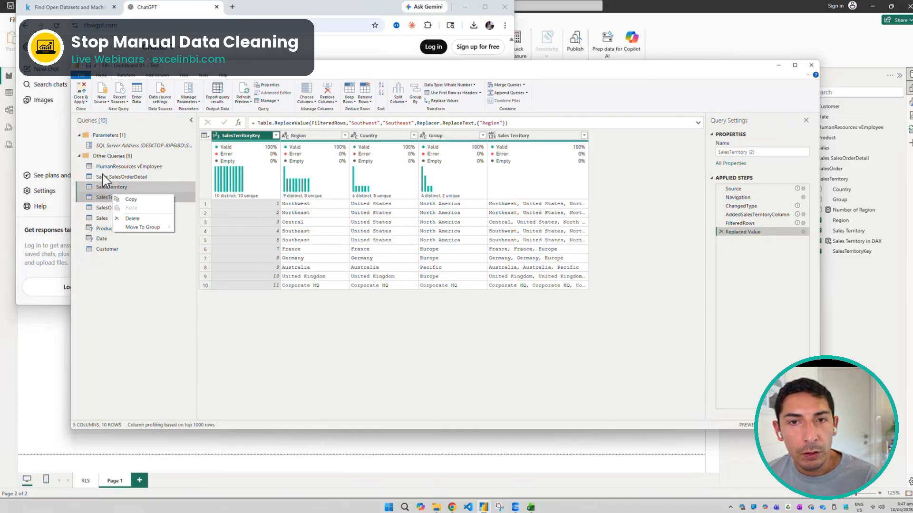
left_click(112, 187)
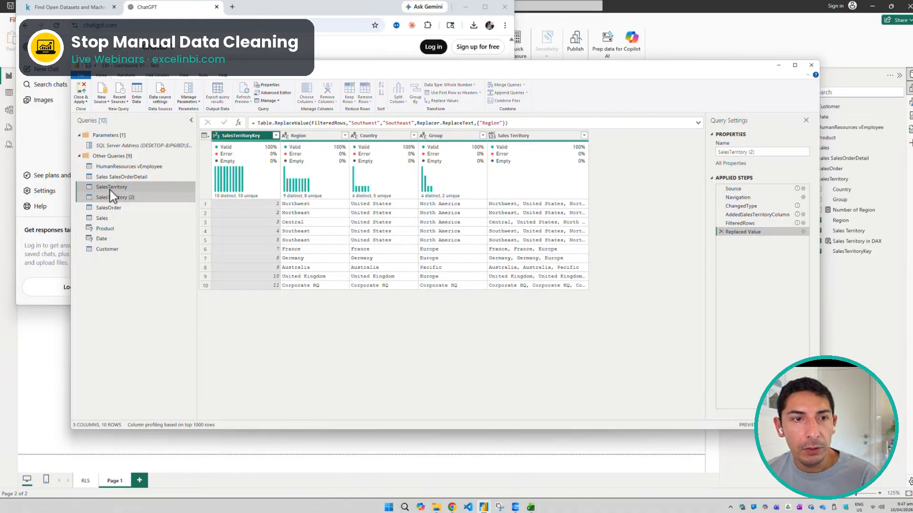
left_click(126, 196)
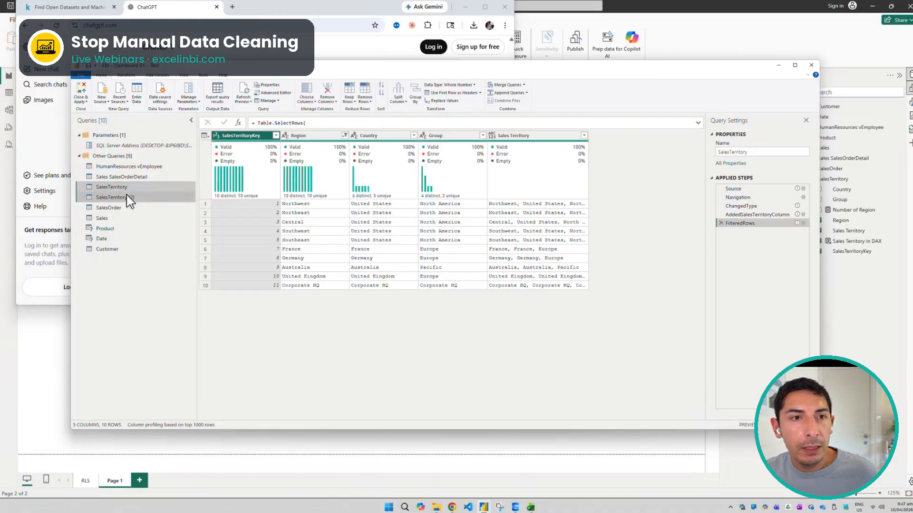
left_click(125, 76)
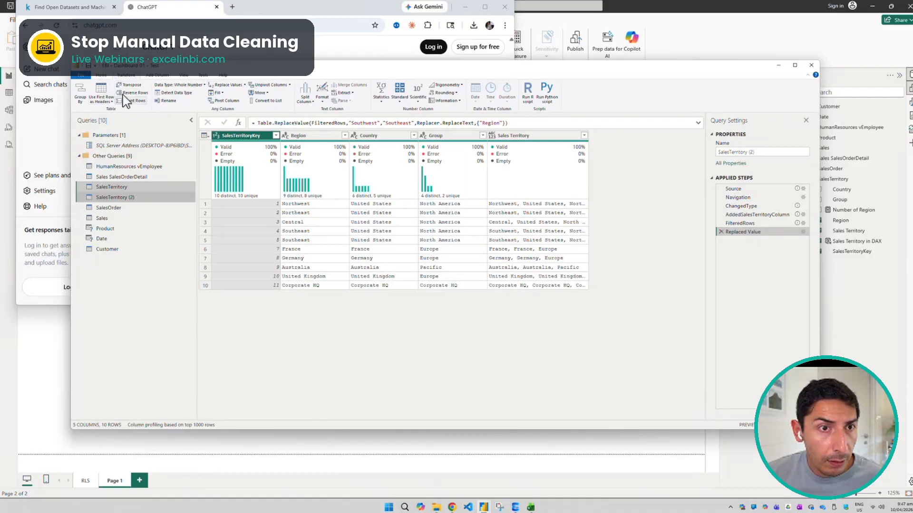
left_click(157, 75)
left_click(185, 76)
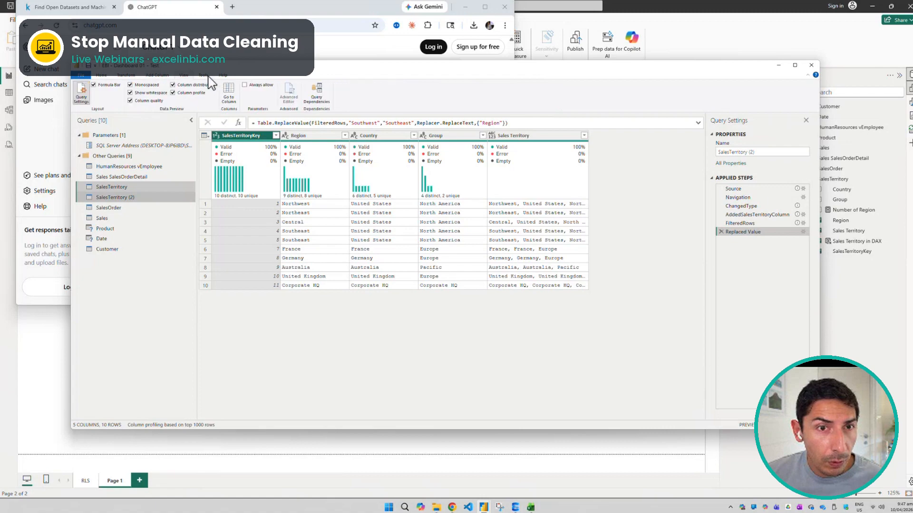
left_click(208, 76)
left_click(108, 75)
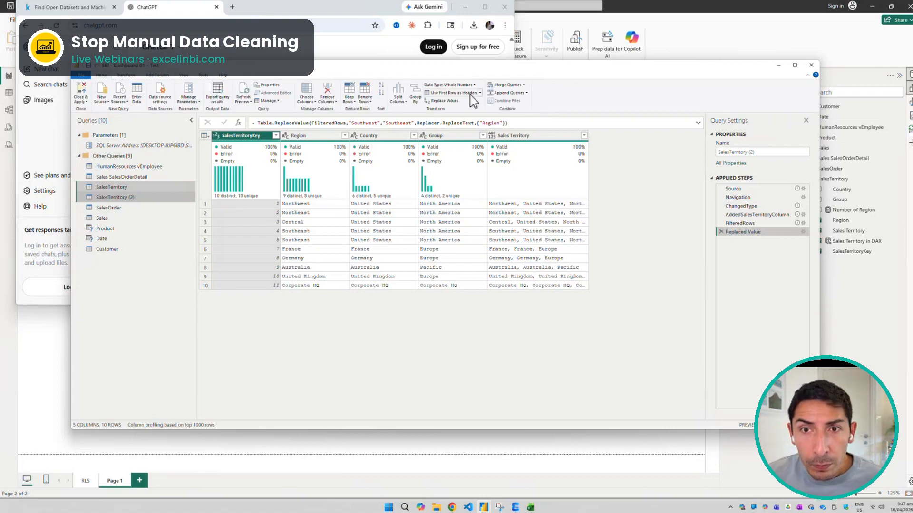
Append SalesTerritory (2) to itself with a two-table append
left_click(520, 93)
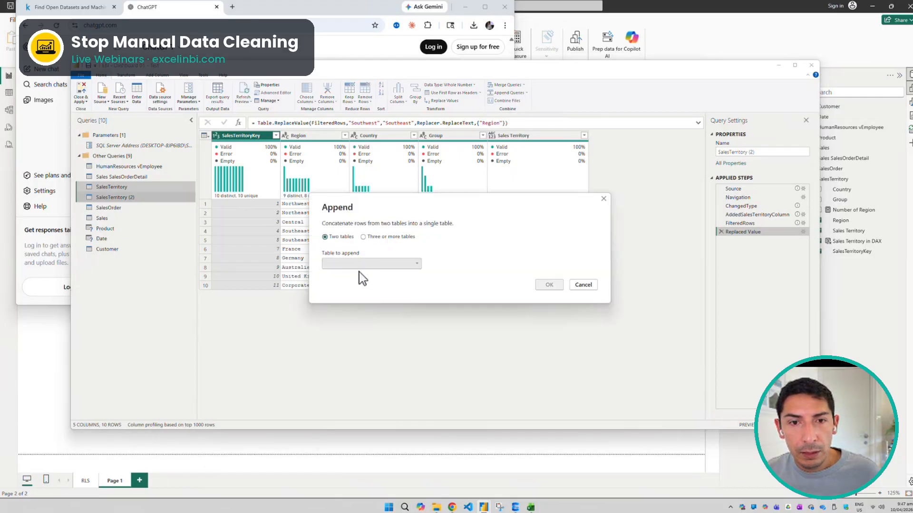
left_click(372, 264)
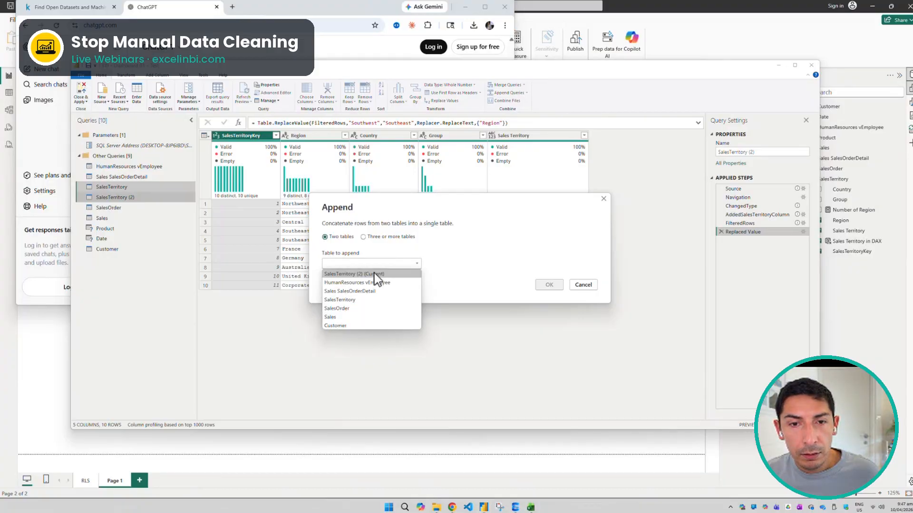
left_click(373, 274)
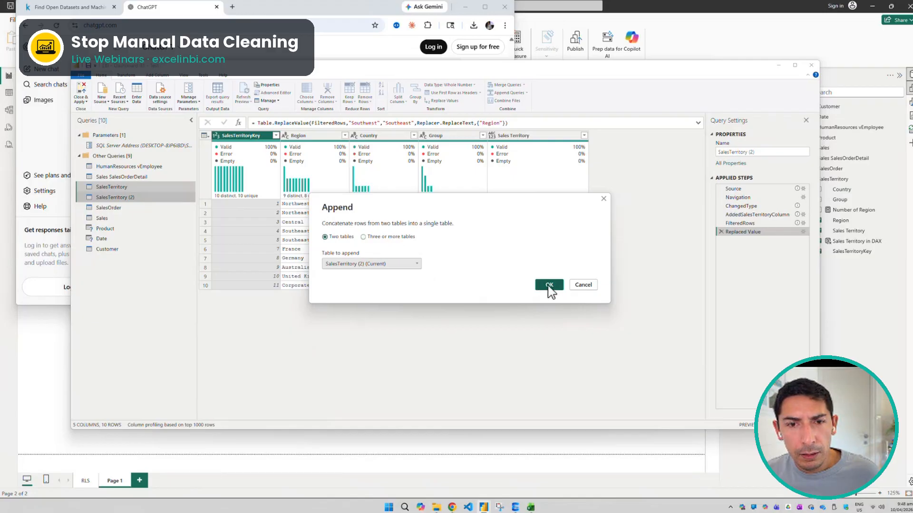
left_click(396, 265)
left_click(460, 259)
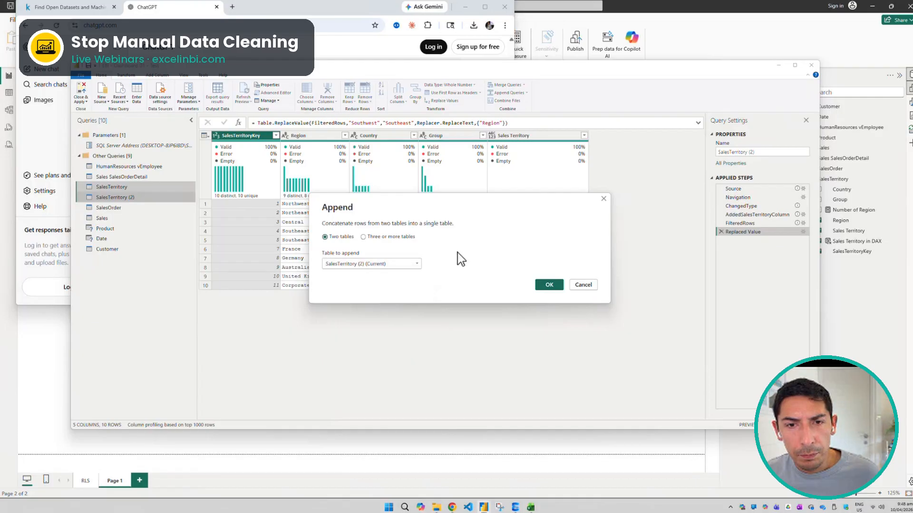
left_click(551, 287)
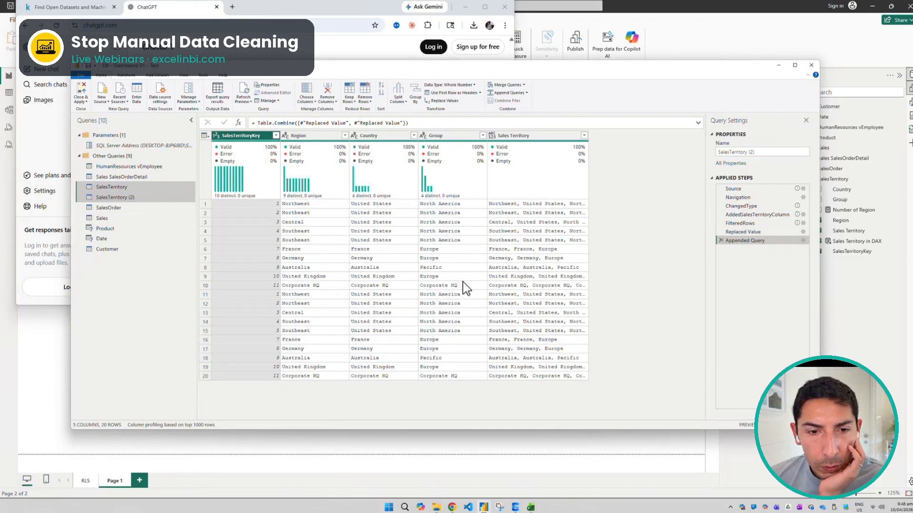
Examine the rows of the appended SalesTerritory (2) table, comparing the repeated regions
left_click(567, 257)
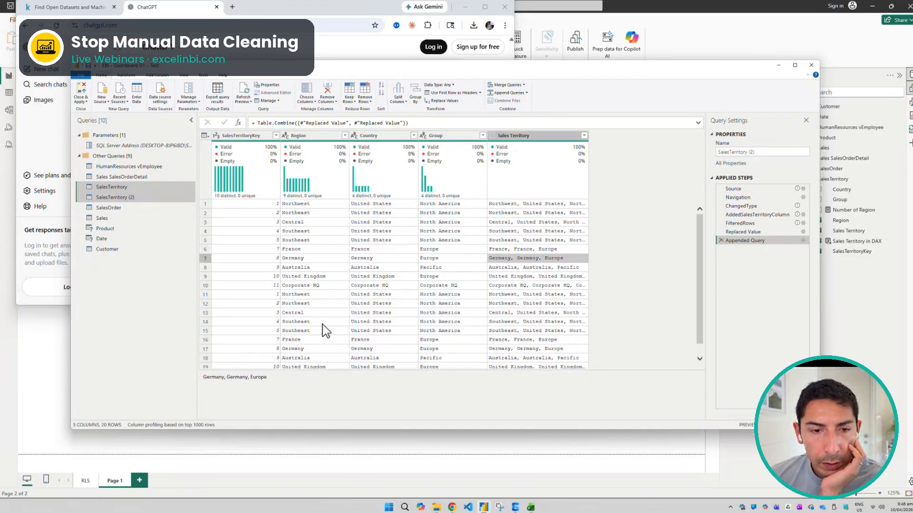
scroll(333, 324, "down", 1)
scroll(333, 327, "up", 1)
scroll(287, 343, "down", 1)
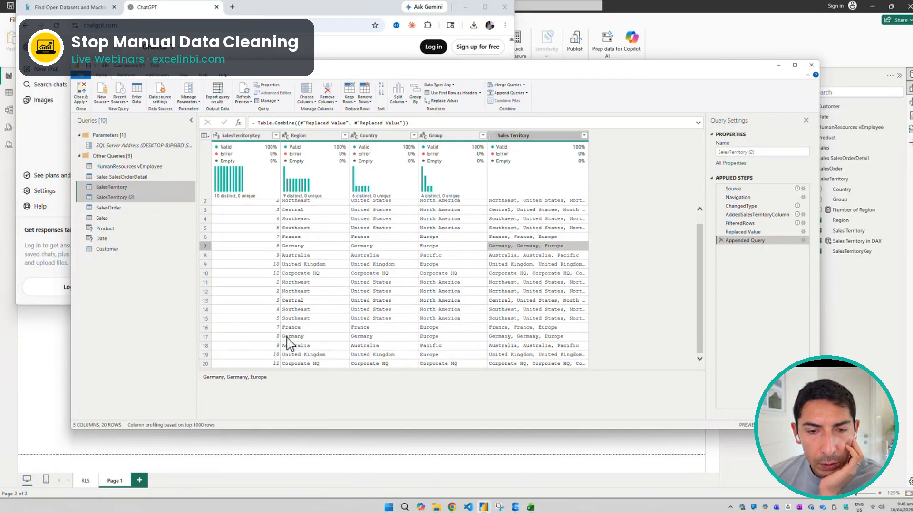
scroll(312, 338, "up", 1)
scroll(312, 332, "down", 1)
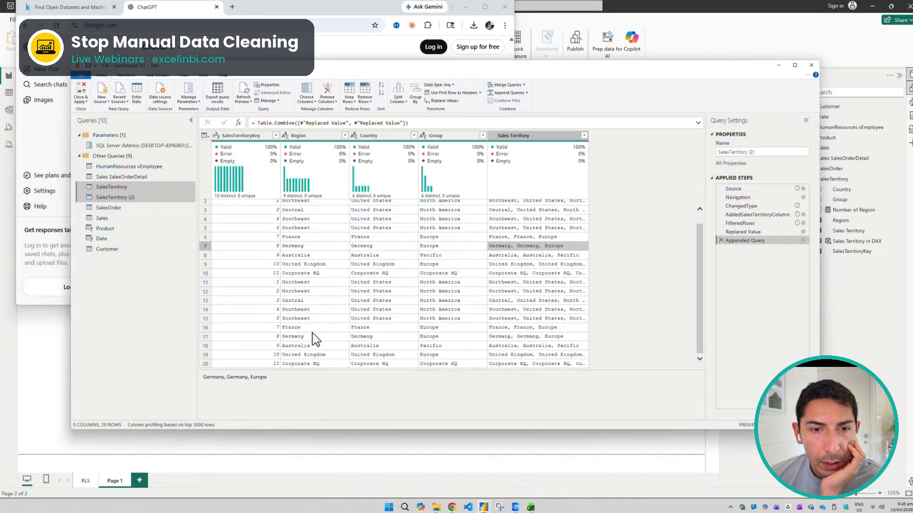
Look through the SalesOrder and Sales data, and display the Product query with its preview reloaded
left_click(121, 206)
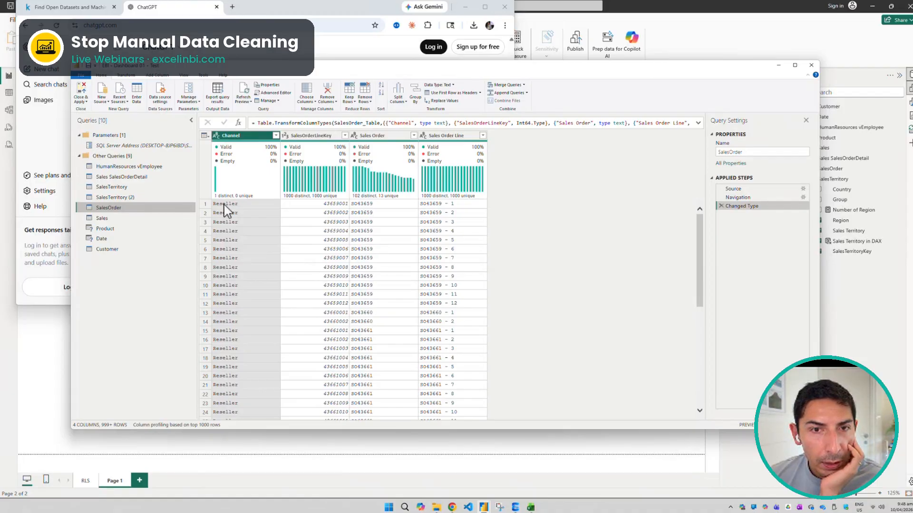
left_click(142, 221)
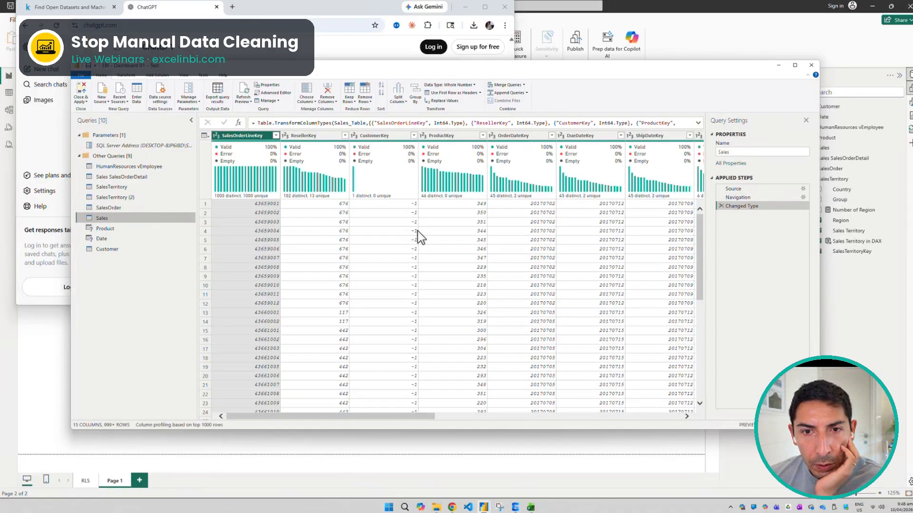
scroll(417, 230, "down", 1)
scroll(417, 230, "right", 5)
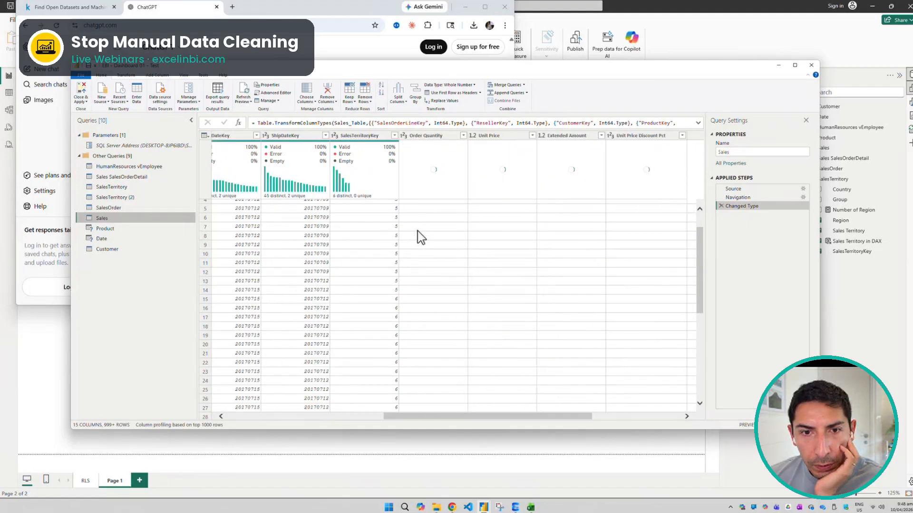
left_click(164, 229)
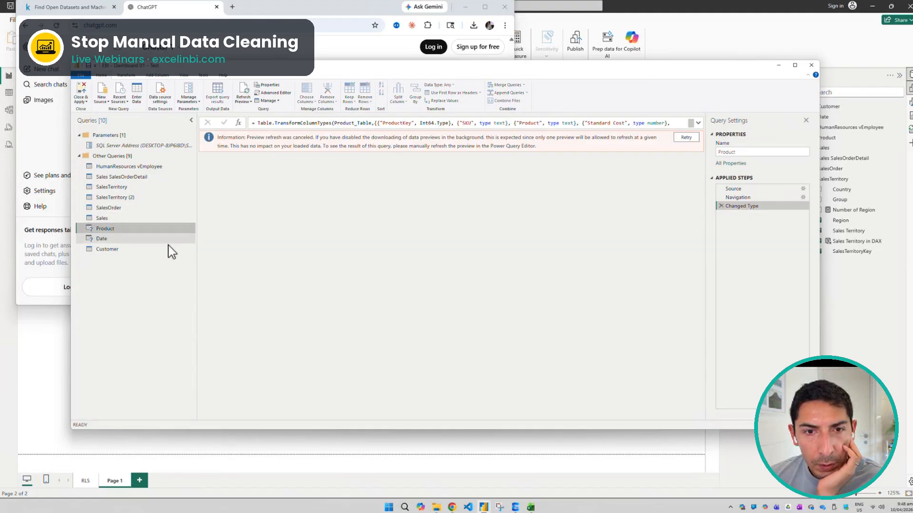
left_click(684, 138)
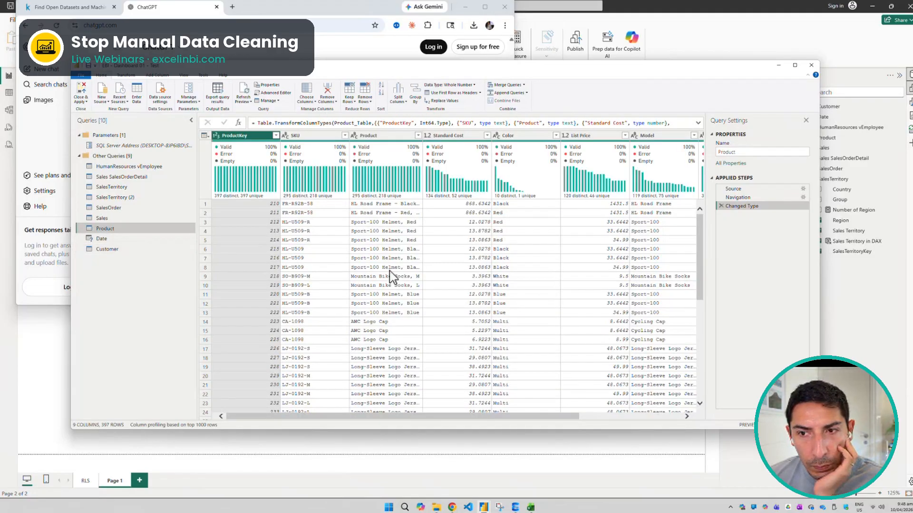
Look through the Product, Customer, SalesTerritory, SalesTerritory (2) and Sales SalesOrderDetail queries, examining their columns for a possible merge key
scroll(391, 277, "right", 3)
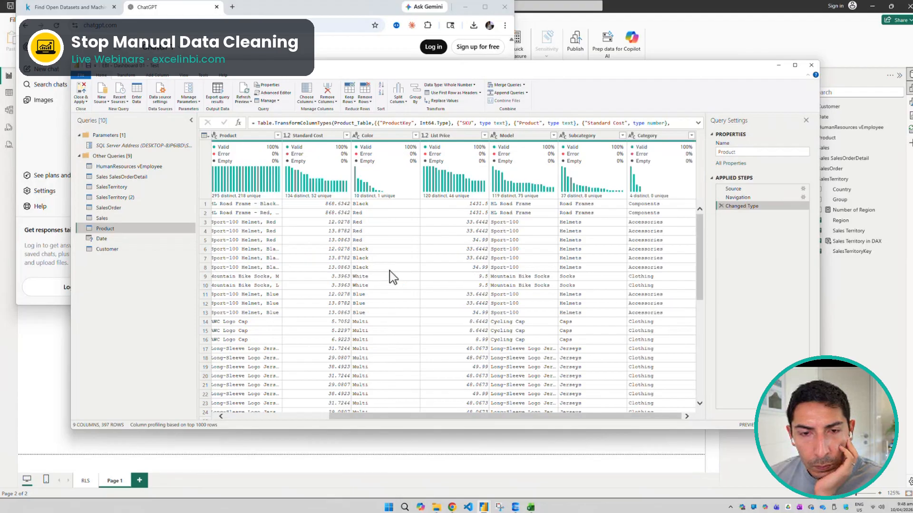
left_click(119, 239)
left_click(120, 248)
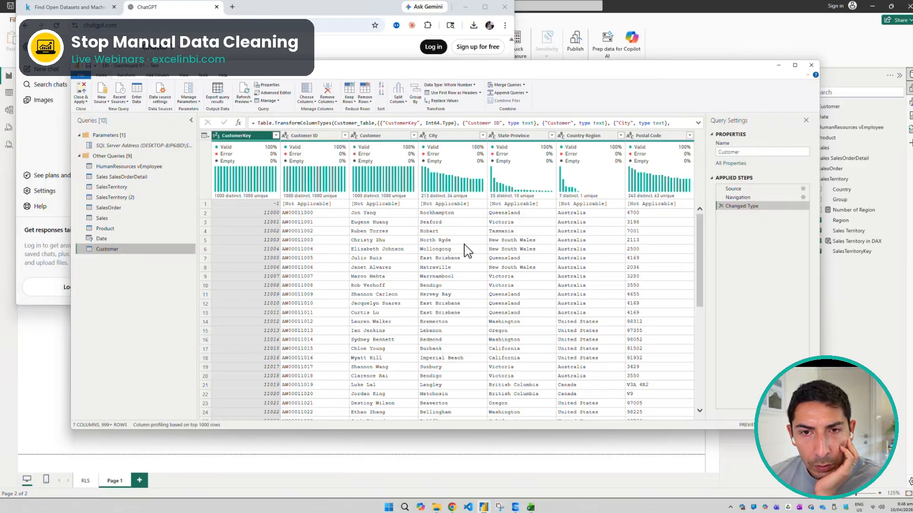
left_click(114, 189)
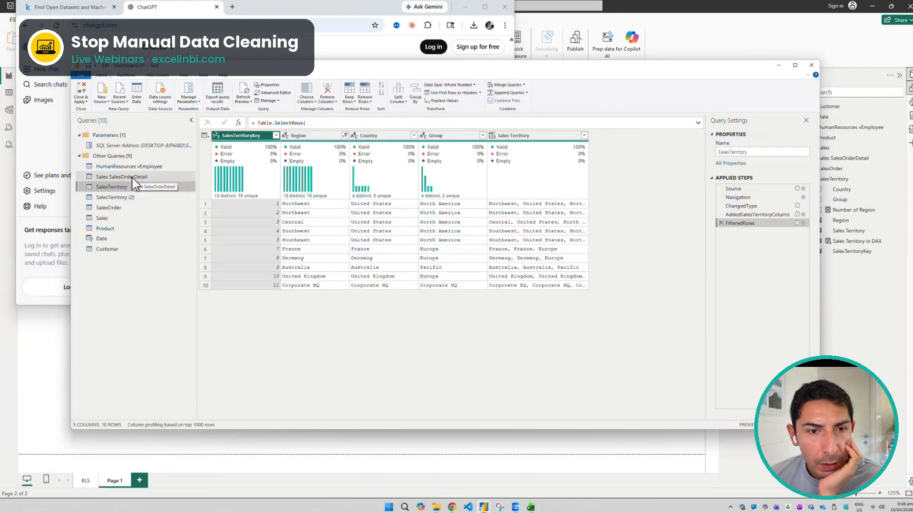
left_click(122, 196)
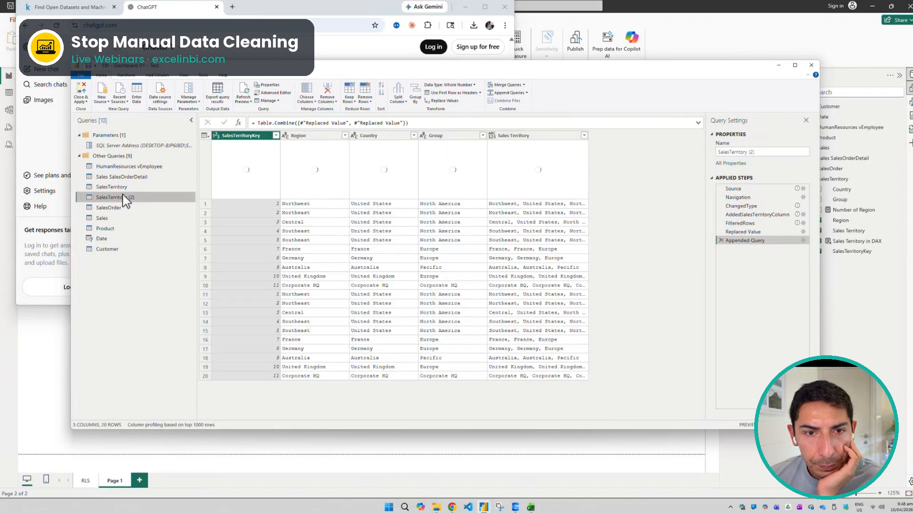
left_click(133, 177)
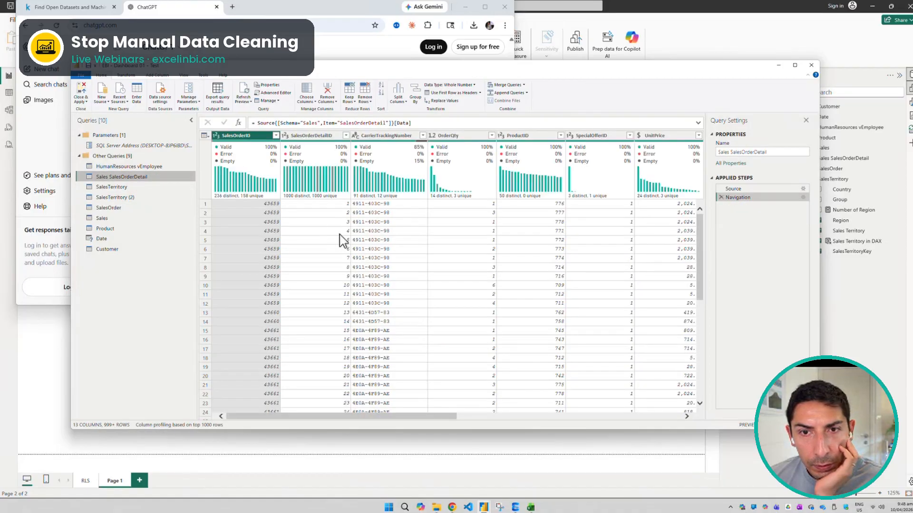
scroll(328, 228, "right", 5)
scroll(339, 235, "right", 4)
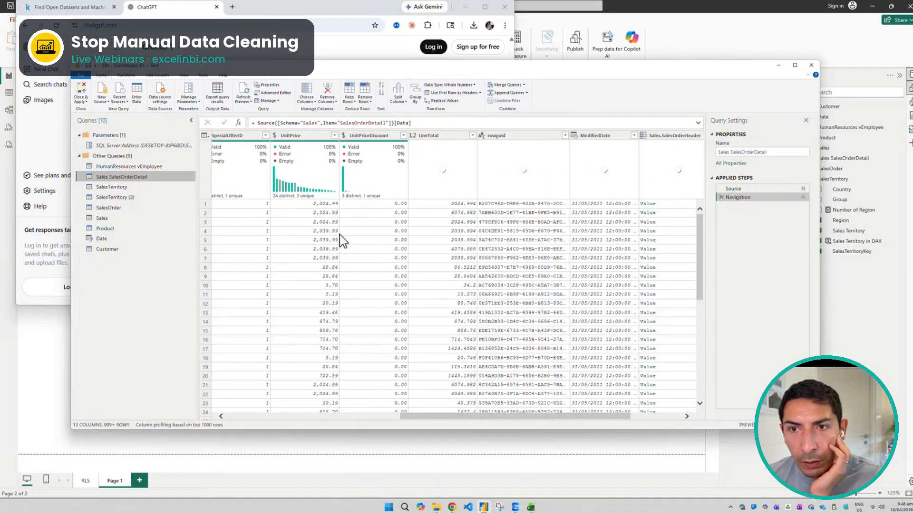
scroll(339, 235, "left", 7)
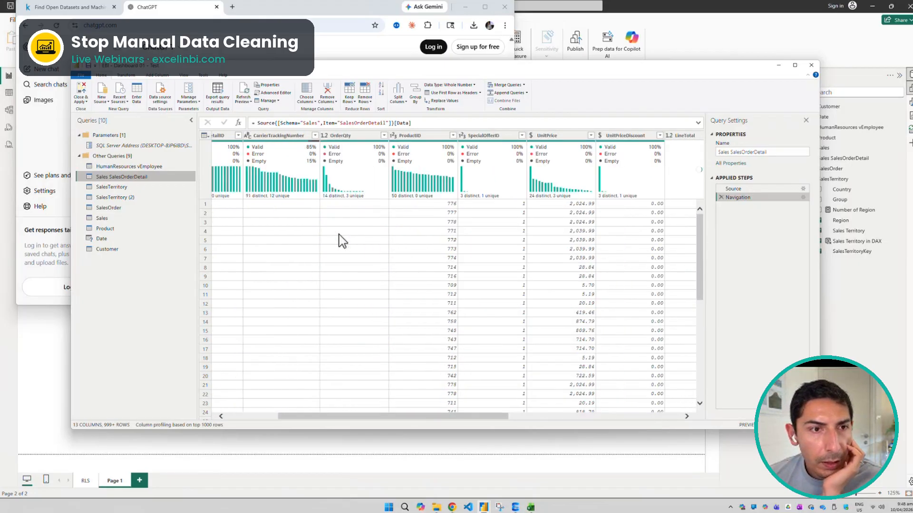
left_click(124, 187)
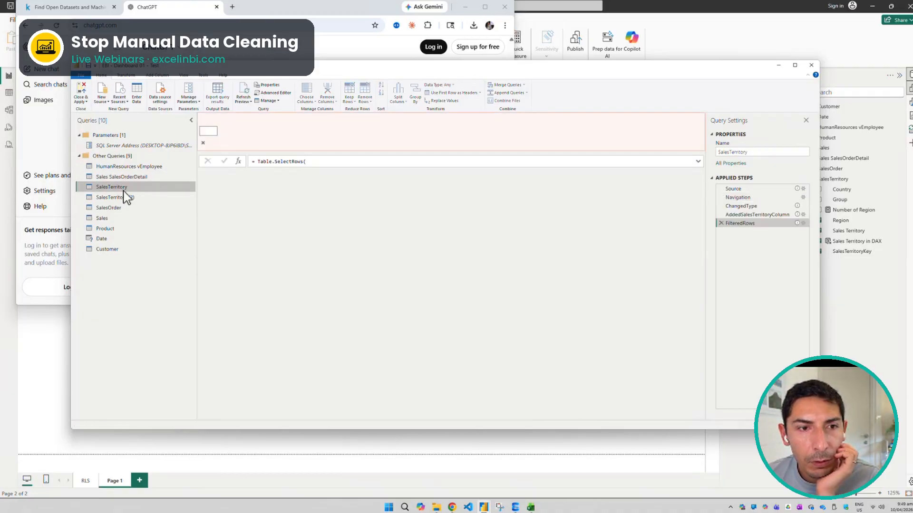
Try a left outer merge of SalesTerritory (2) with Product, matching SalesTerritoryKey to ProductKey, and close the merge without applying it
left_click(123, 197)
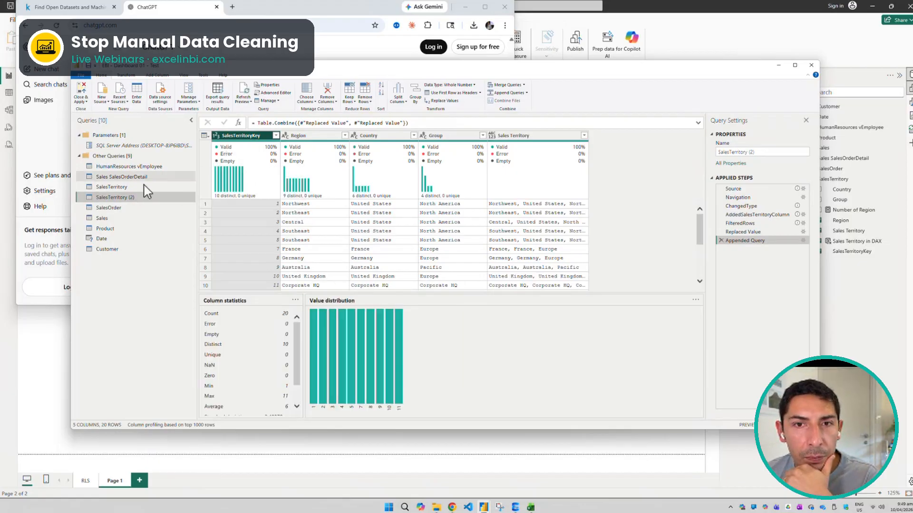
left_click(507, 85)
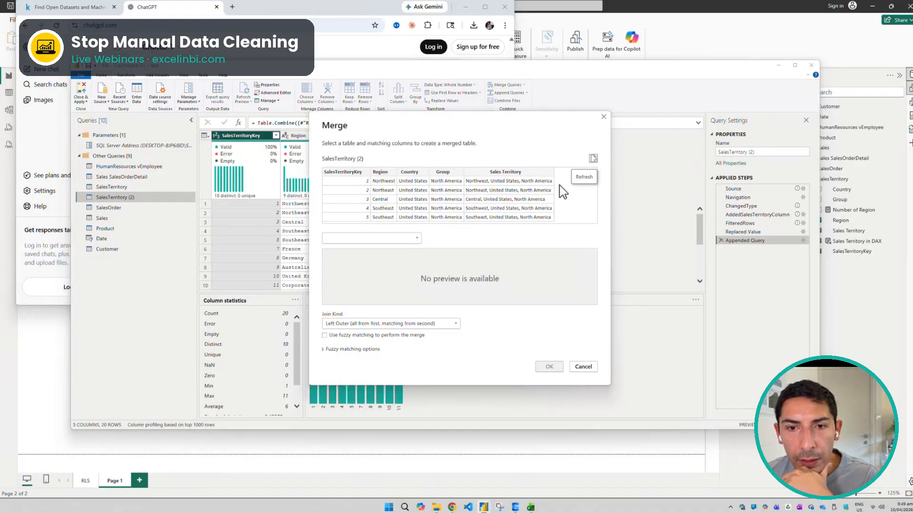
left_click(387, 241)
left_click(358, 268)
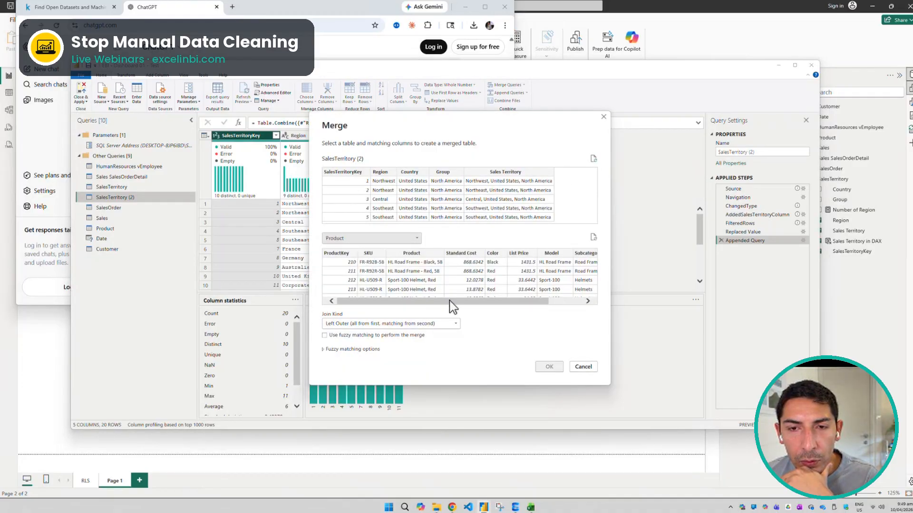
left_click(336, 252)
left_click(341, 171)
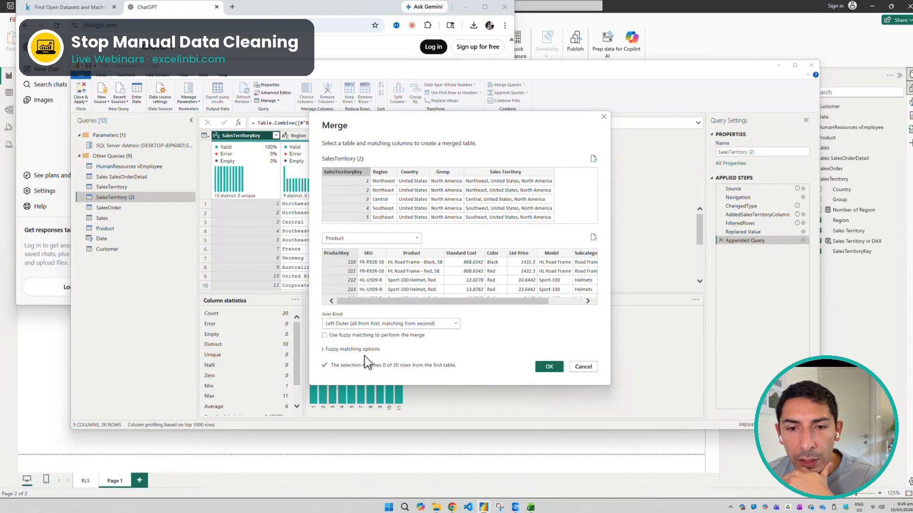
left_click_drag(534, 302, 591, 304)
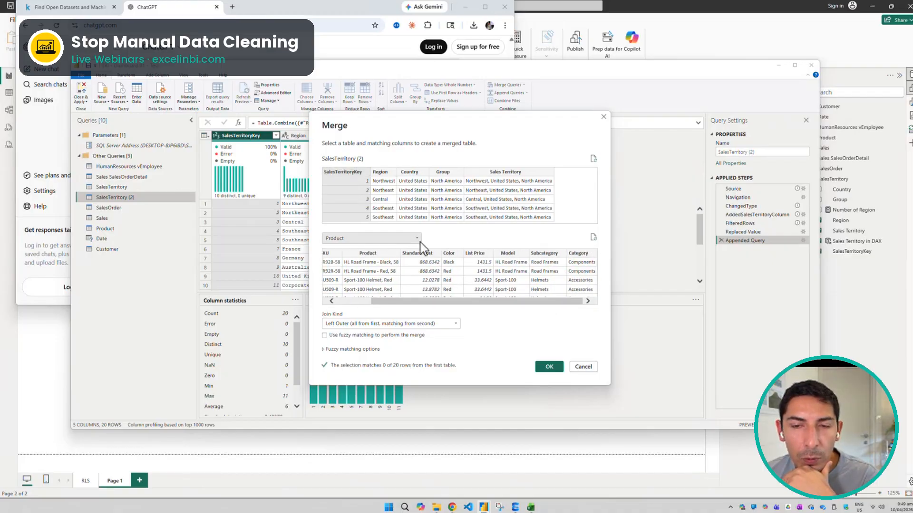
left_click_drag(460, 304, 338, 301)
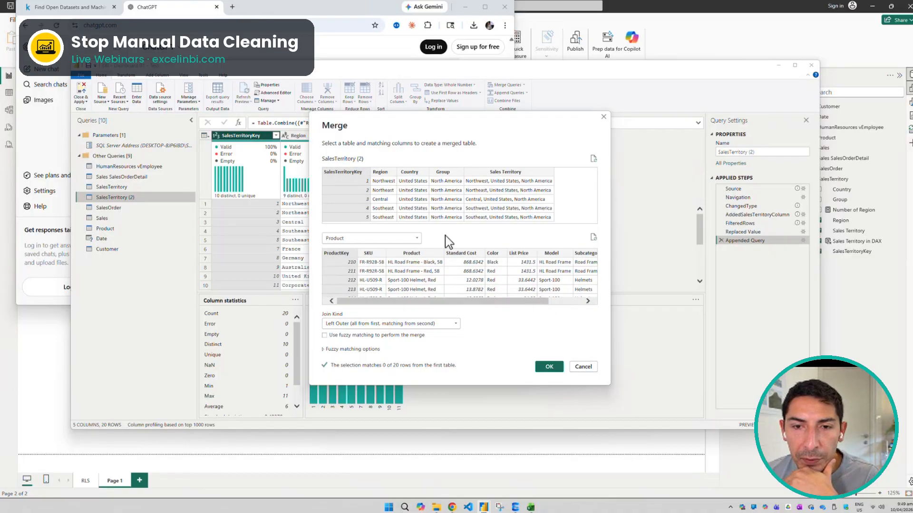
left_click(603, 115)
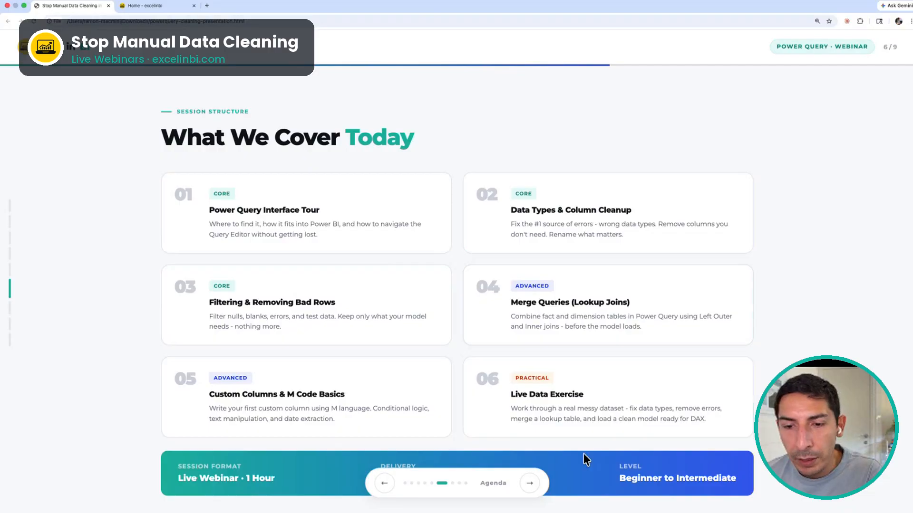
left_click(527, 484)
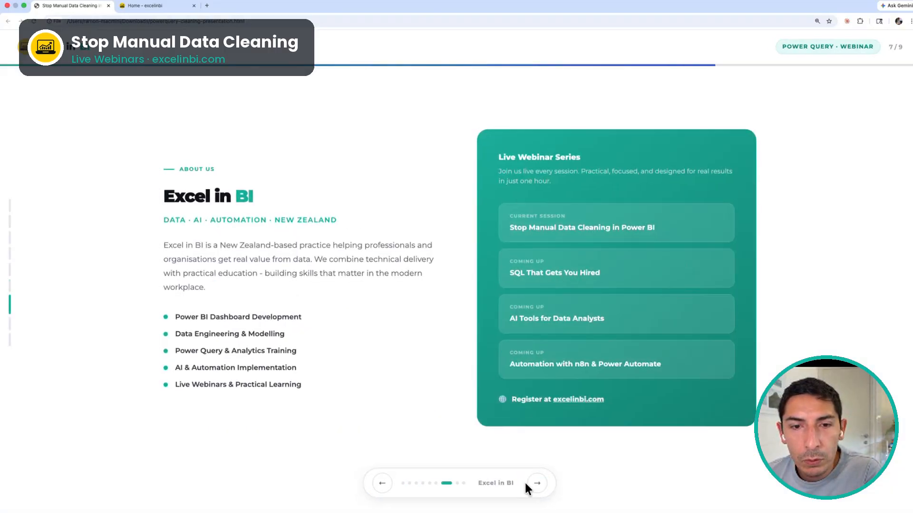
left_click(387, 488)
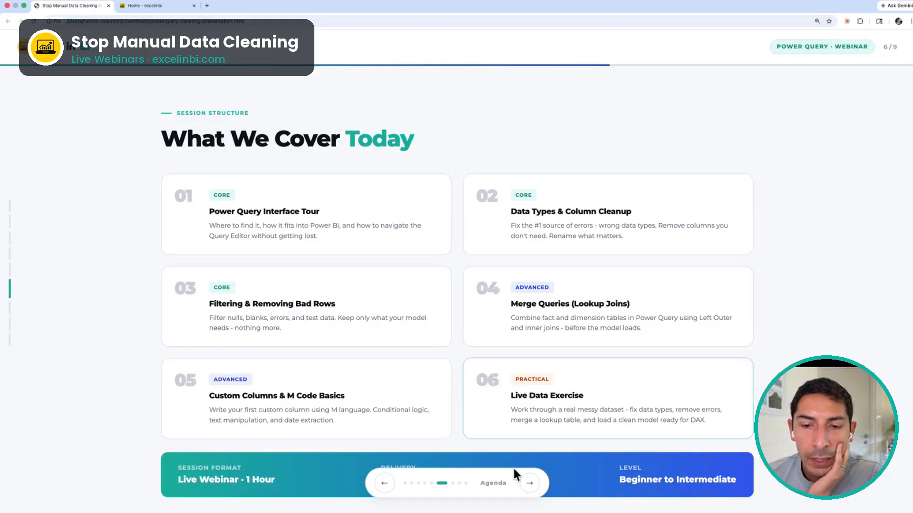
left_click(527, 485)
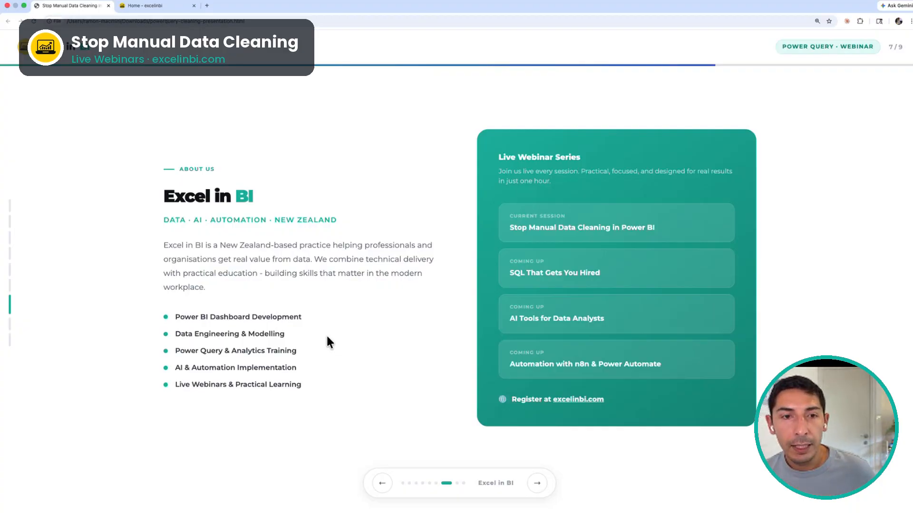
key("super+equal")
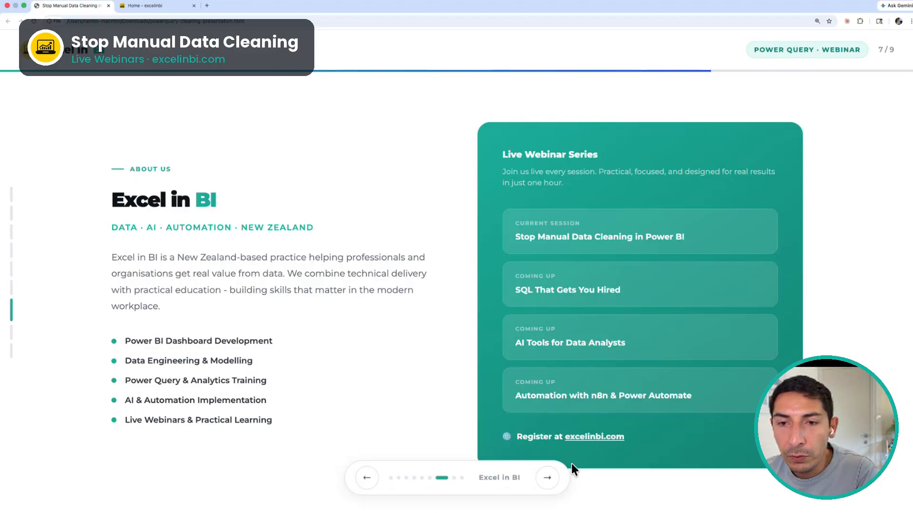
Show the Live Power Query Simulator in the browser presentation and go through its exercises from Fix Data Types to Final Clean Model
left_click(547, 477)
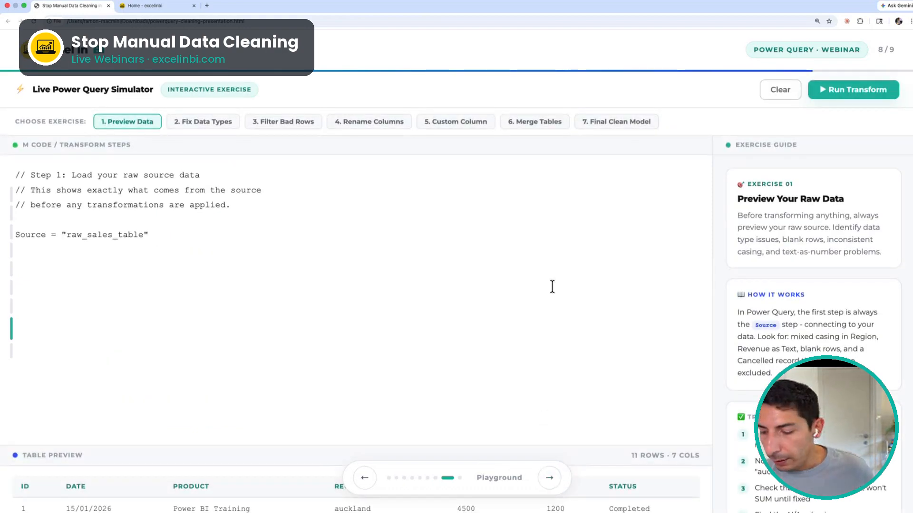
key("super+minus")
key("super+minus")
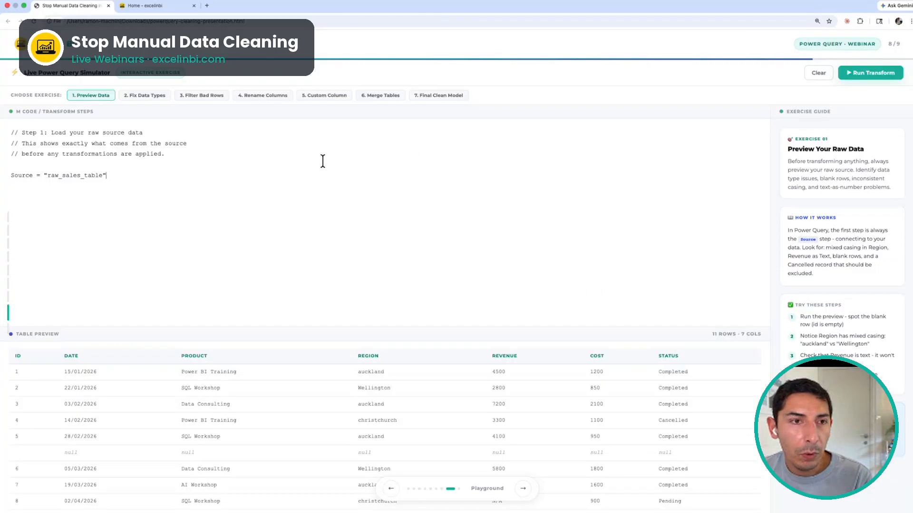
left_click(156, 101)
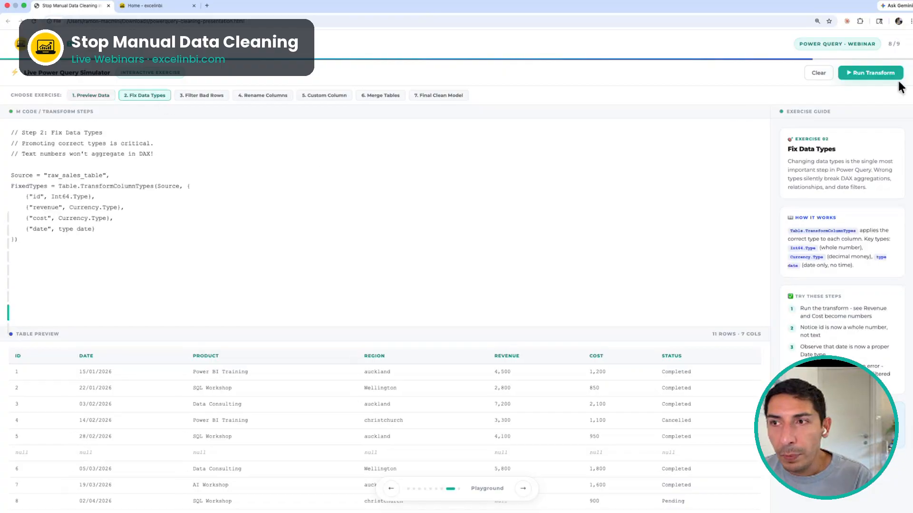
left_click(195, 95)
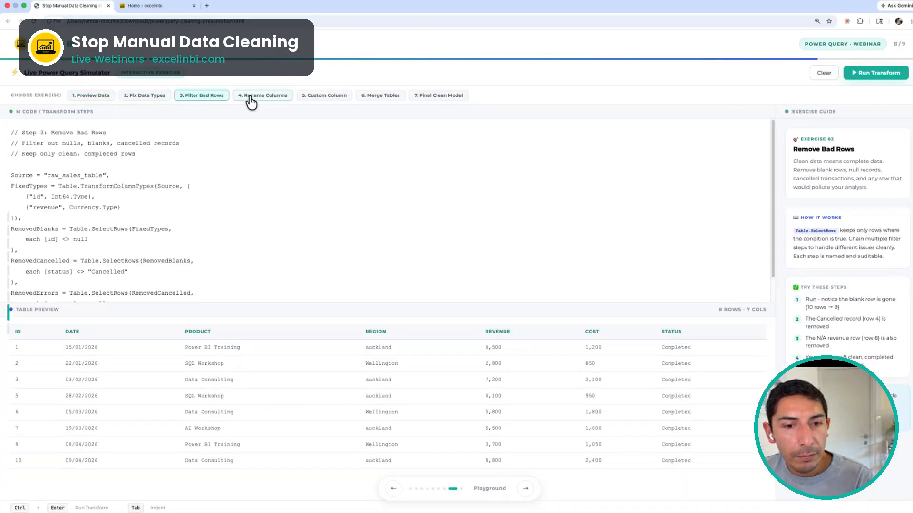
left_click(259, 96)
left_click(338, 99)
left_click(379, 97)
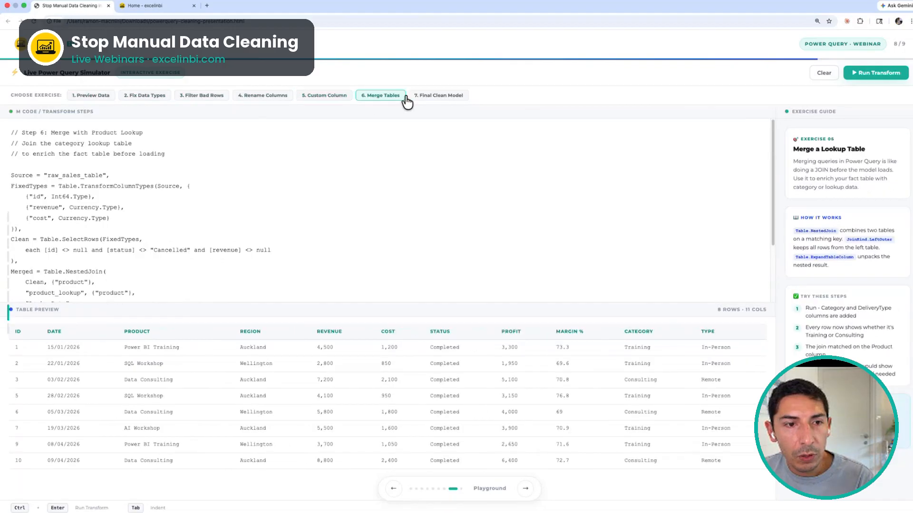
left_click(438, 97)
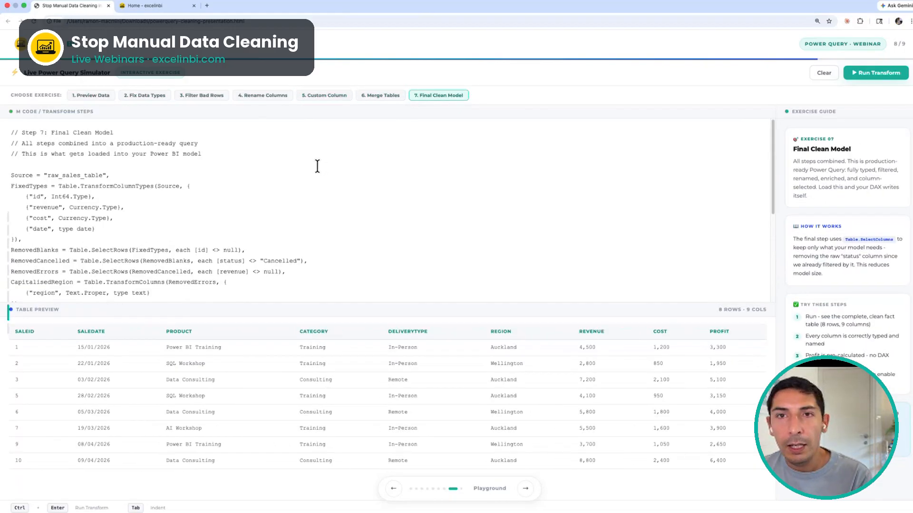